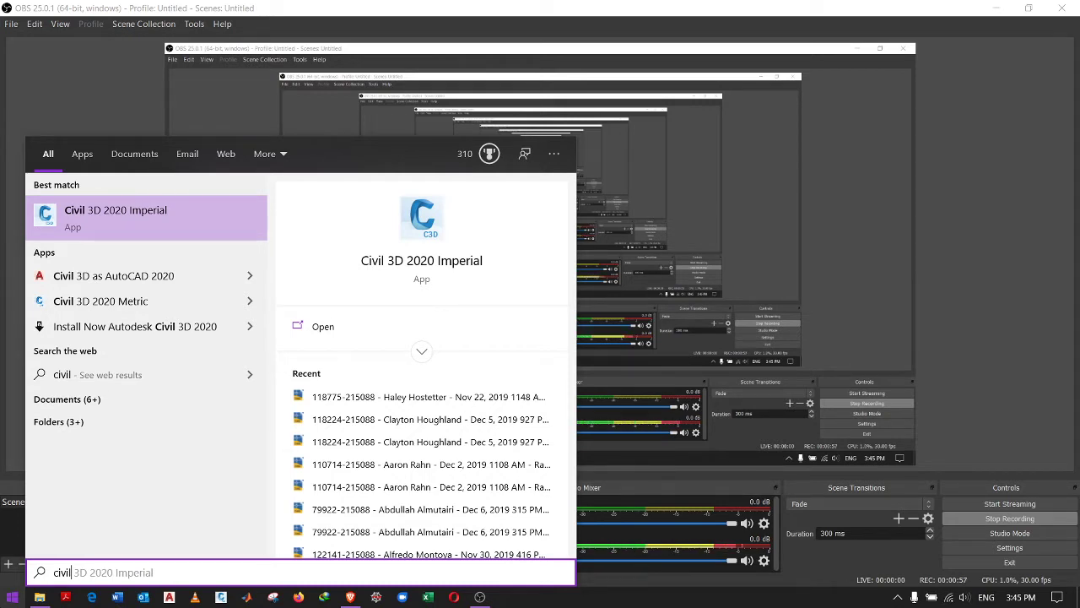
Launch Civil 3D 2020 Imperial, and switch to the Brave browser with an empty new tab while it loads
click(118, 223)
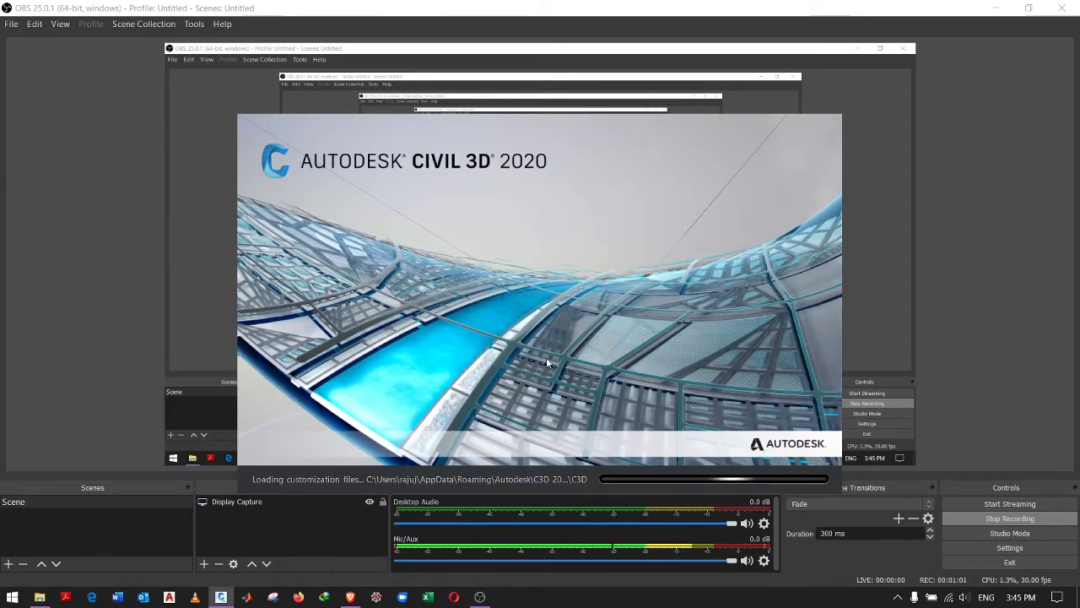
mouse_move(352, 599)
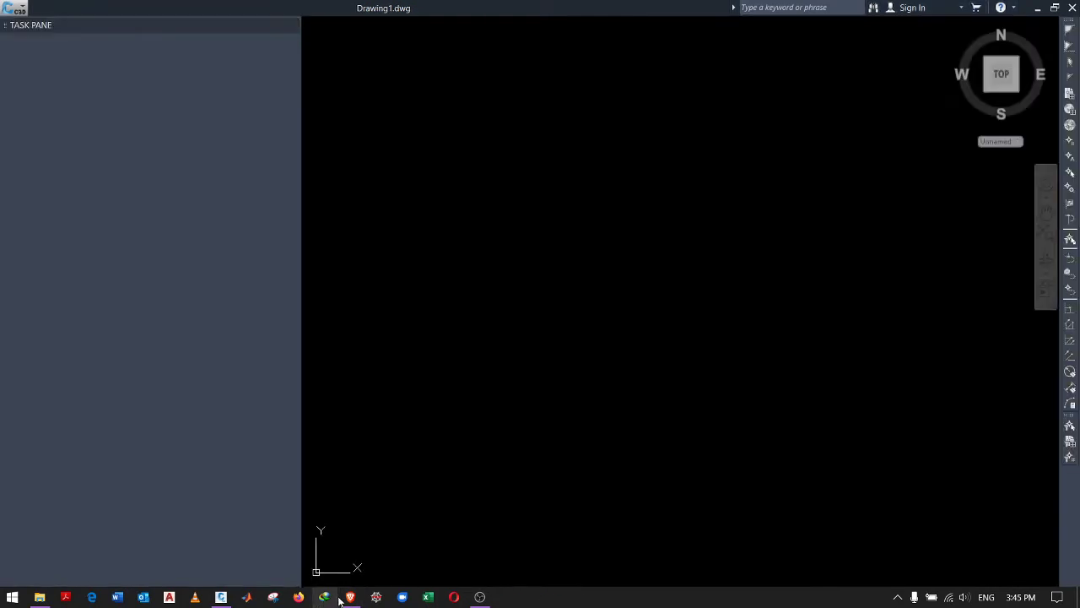
click(350, 597)
click(184, 10)
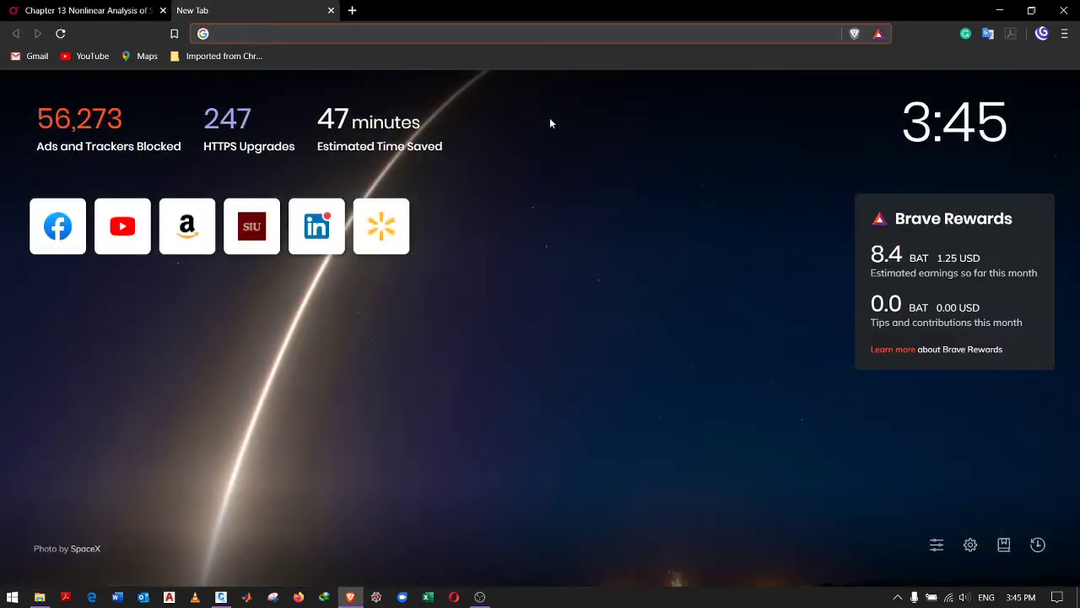
Search the web for "autodesk civil 3d student edition"
text(aud)
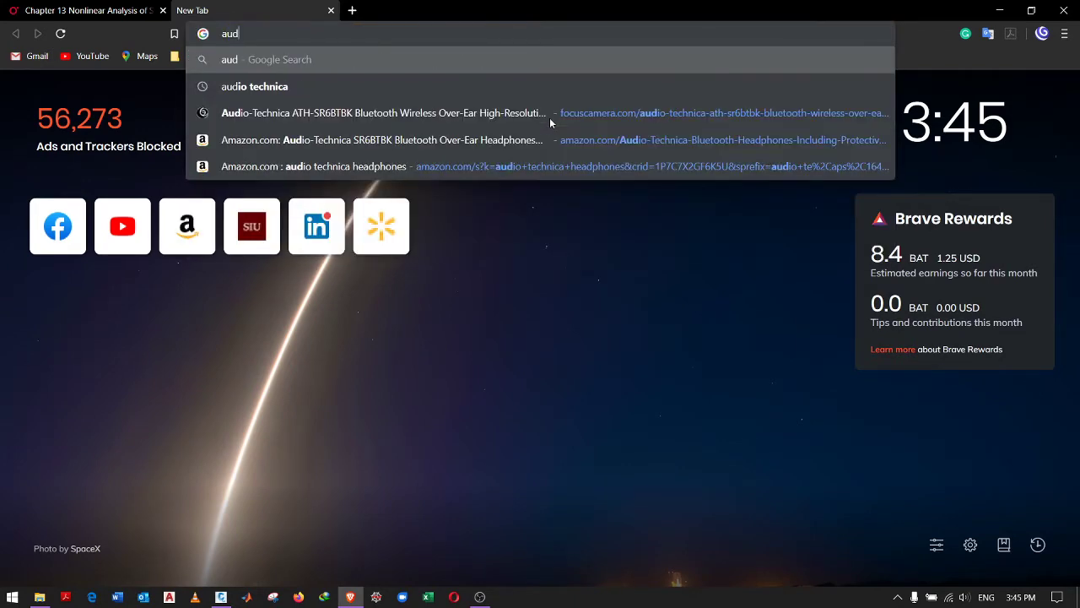
key(BackSpace)
text(tod)
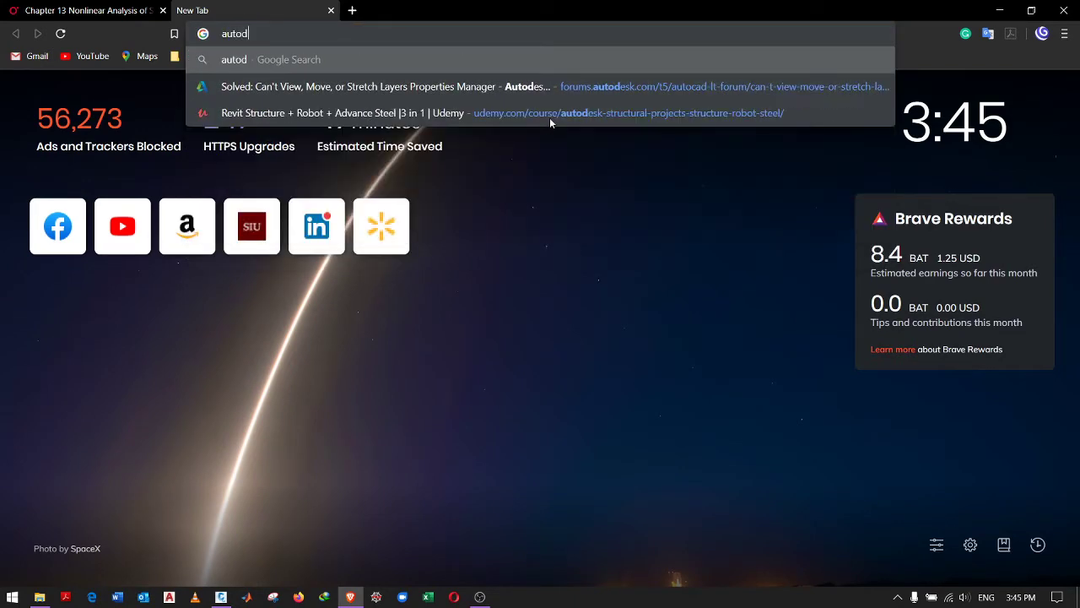
text(esk civil )
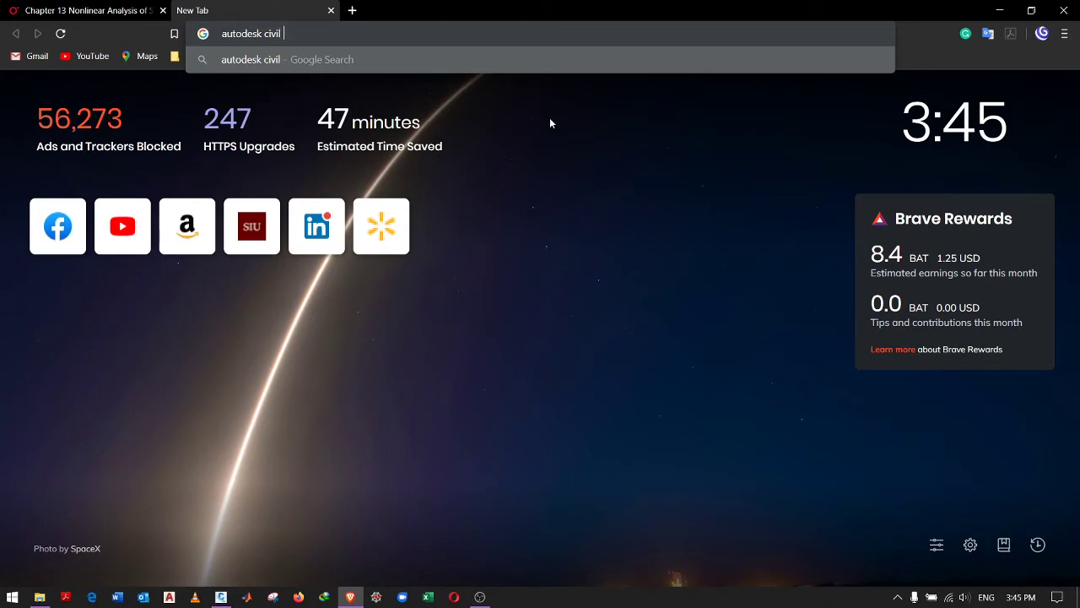
text(3d stud)
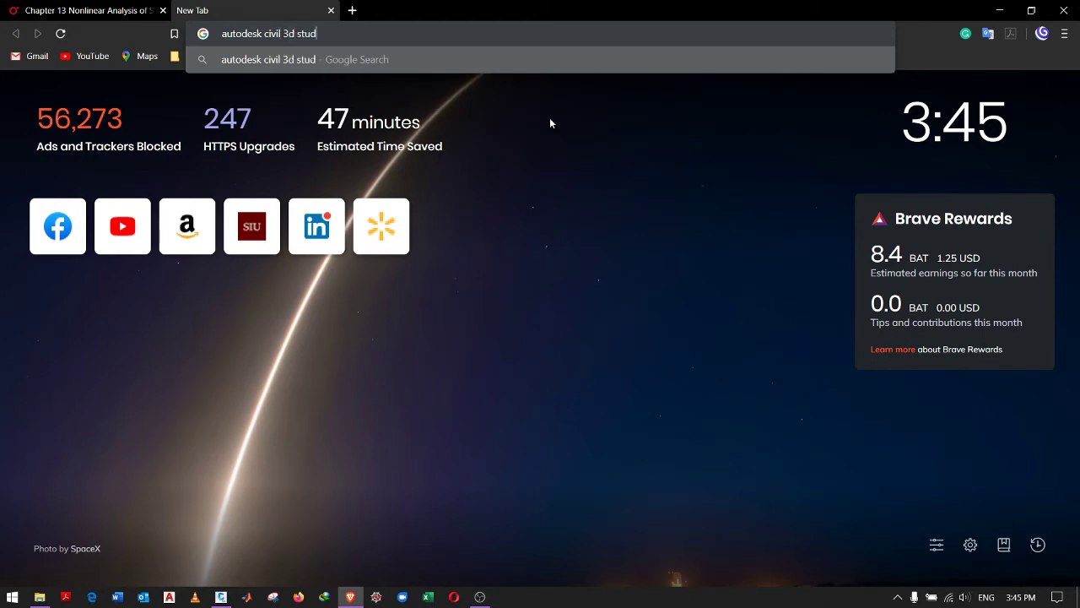
text(ent editi)
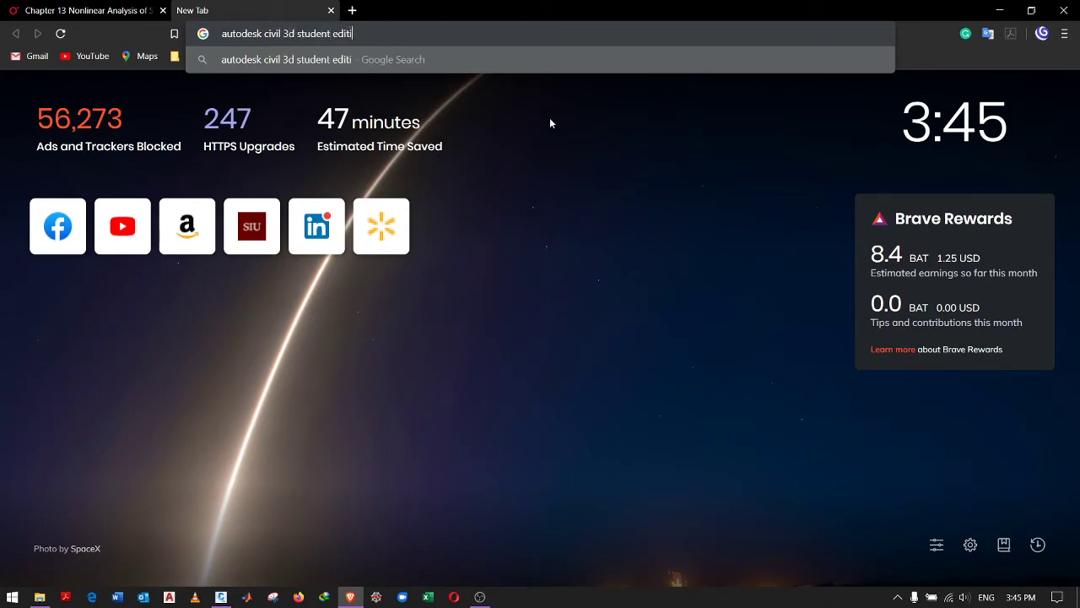
text(on re)
key(BackSpace)
key(BackSpace)
key(Return)
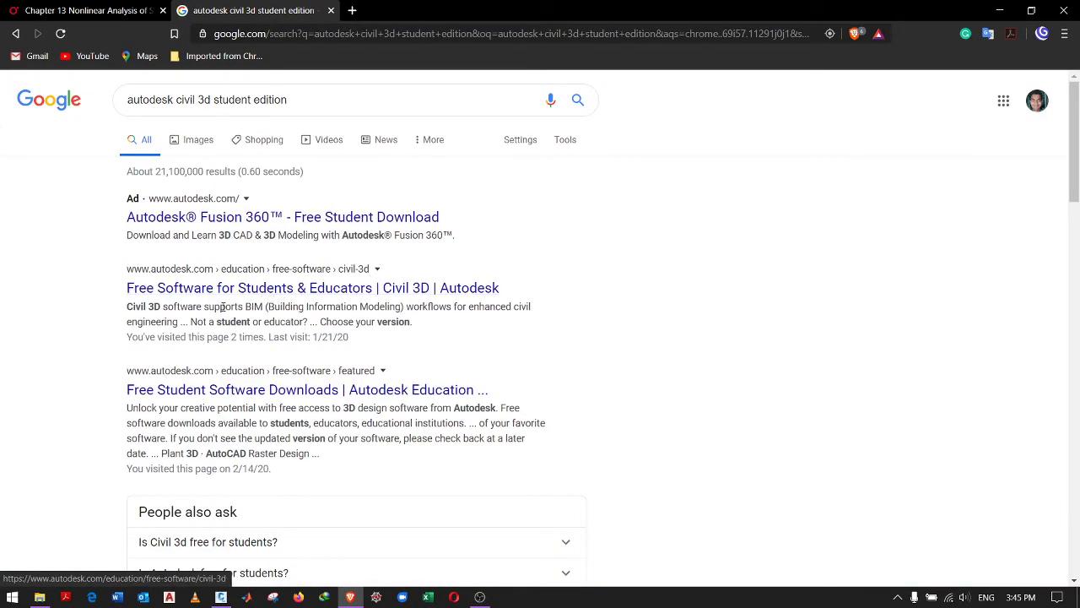
Open the Autodesk "Free Software for Students & Educators | Civil 3D" page at its account and version section
click(251, 290)
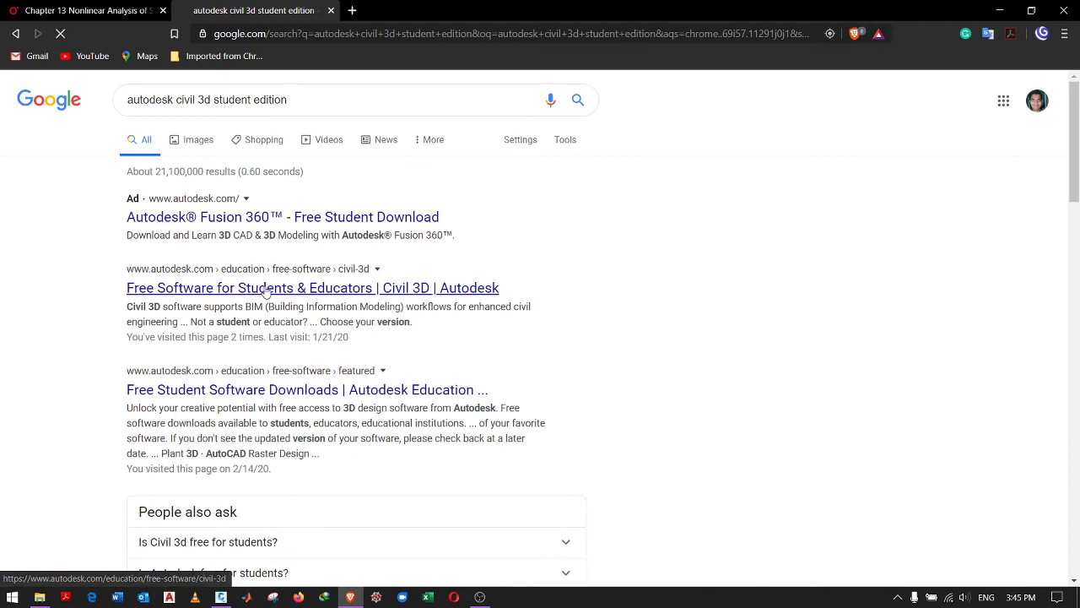
scroll(625, 222, up, 4)
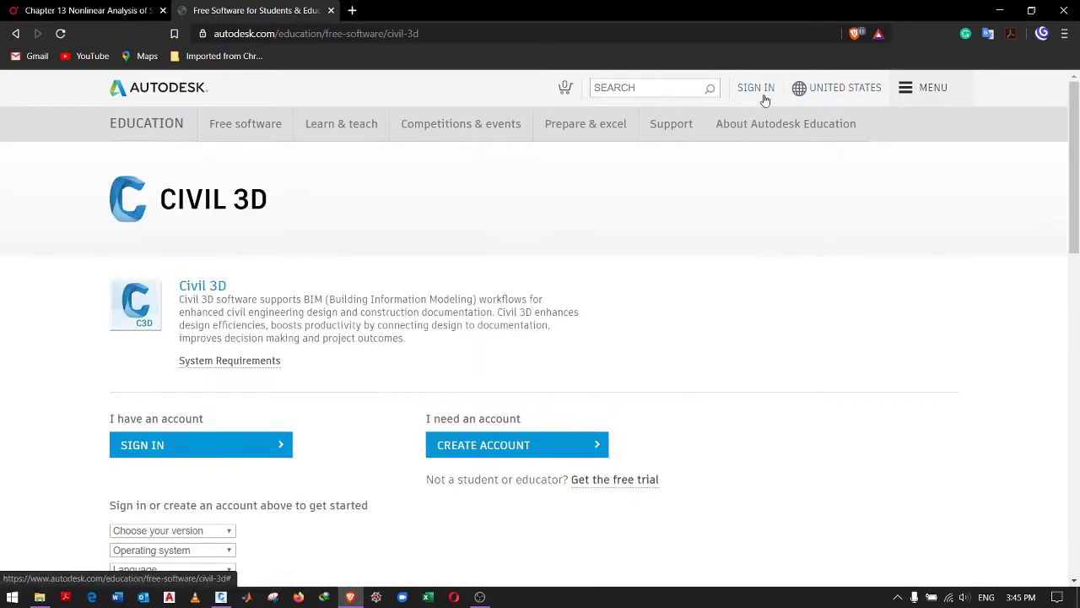
scroll(473, 344, down, 2)
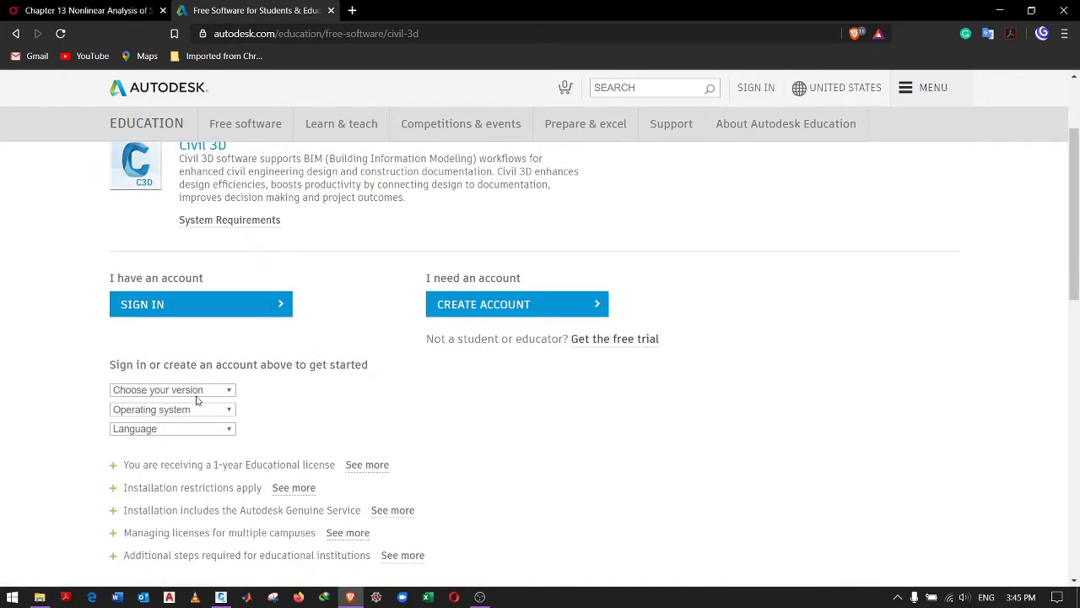
Sign in to the Autodesk education account with the account e-mail
click(222, 313)
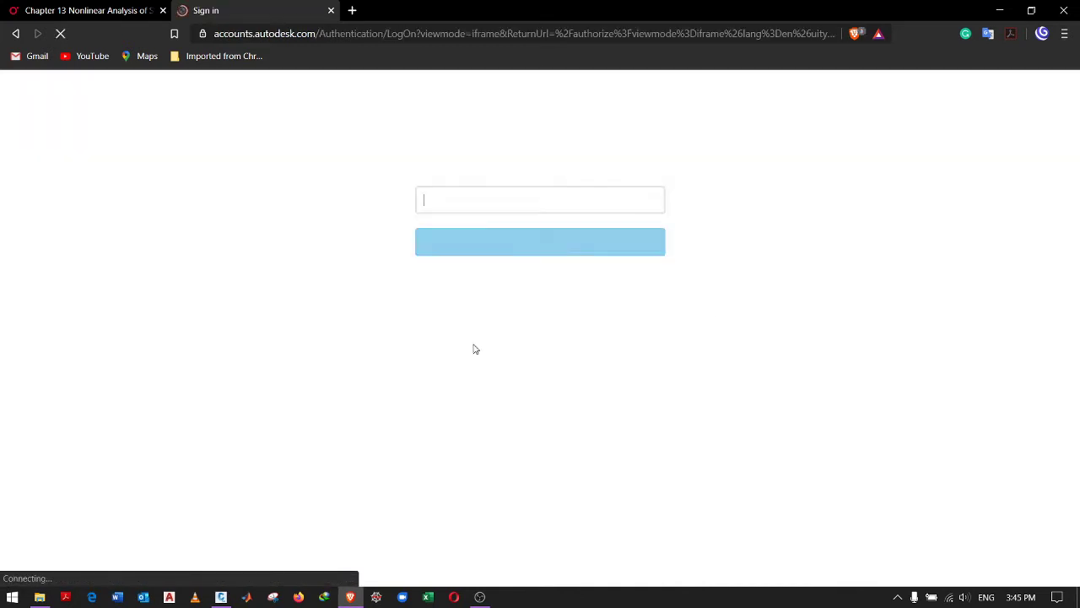
click(571, 199)
click(550, 221)
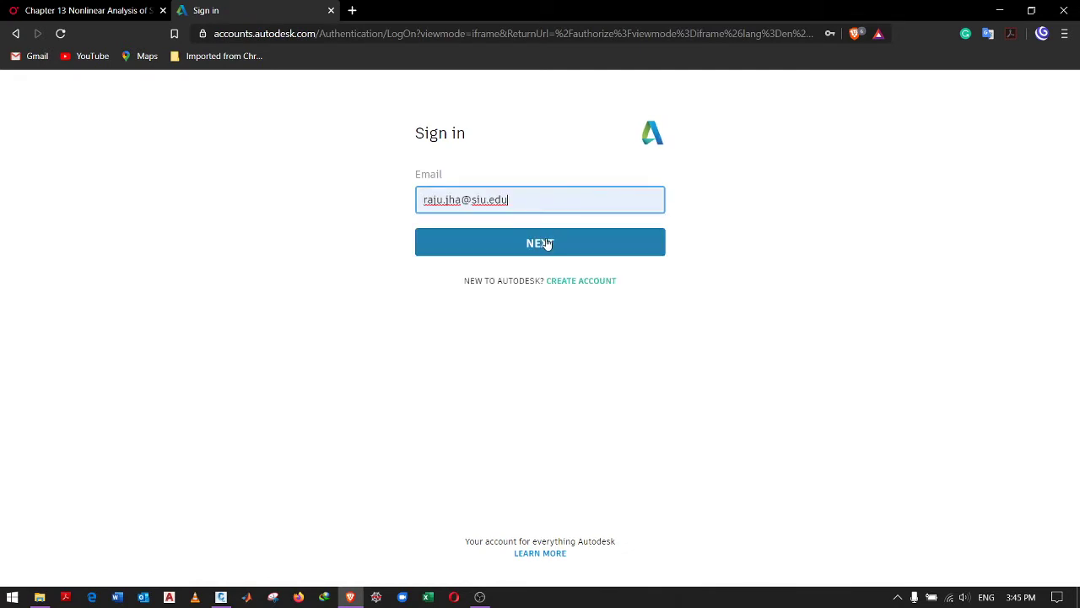
click(547, 243)
click(553, 293)
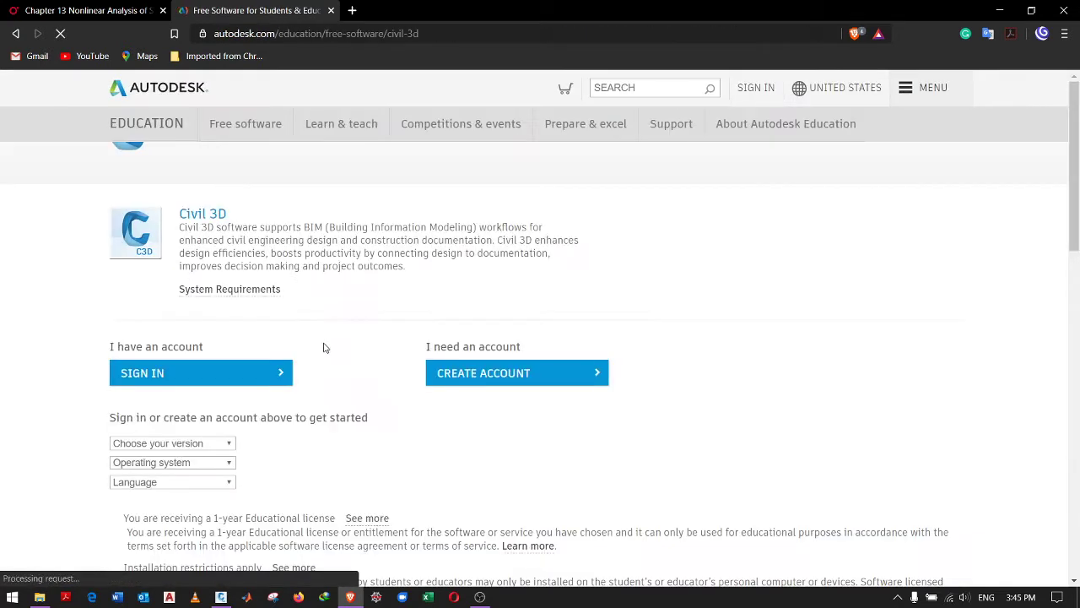
Set the software version for the download to AutoCAD Civil 3D 2020
scroll(487, 222, down, 5)
scroll(711, 216, down, 3)
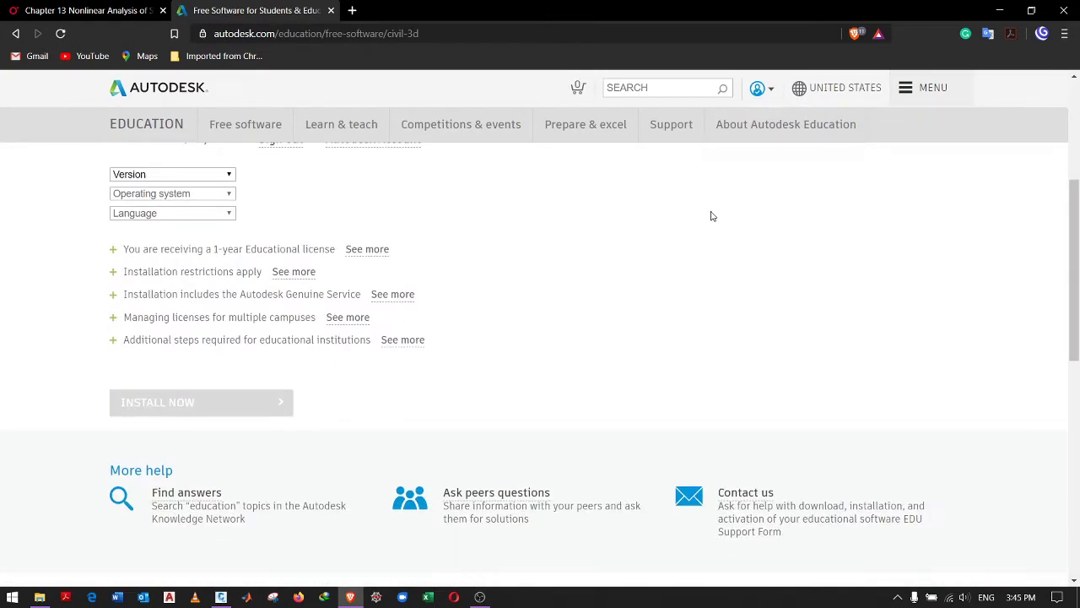
scroll(370, 222, up, 2)
click(212, 318)
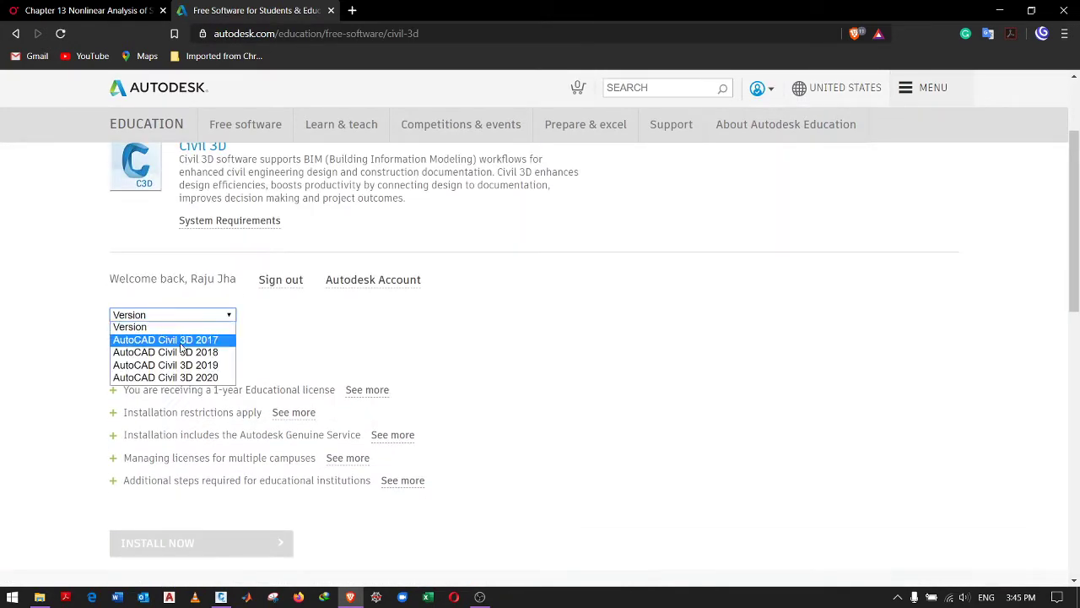
click(296, 335)
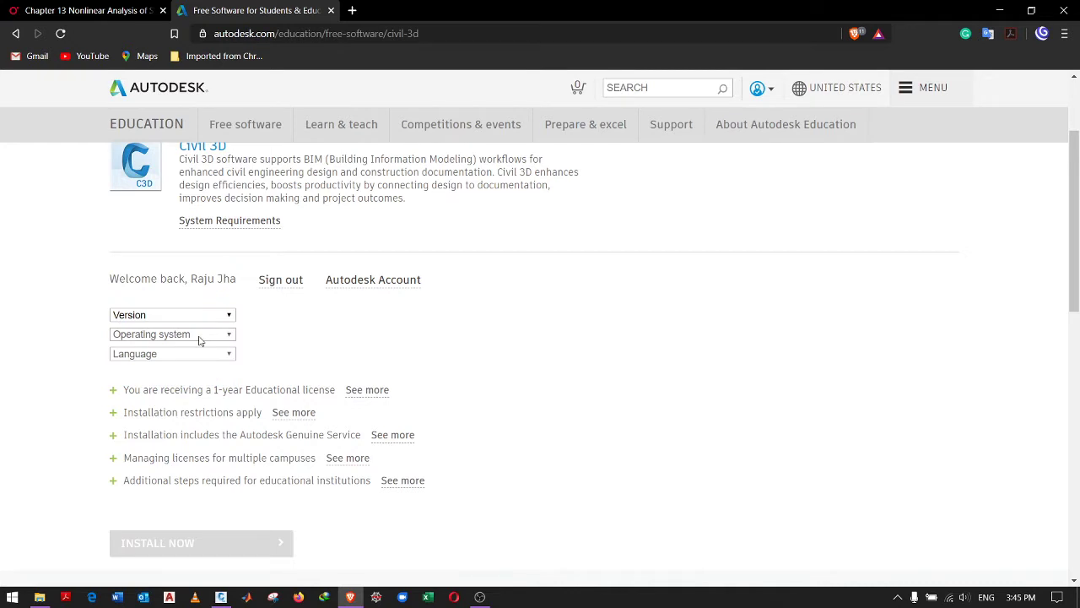
click(226, 318)
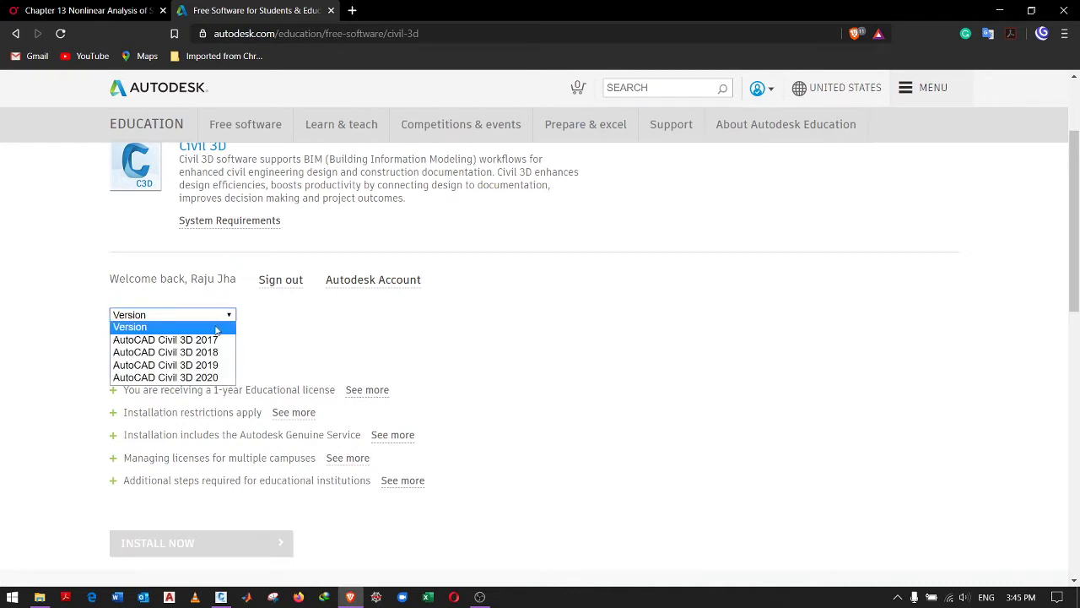
click(207, 380)
Set the download's operating system to Windows 64-bit and its language to English
click(220, 335)
click(216, 351)
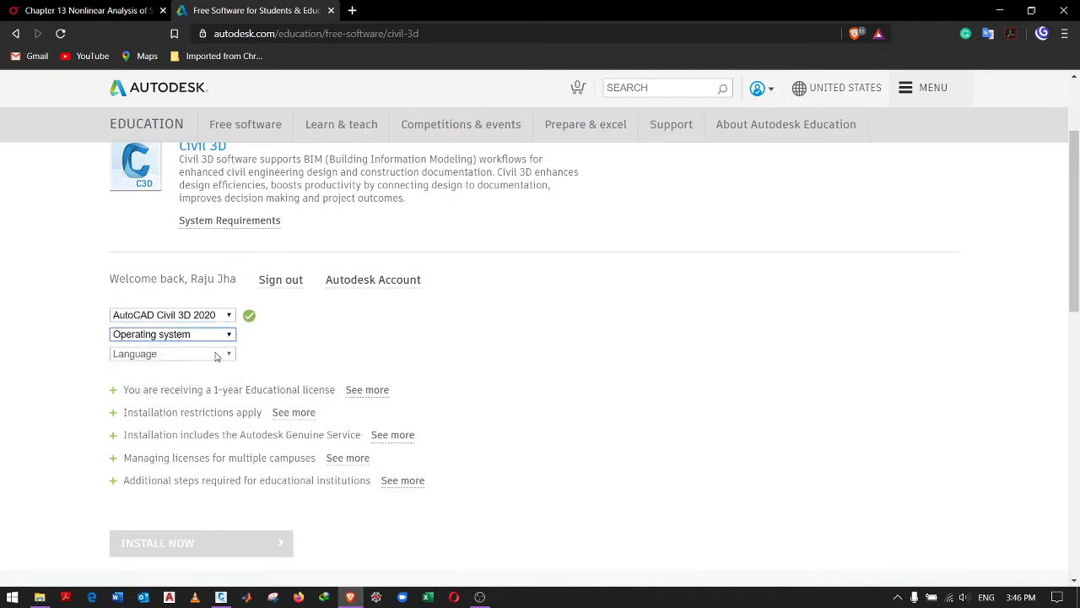
click(210, 338)
click(209, 359)
click(206, 355)
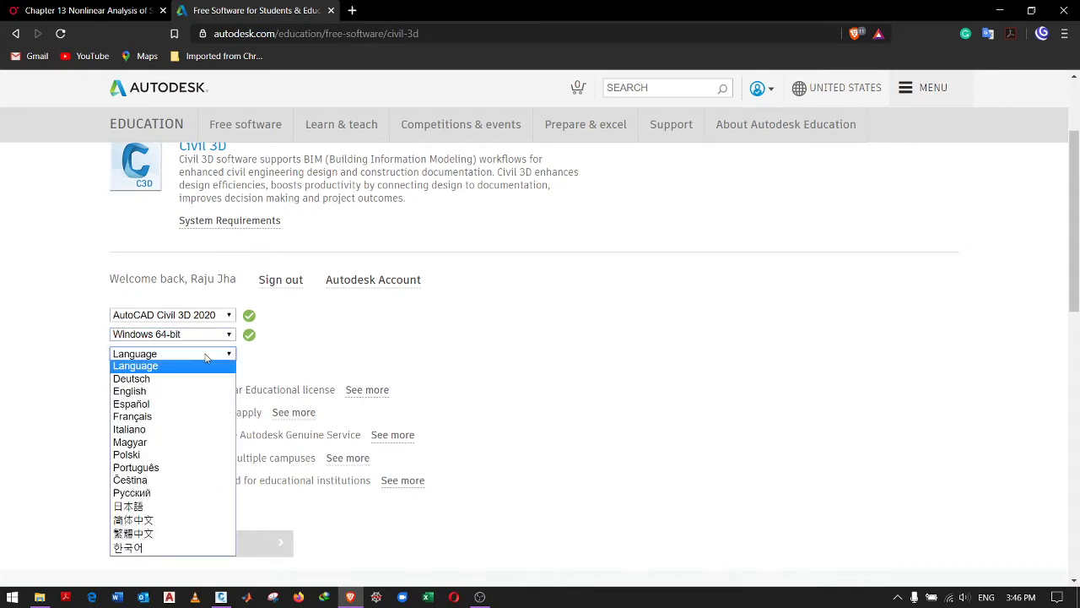
click(190, 389)
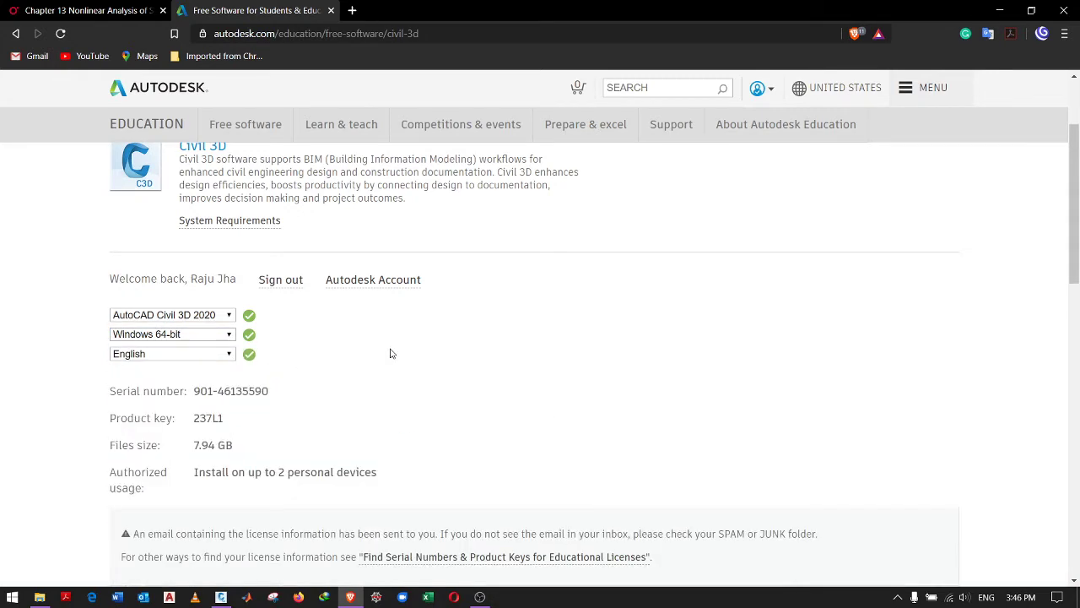
Examine the Civil 3D license details, file size, authorized usage and installation notes on the download page
scroll(536, 318, down, 4)
scroll(405, 321, up, 5)
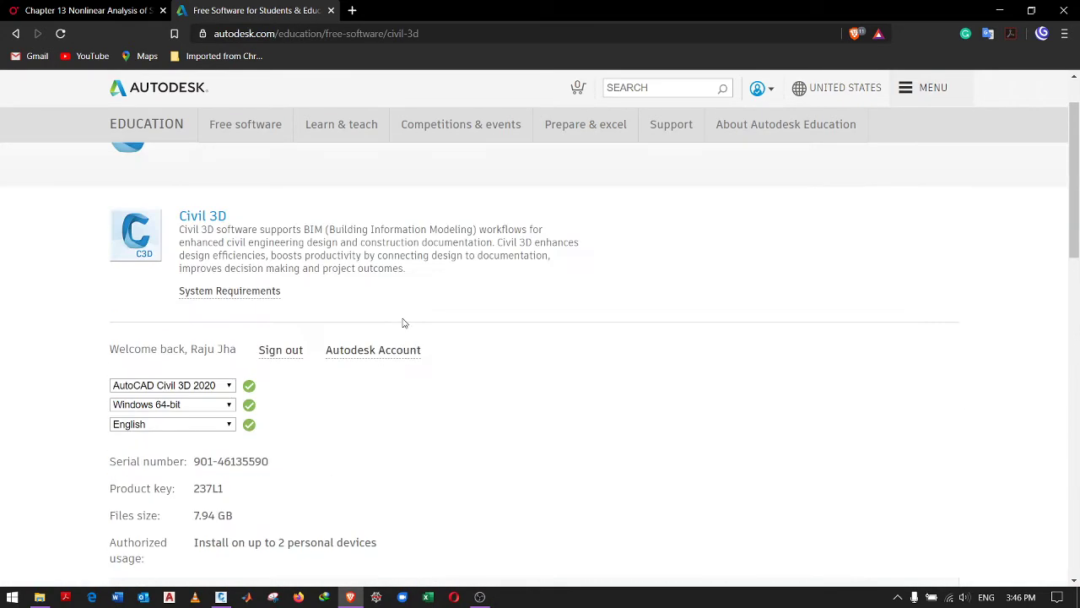
scroll(441, 362, down, 1)
scroll(440, 364, up, 1)
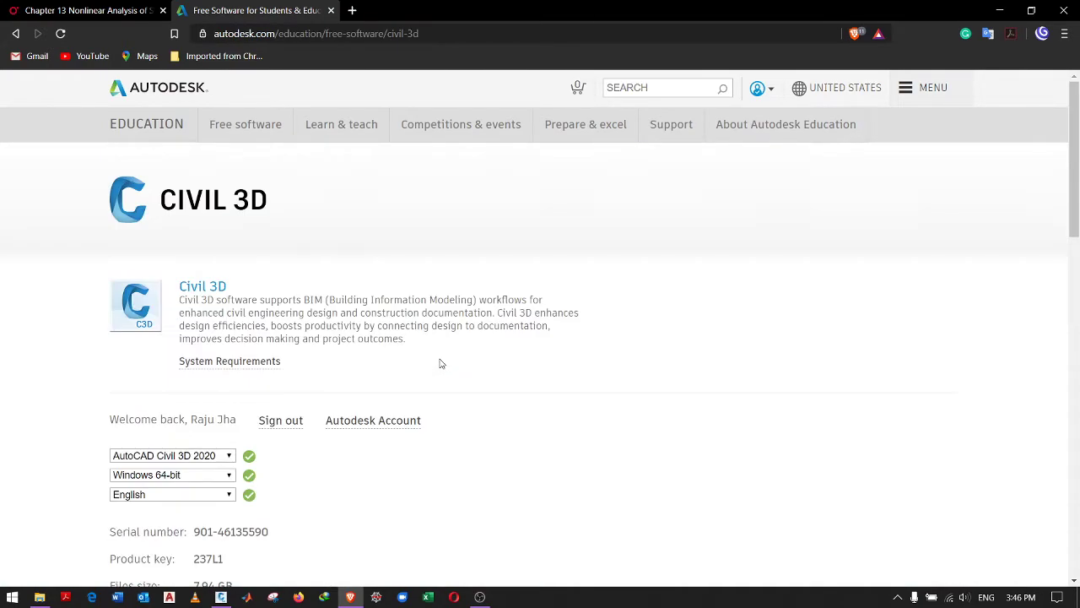
scroll(660, 256, down, 2)
scroll(445, 186, up, 2)
scroll(574, 290, down, 2)
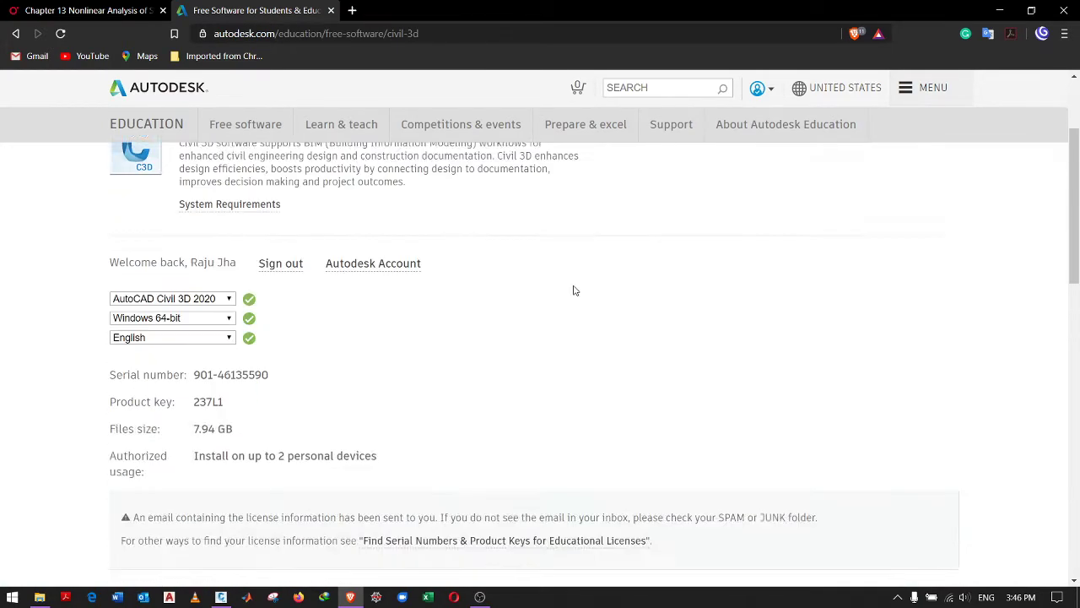
scroll(574, 289, up, 2)
scroll(574, 290, down, 6)
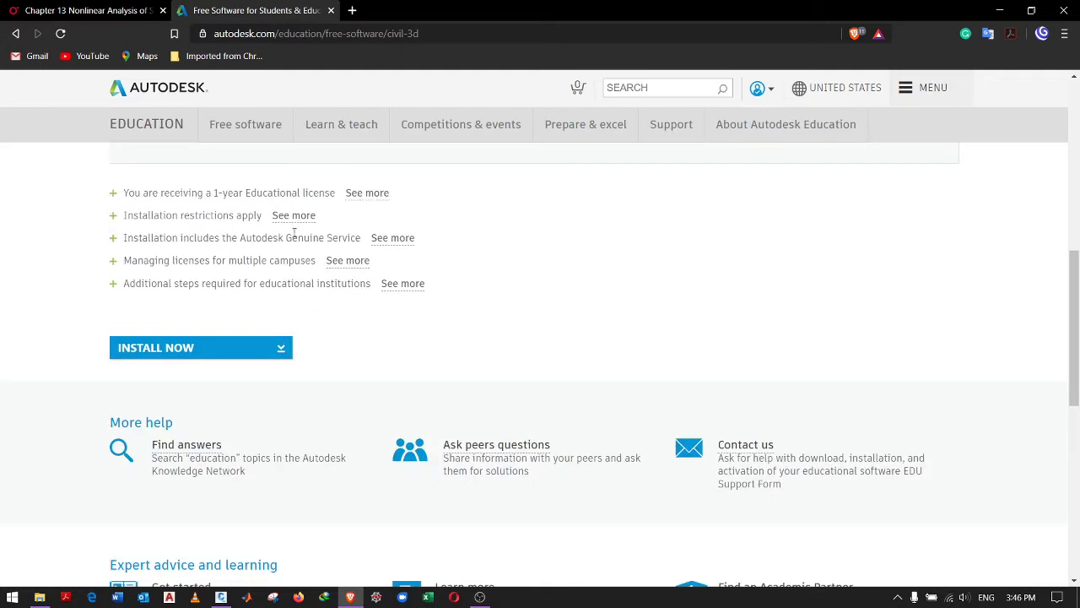
scroll(519, 263, up, 4)
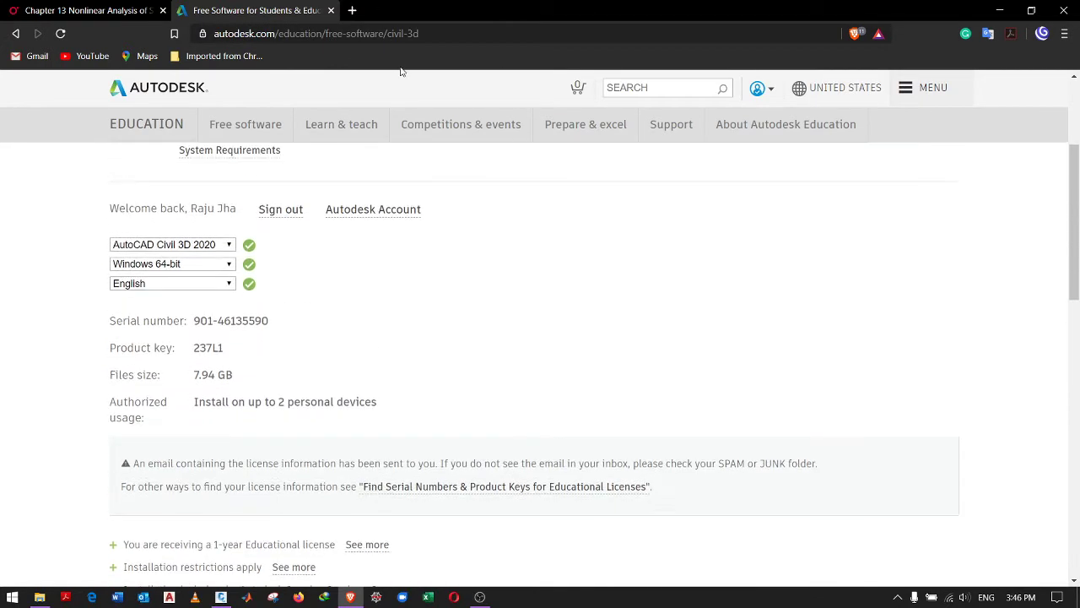
Close the Autodesk download page and return to Civil 3D, dismissing the Outlook notification
click(331, 12)
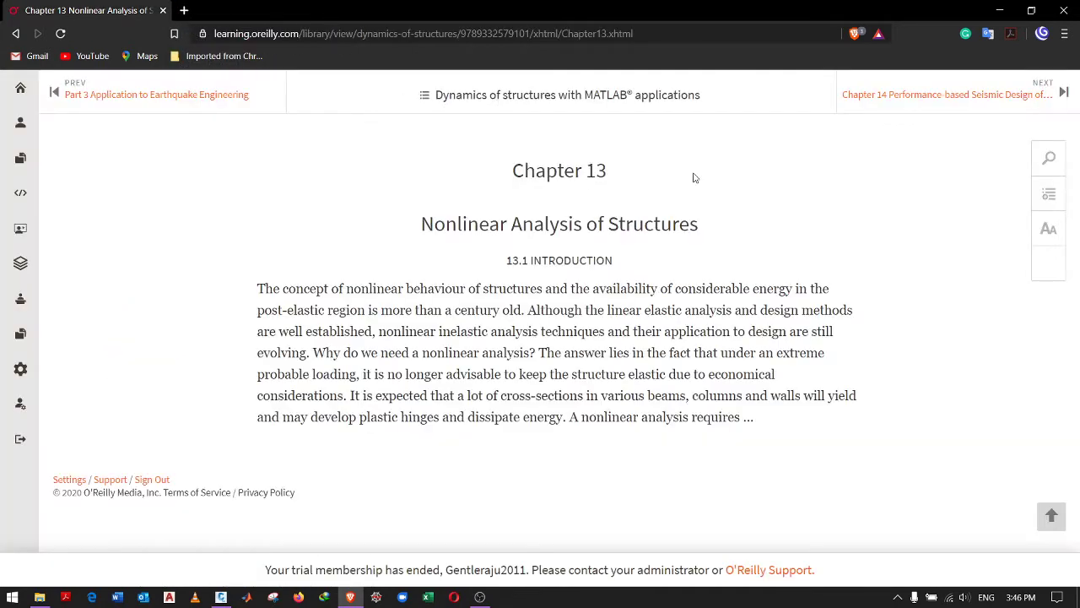
click(1009, 8)
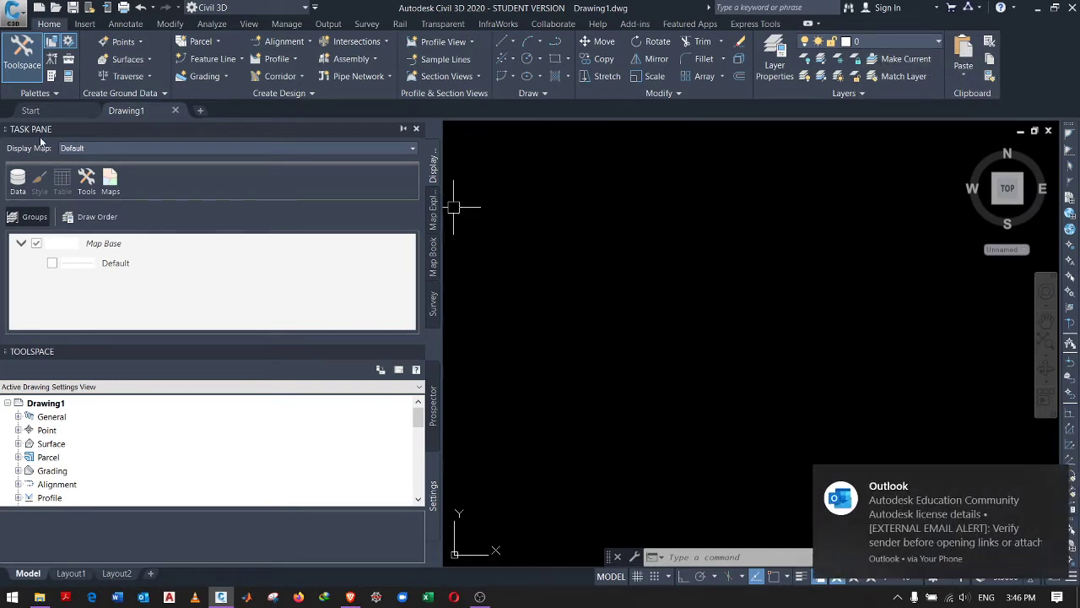
click(1055, 477)
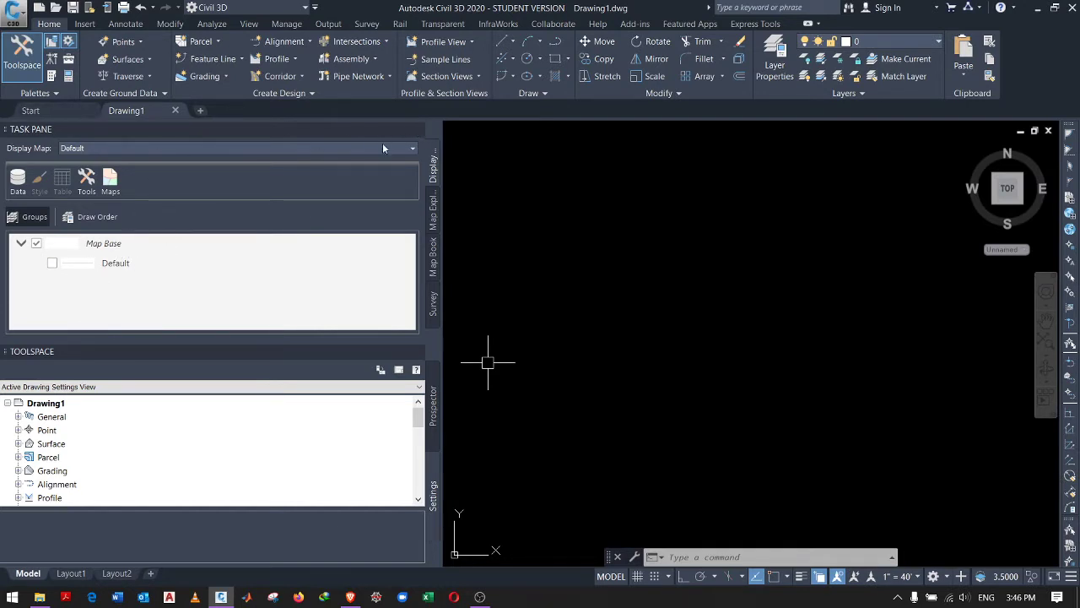
Close the Task Pane and narrow the Toolspace to about half its width to enlarge the drawing area
click(416, 129)
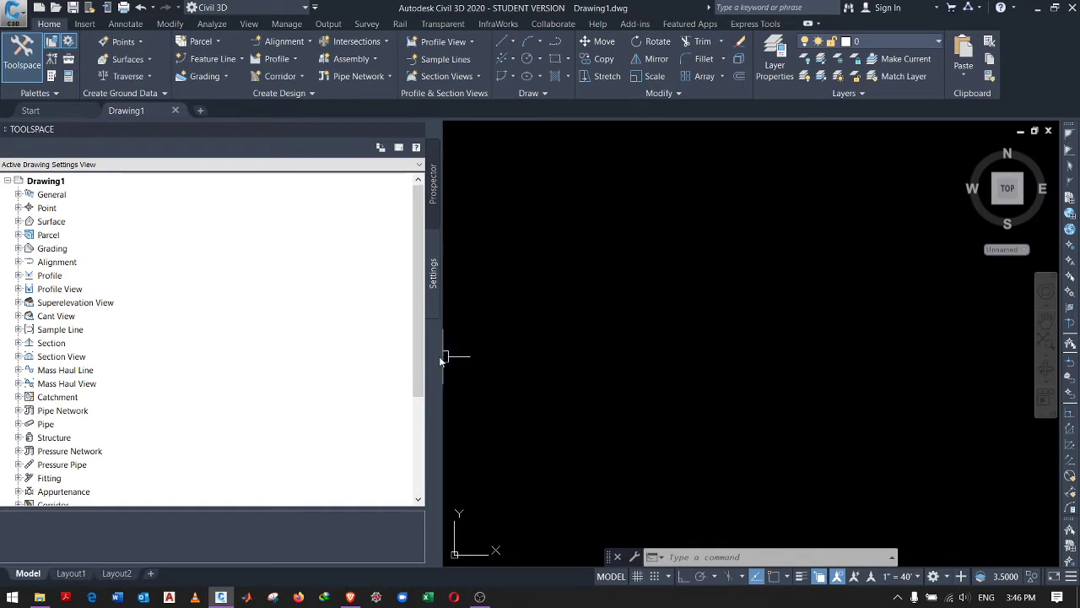
drag(443, 356, 239, 379)
Examine the Drawing1 settings categories in the Toolspace and expand the General collection
scroll(57, 358, down, 4)
scroll(57, 358, up, 4)
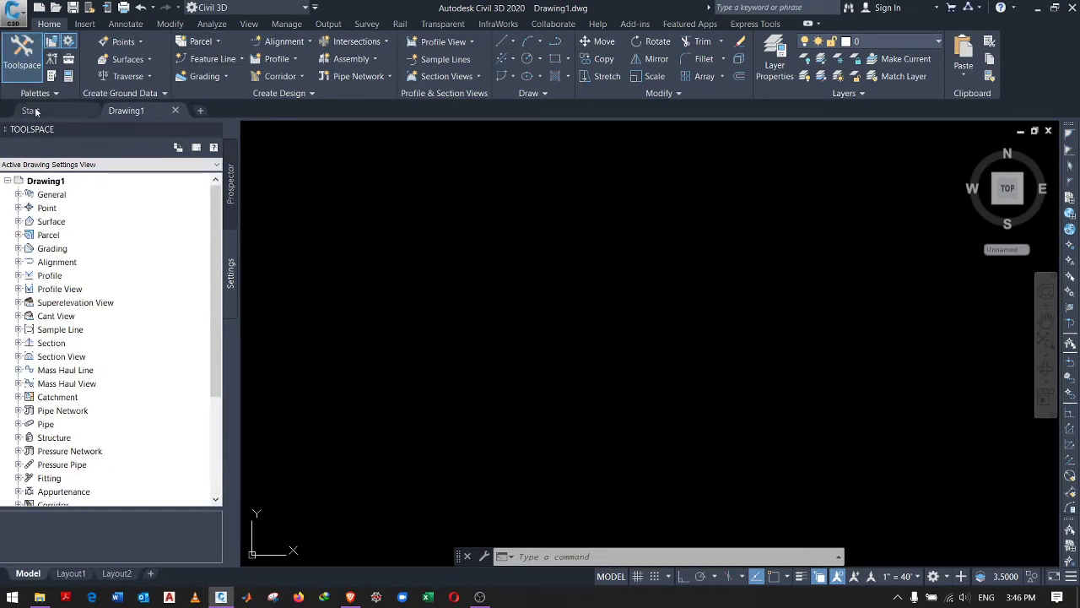
scroll(75, 275, down, 3)
scroll(75, 275, up, 3)
scroll(73, 336, down, 1)
scroll(73, 336, up, 1)
scroll(79, 288, down, 4)
scroll(79, 287, up, 4)
scroll(79, 285, down, 2)
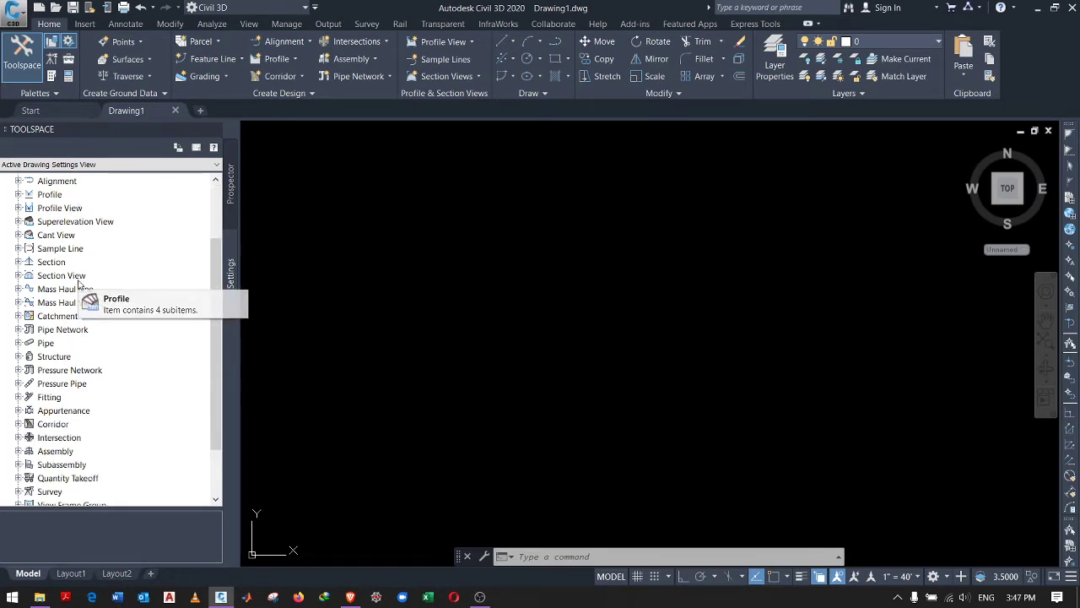
scroll(79, 285, up, 2)
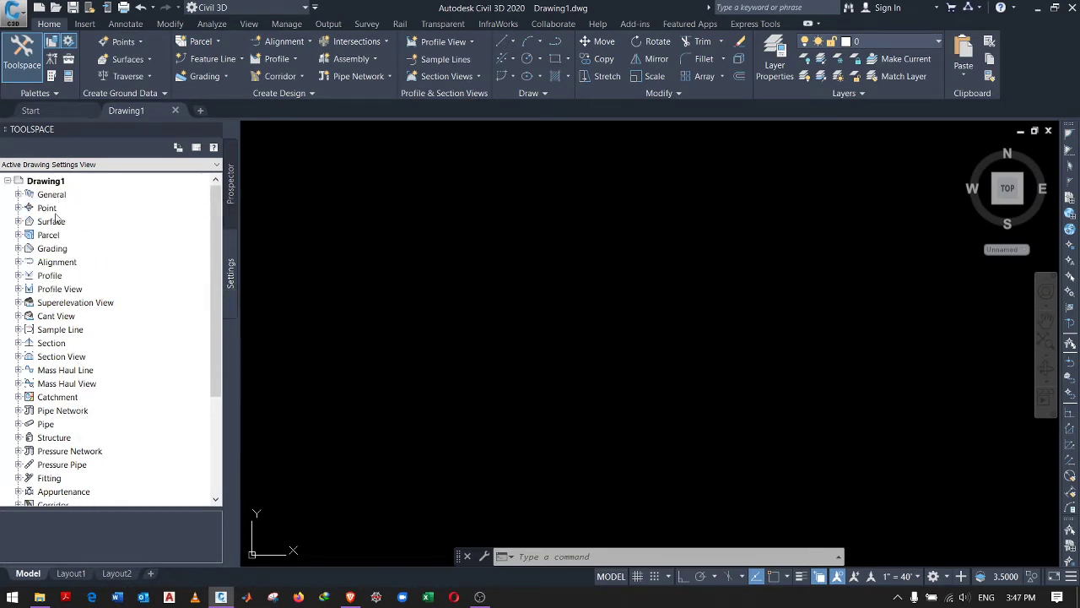
click(18, 195)
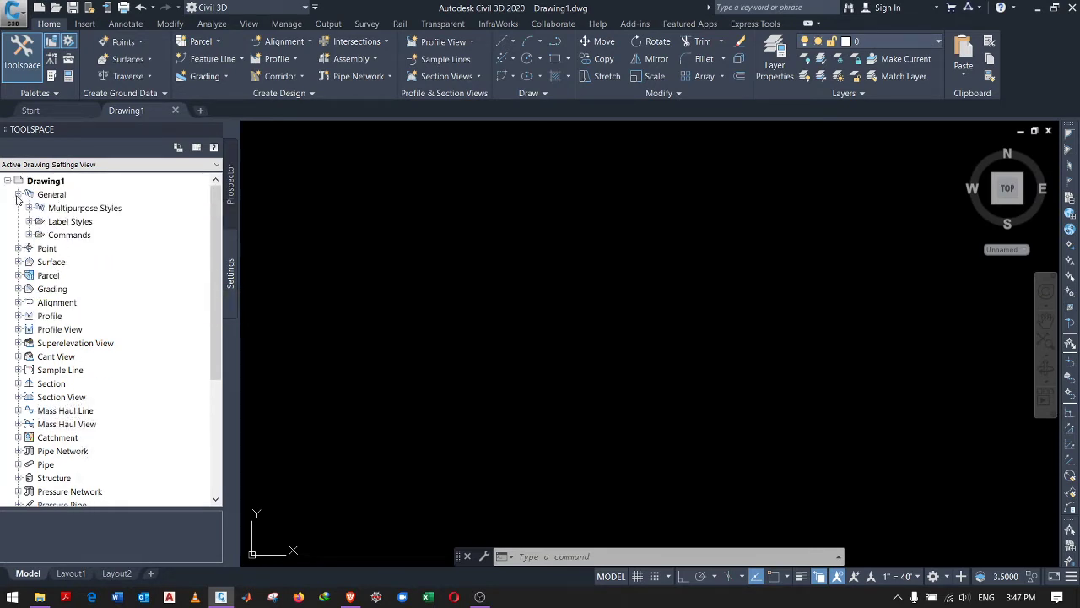
Toggle the General collection, leave it collapsed, and examine the full list of Drawing1 settings categories
click(18, 195)
click(18, 195)
click(19, 195)
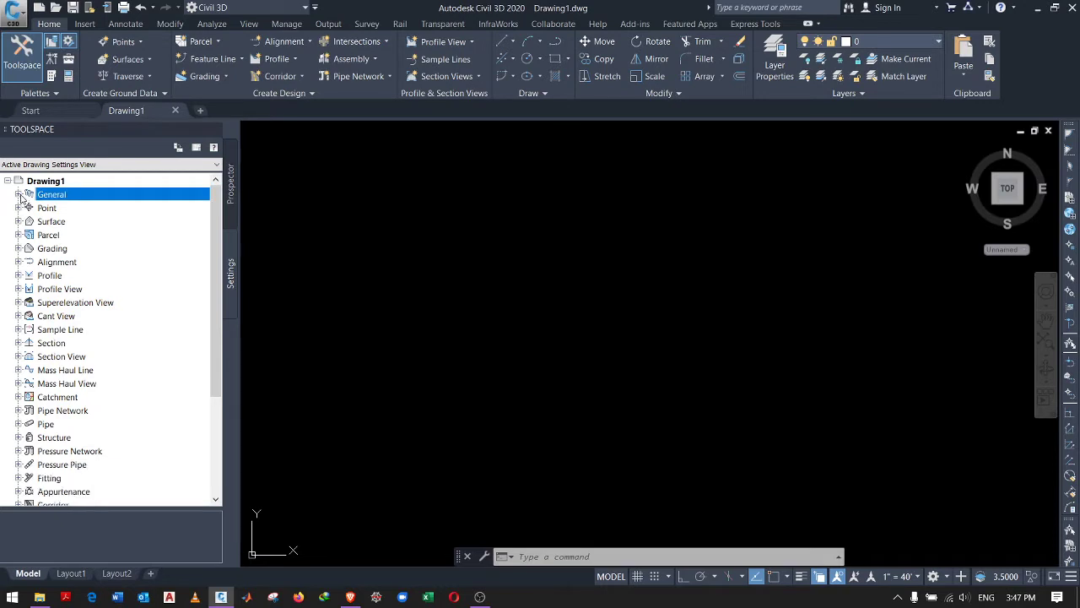
click(20, 196)
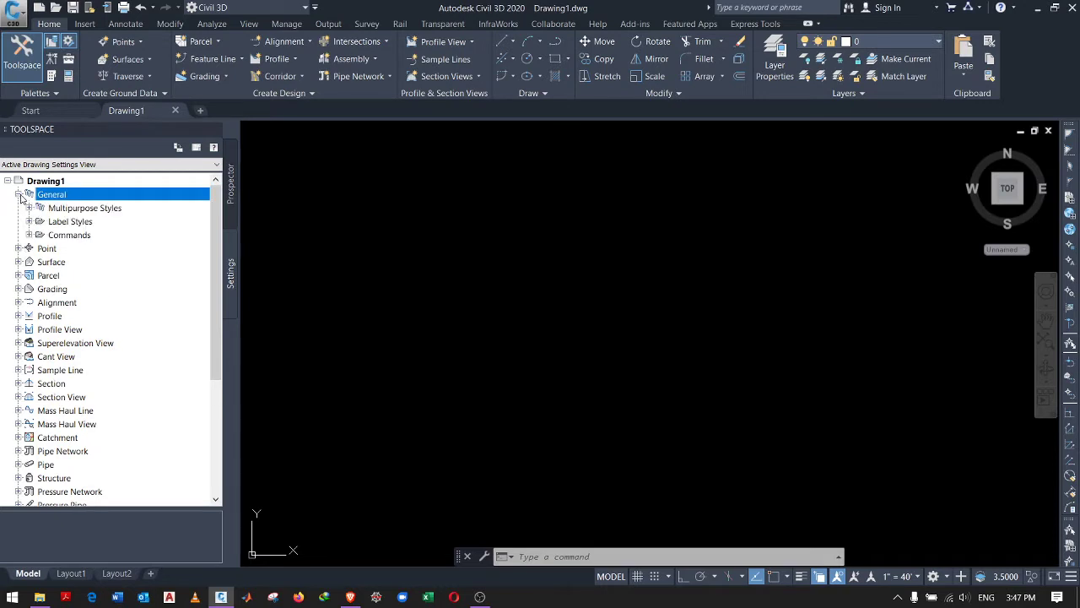
click(19, 194)
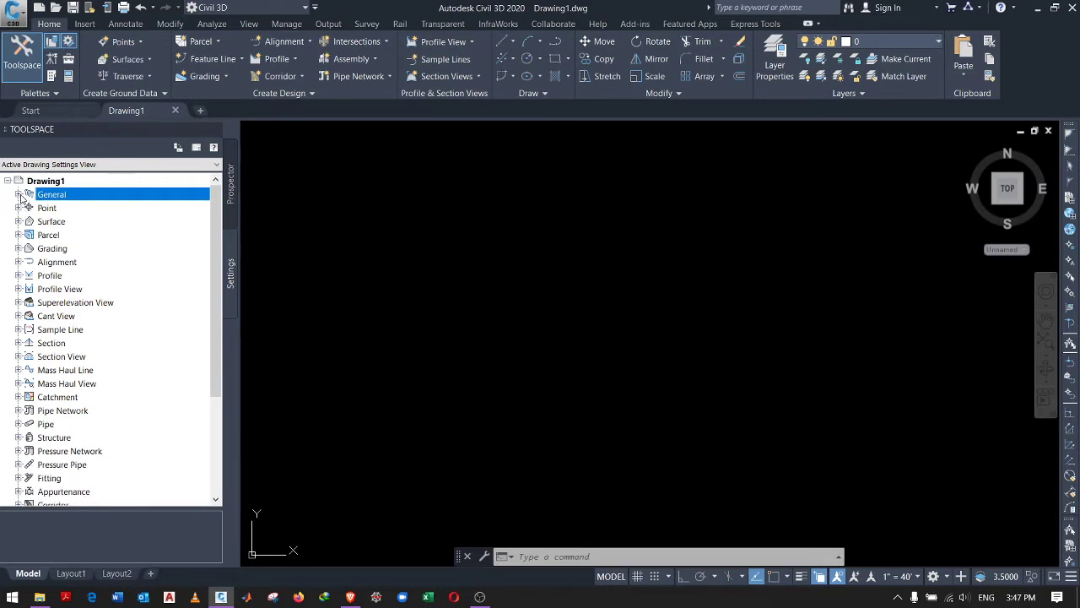
scroll(67, 341, down, 3)
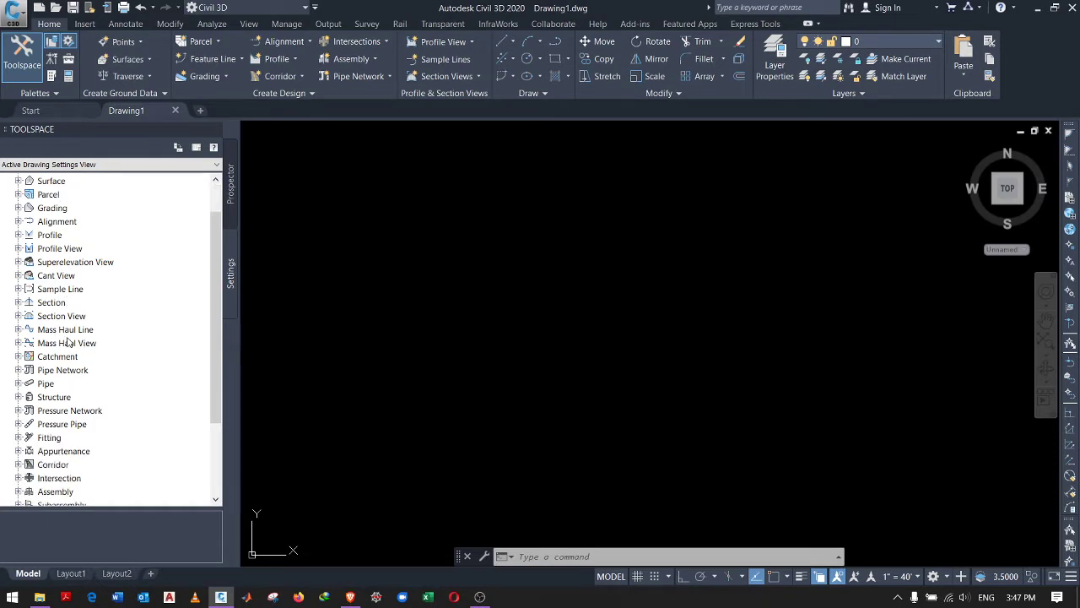
scroll(66, 338, up, 3)
scroll(66, 329, down, 3)
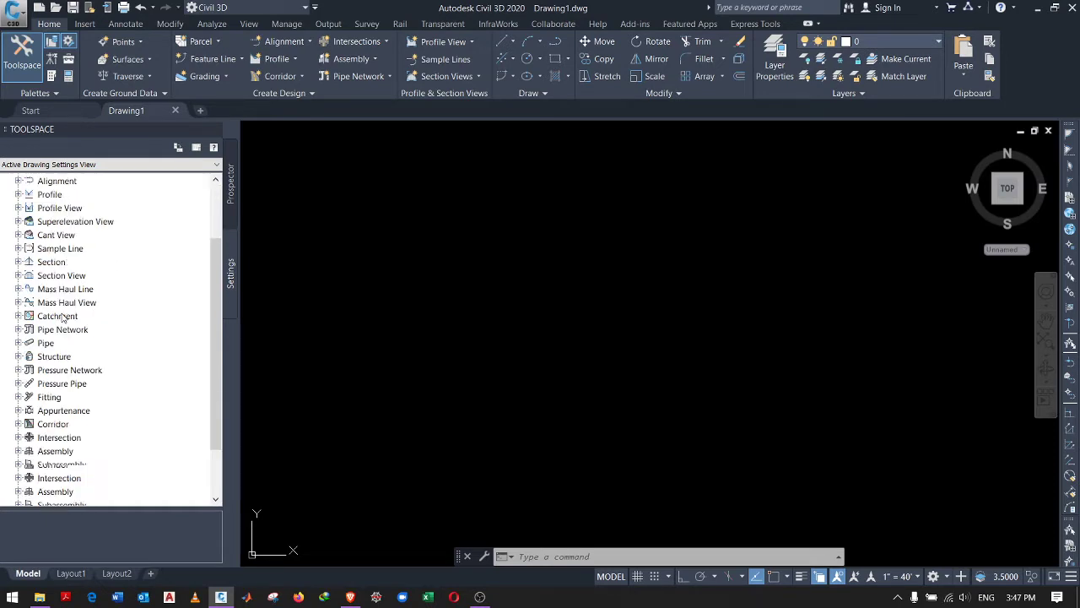
scroll(66, 329, up, 3)
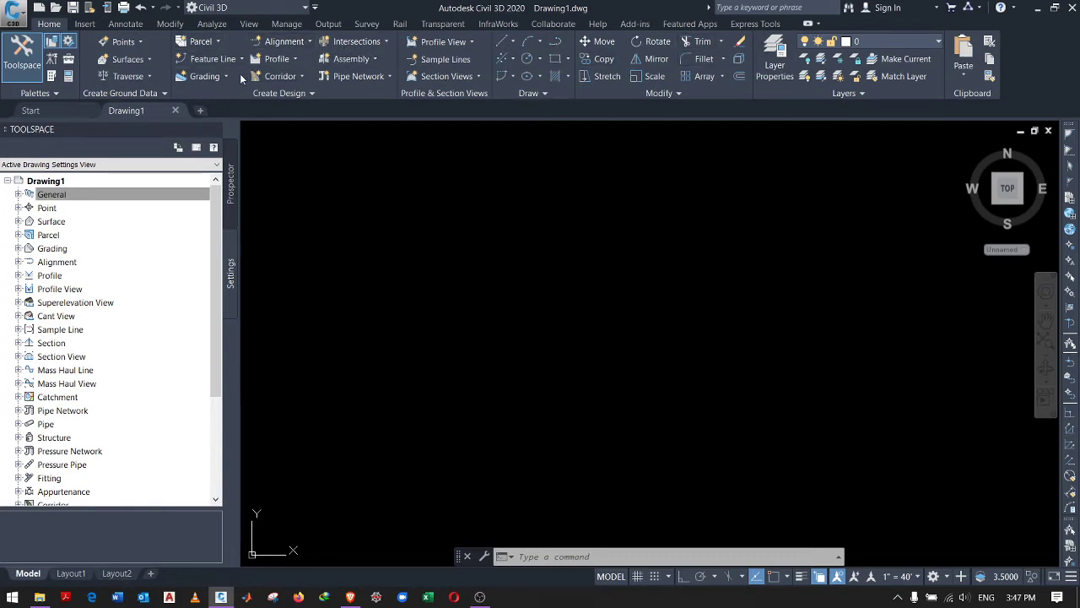
Switch the workspace to Drafting & Annotation and back to Civil 3D, dismissing the Weather Channel notification
click(295, 10)
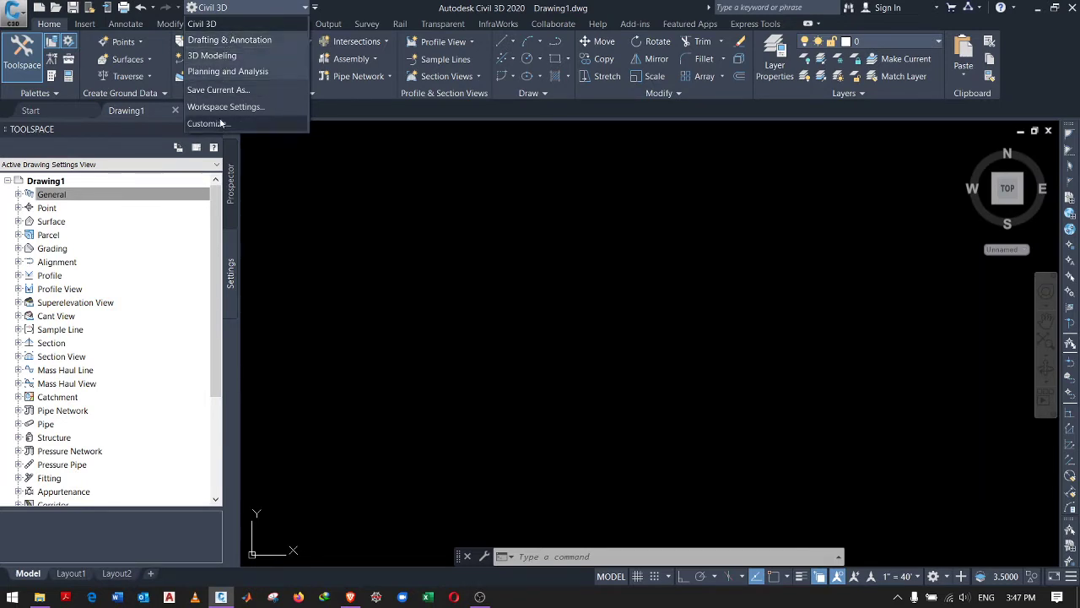
click(239, 39)
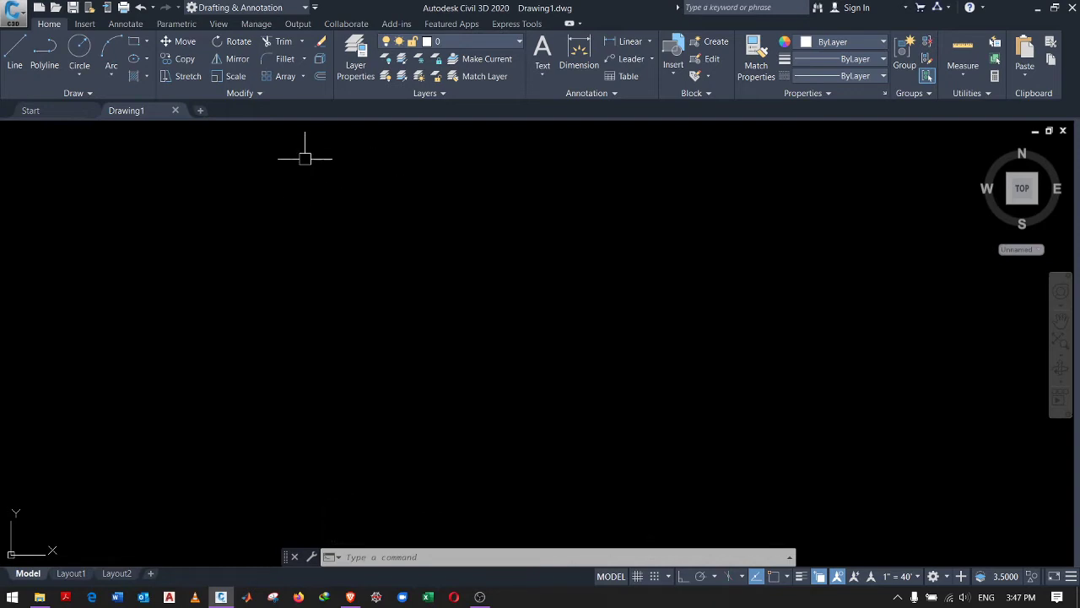
click(276, 9)
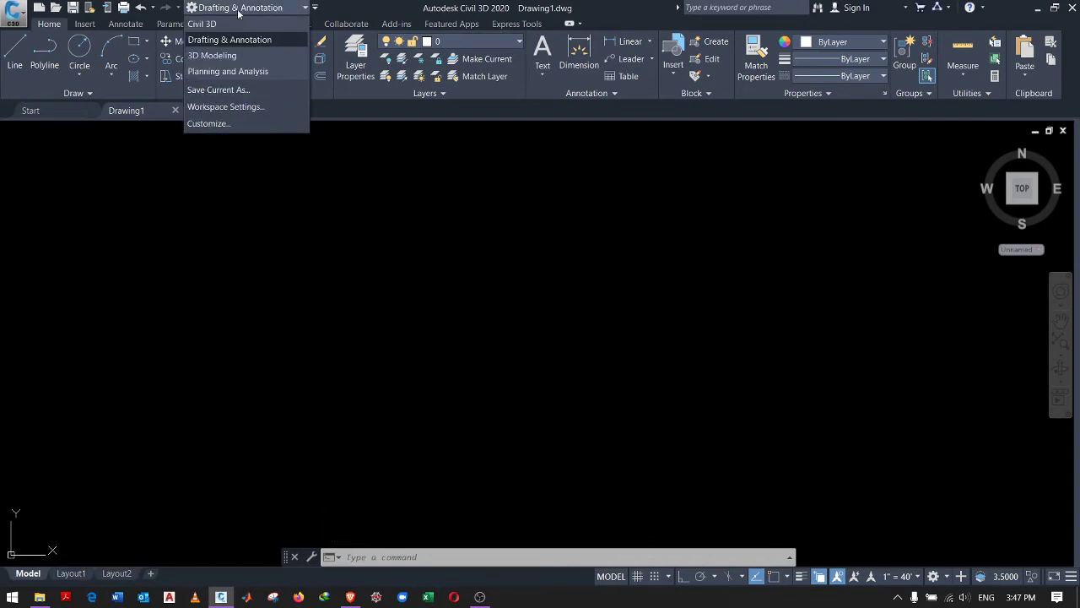
click(209, 23)
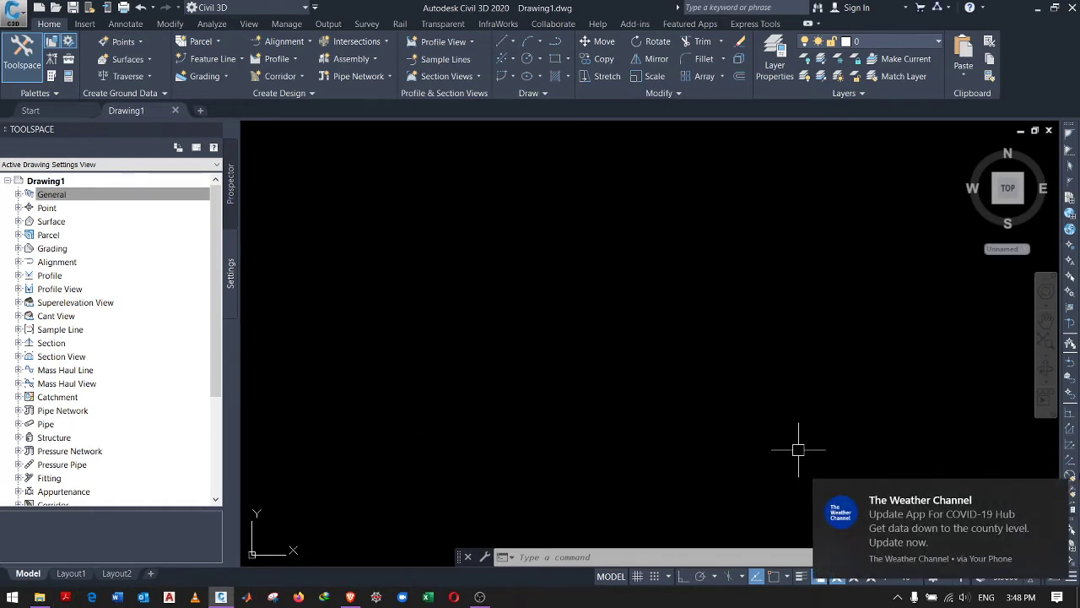
click(1055, 491)
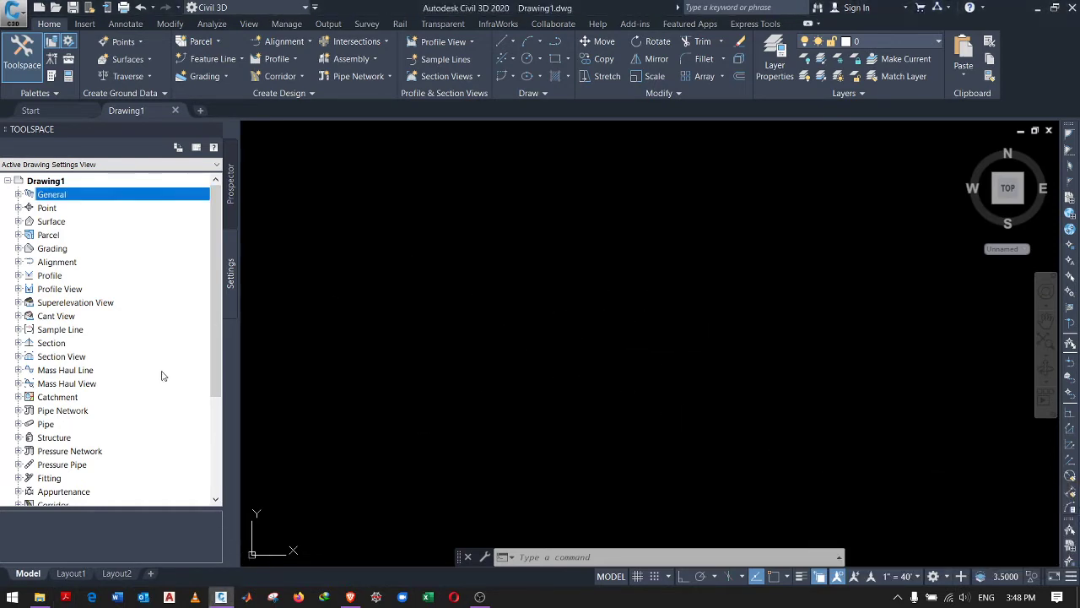
Switch to File Explorer and open Points.txt from the Class 1 folder in a maximized Notepad window
click(40, 597)
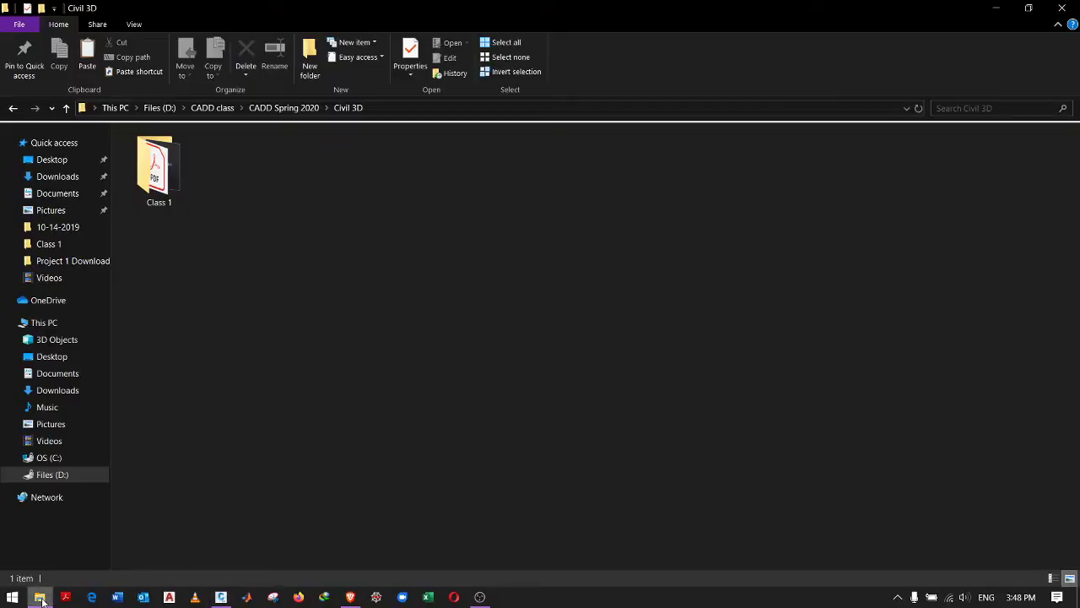
click(155, 179)
double_click(155, 179)
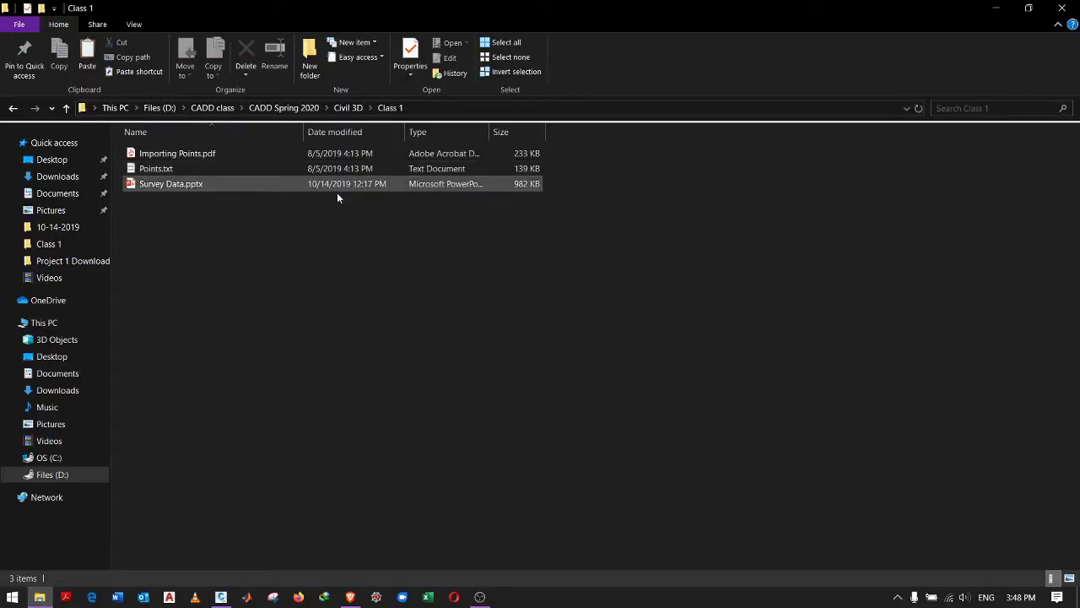
double_click(169, 171)
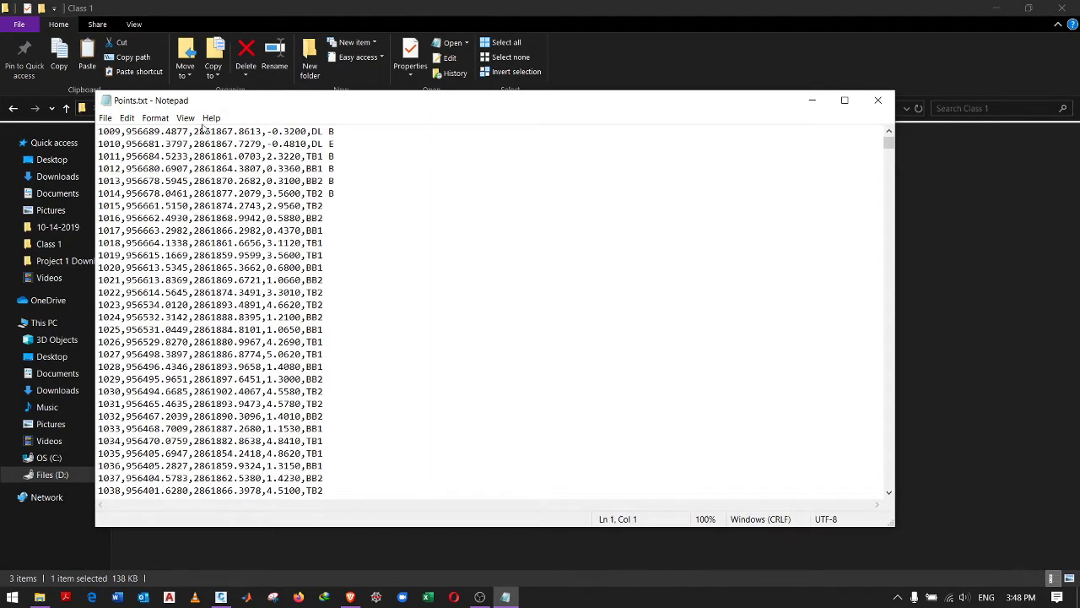
click(844, 100)
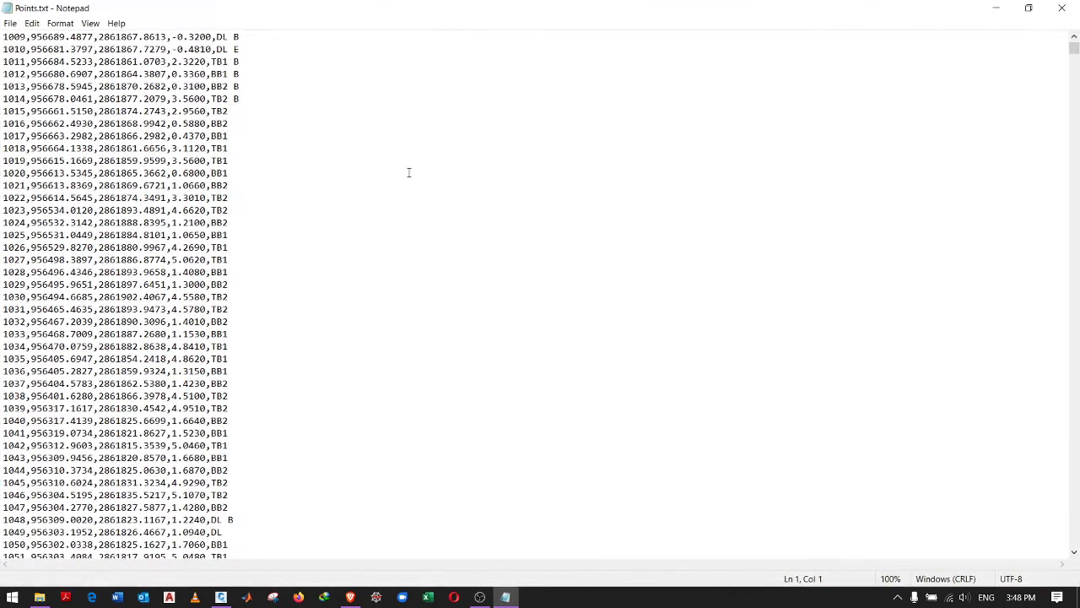
Enlarge the text to 130% and examine the point numbers, coordinates, elevations and description codes in Points.txt, then close the file
scroll(221, 105, down, 6)
scroll(221, 105, up, 6)
scroll(172, 154, down, 5)
scroll(174, 172, up, 5)
scroll(141, 226, down, 15)
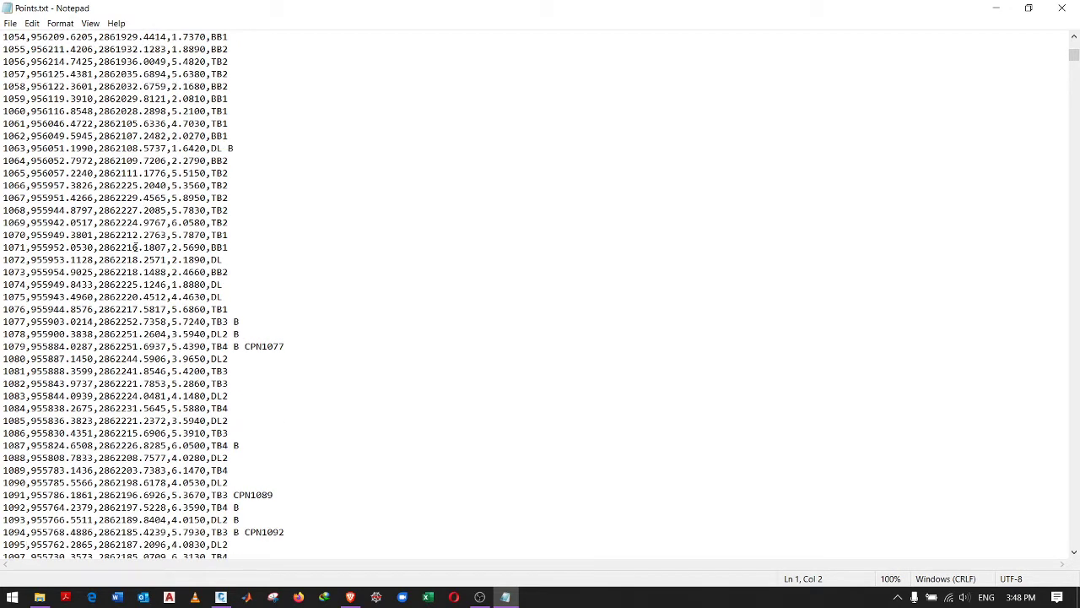
scroll(136, 245, up, 5)
scroll(135, 246, down, 18)
ctrl+scroll(137, 242, up, 3)
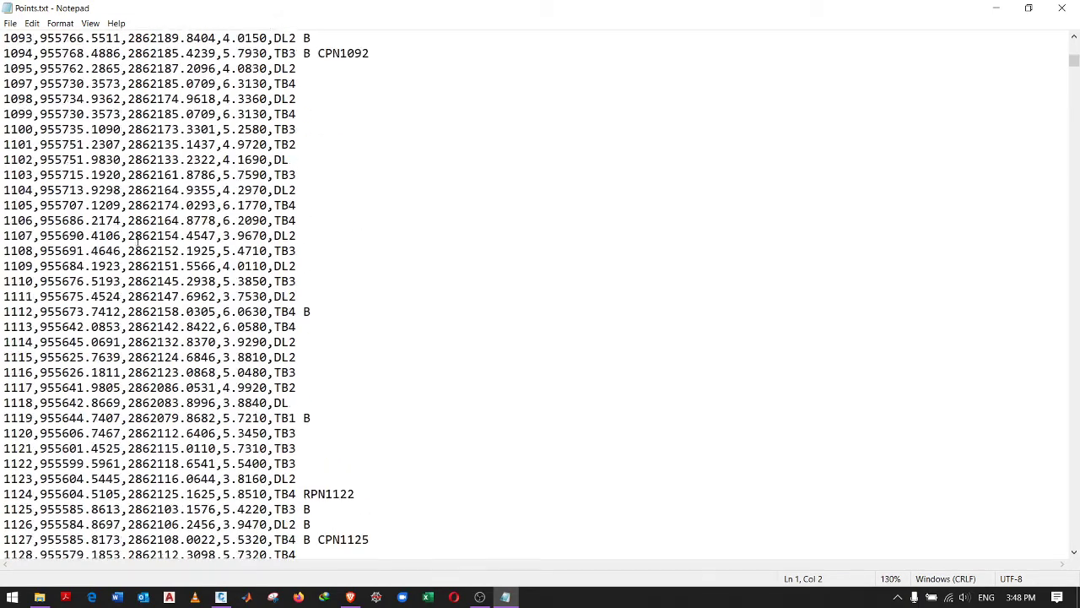
mouse_move(1074, 60)
mouse_down()
mouse_move(1073, 414)
mouse_move(1074, 53)
mouse_up()
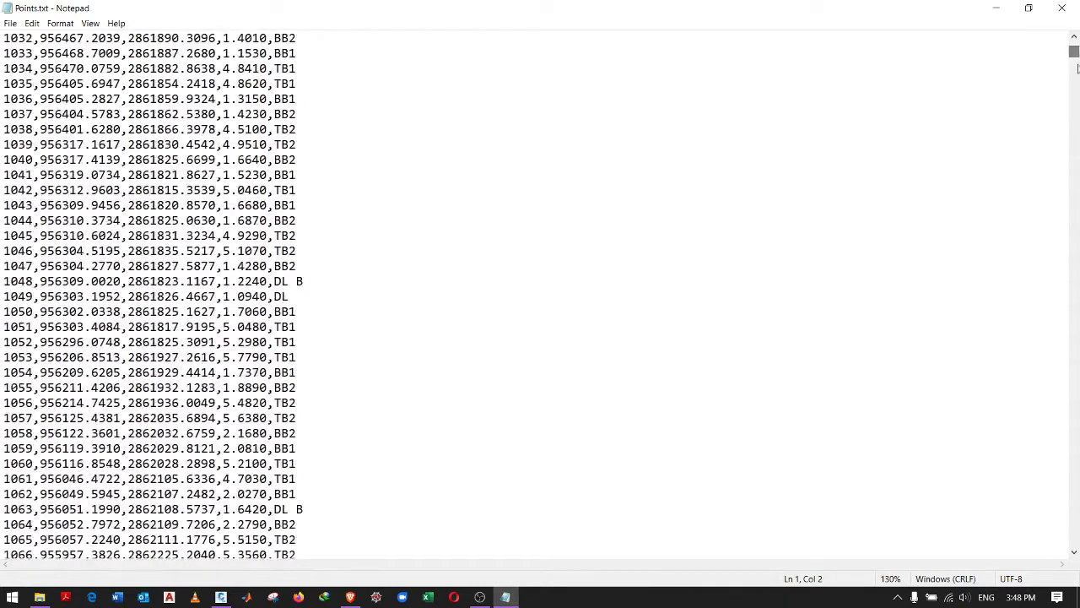
scroll(557, 268, up, 8)
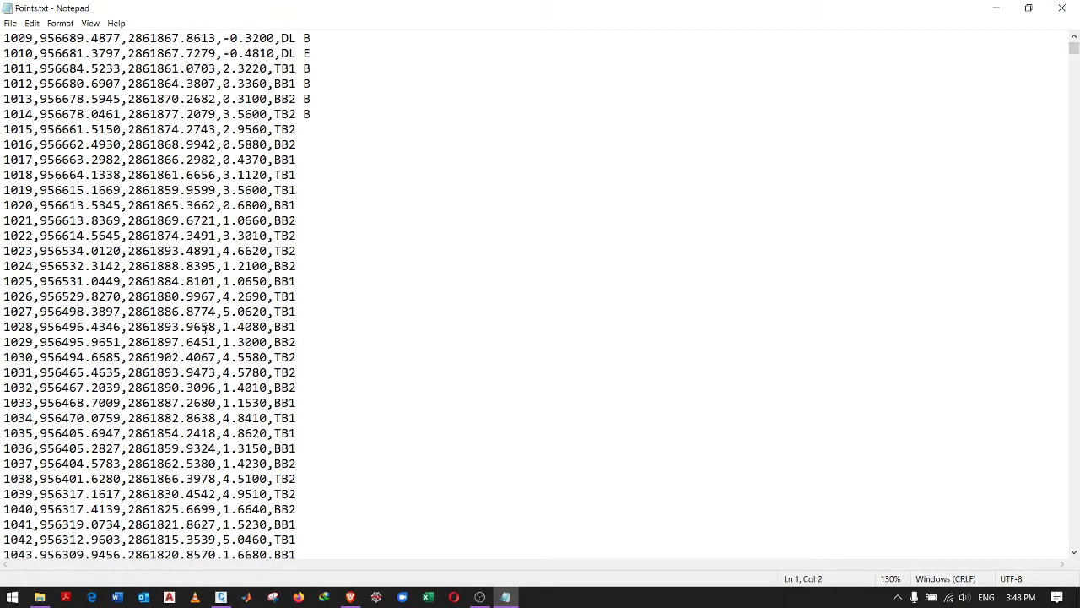
click(288, 236)
scroll(240, 277, down, 4)
scroll(240, 264, up, 4)
scroll(253, 302, down, 7)
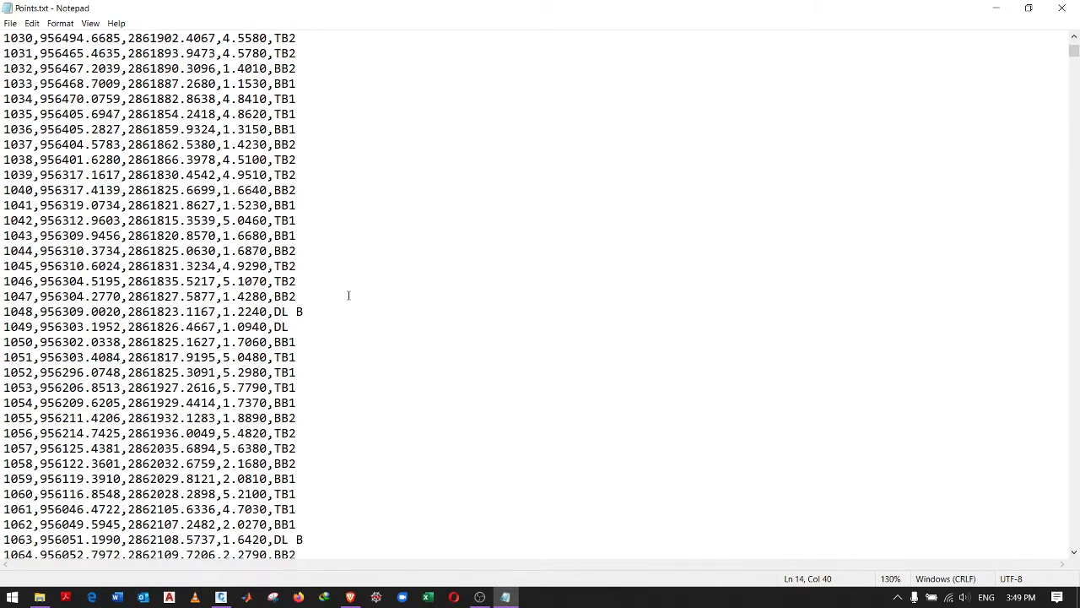
scroll(315, 251, down, 8)
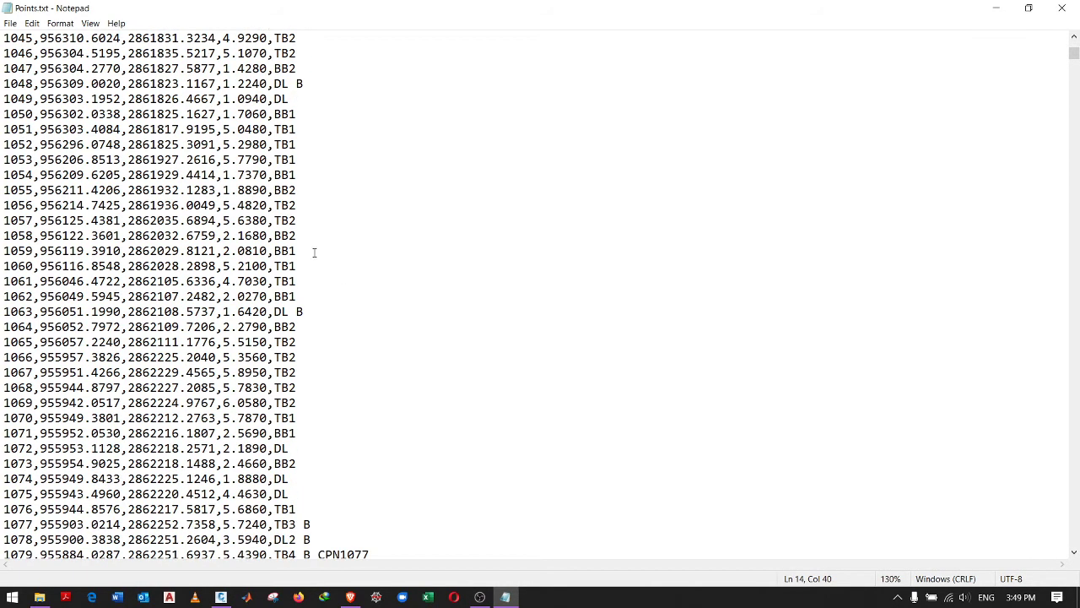
scroll(311, 273, down, 7)
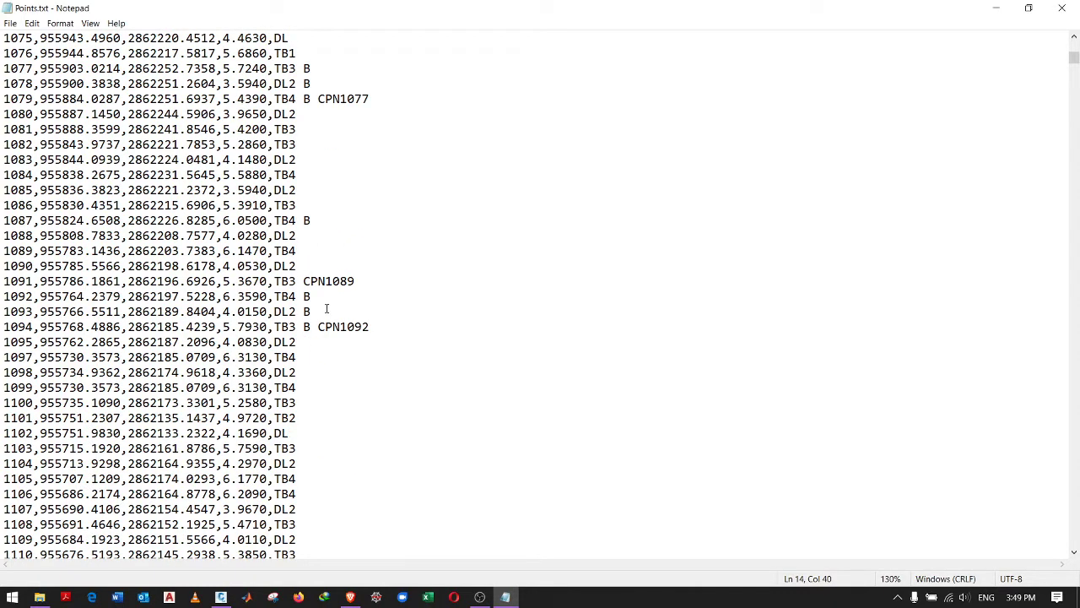
scroll(326, 309, down, 3)
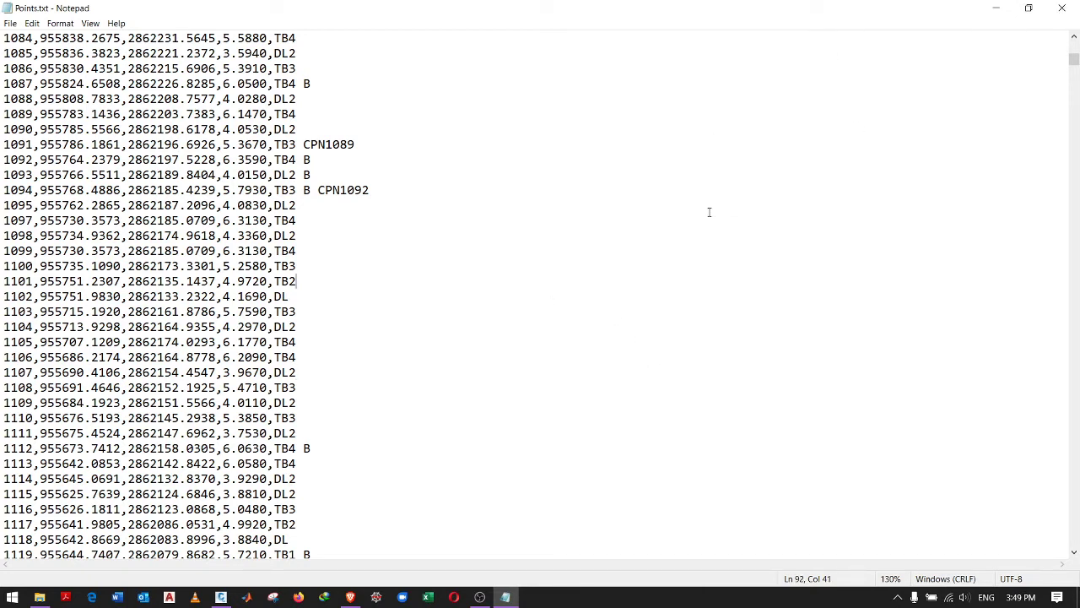
click(1061, 7)
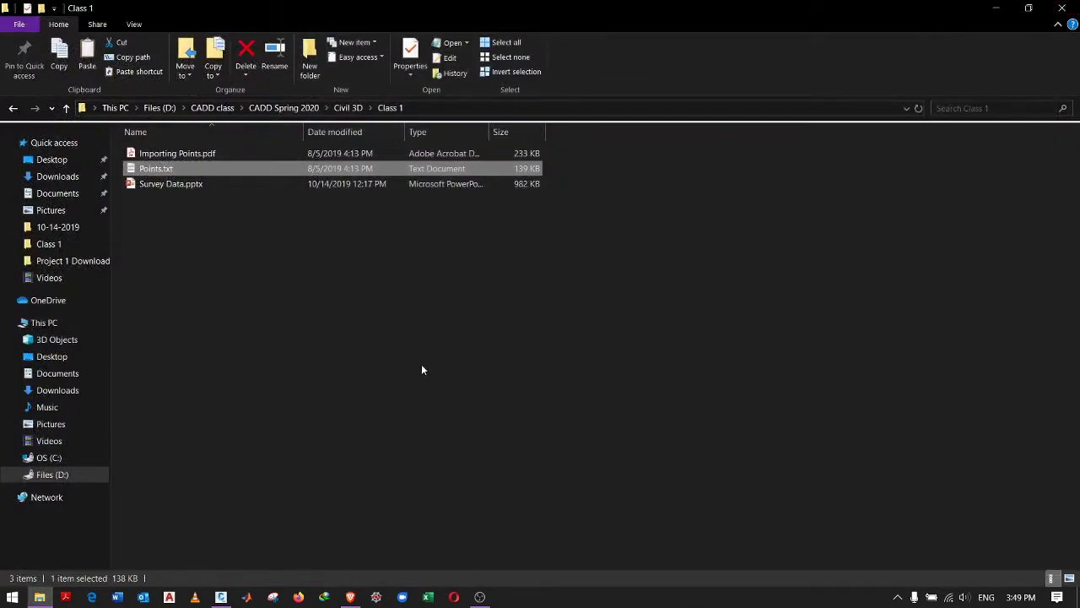
Return to Civil 3D and start Import Points from the Point Creation Tools, moving its dialog clear of Create Points
click(221, 596)
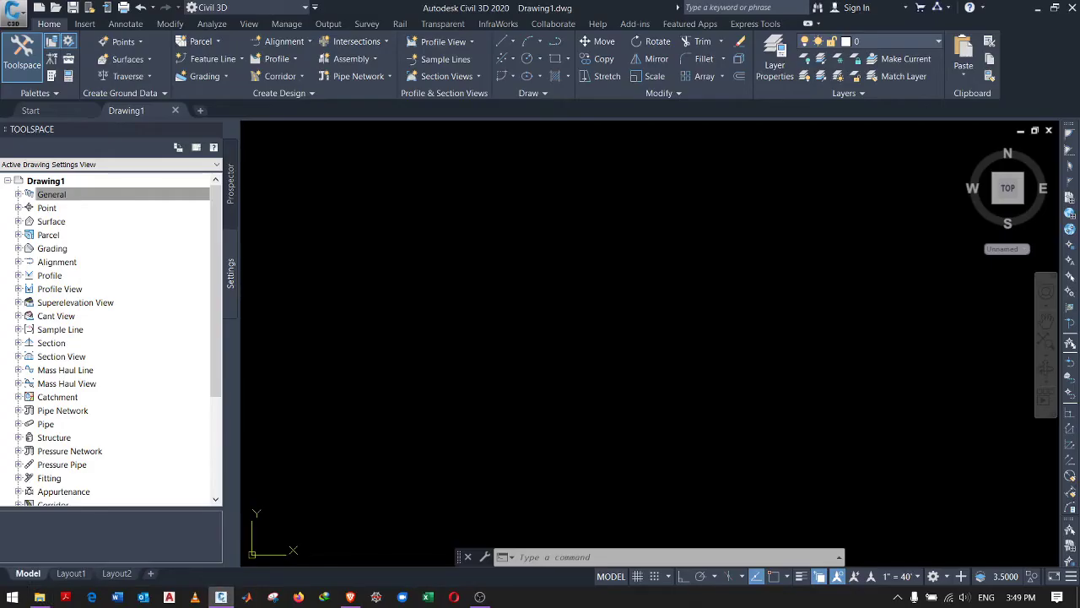
click(136, 43)
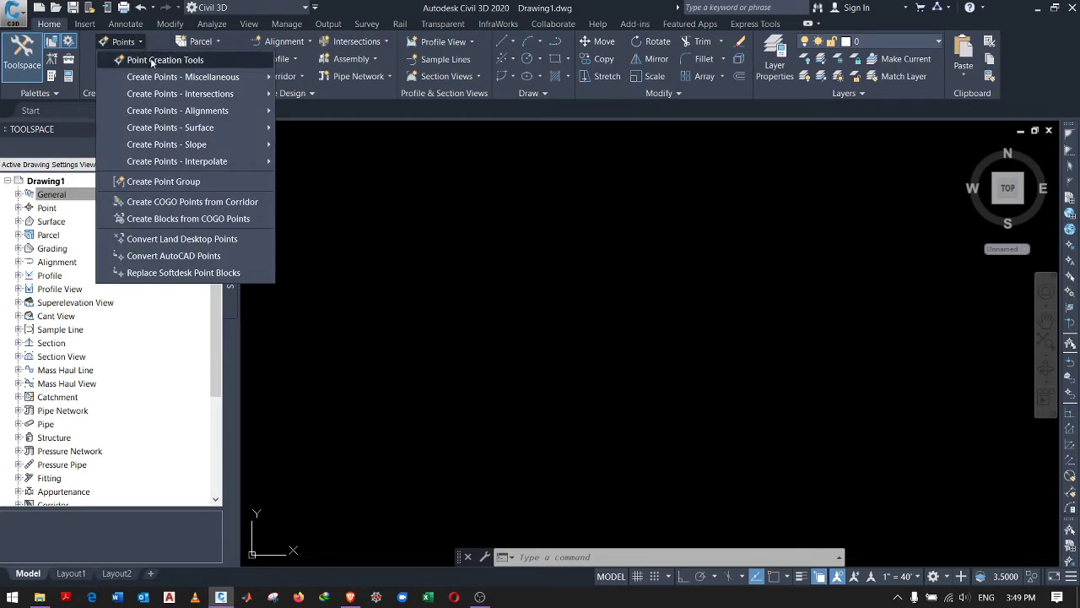
click(152, 61)
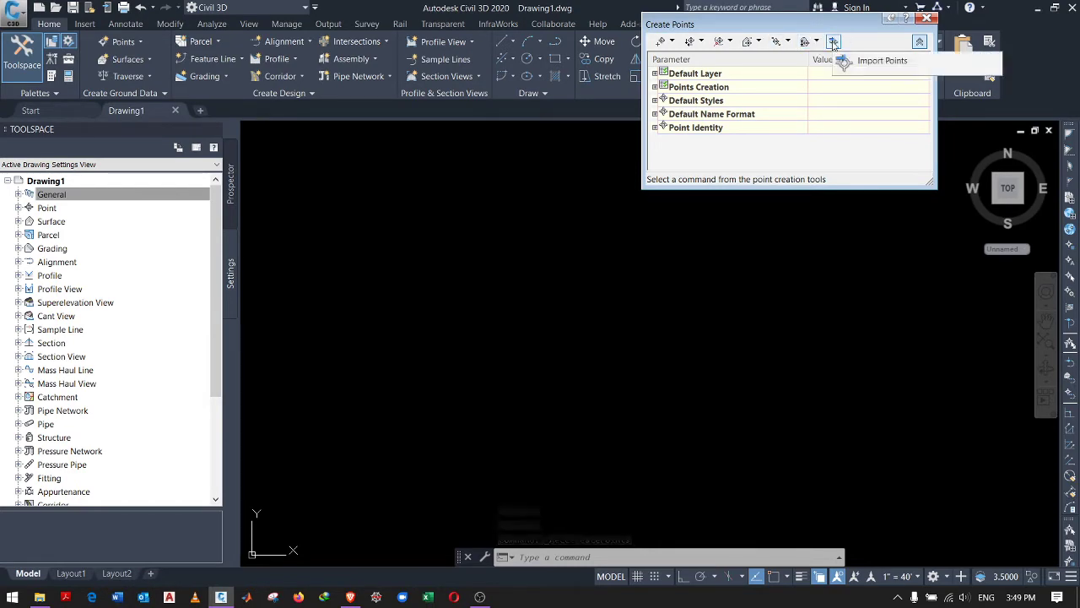
click(834, 43)
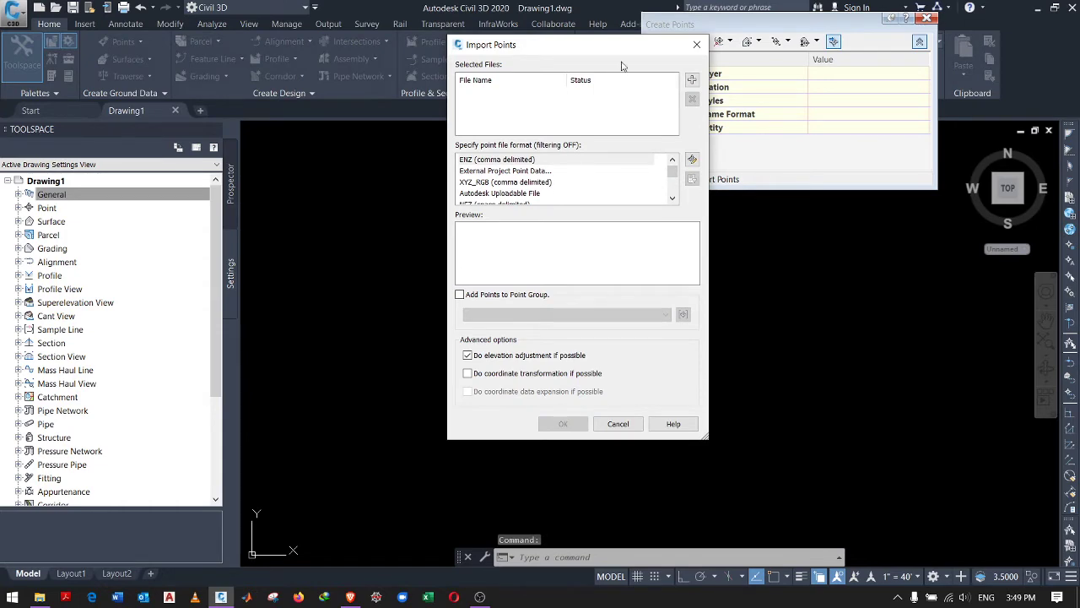
drag(543, 49, 454, 63)
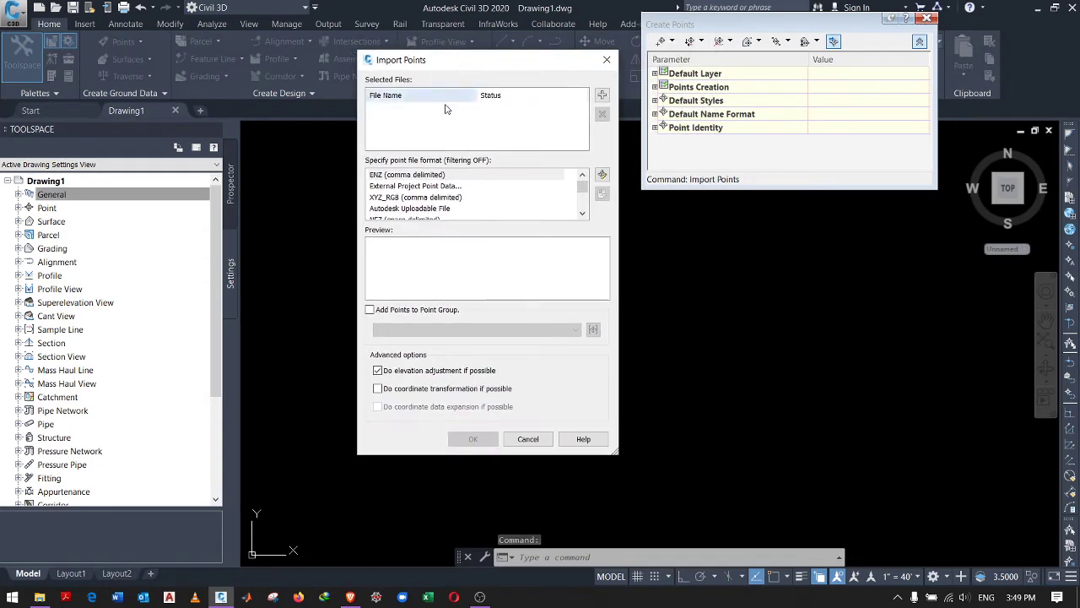
Add Points.txt from CADD class > CADD Spring 2020 > Civil 3D > Class 1 on the D: drive as the import source file
click(603, 97)
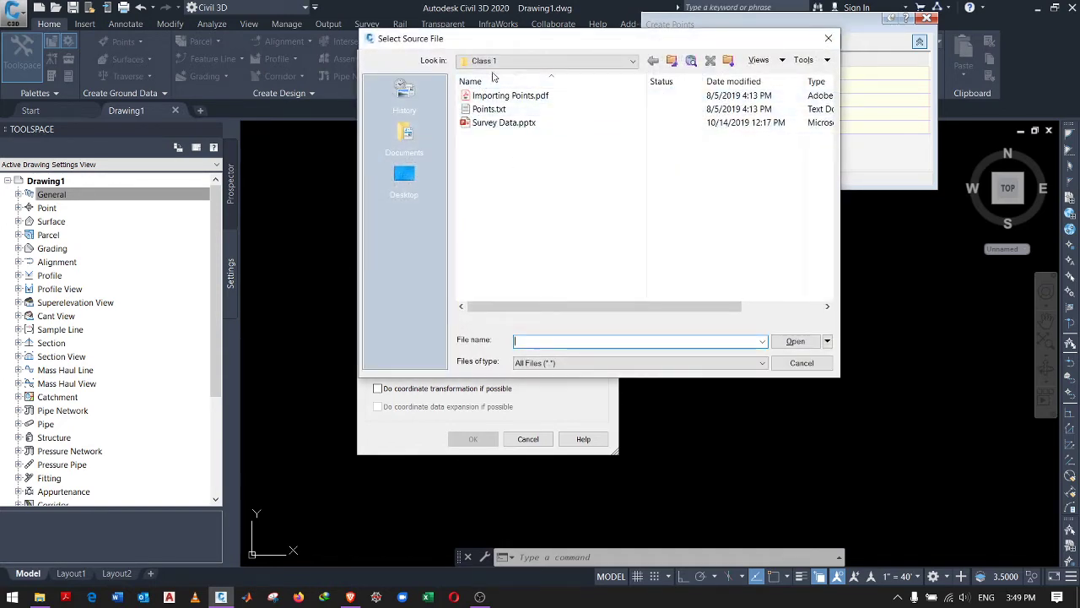
click(509, 60)
click(510, 60)
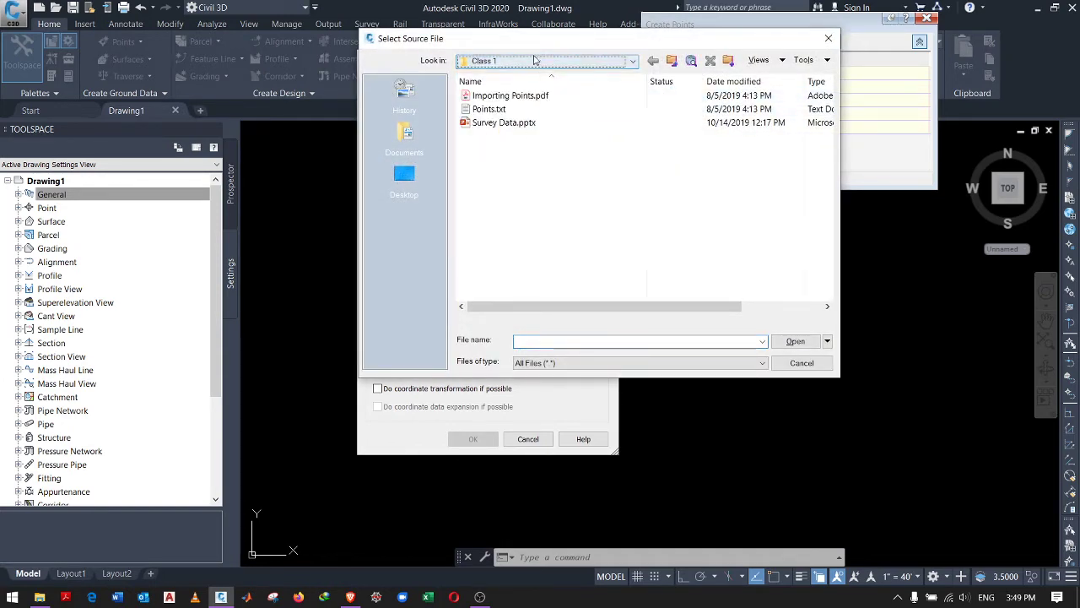
click(403, 177)
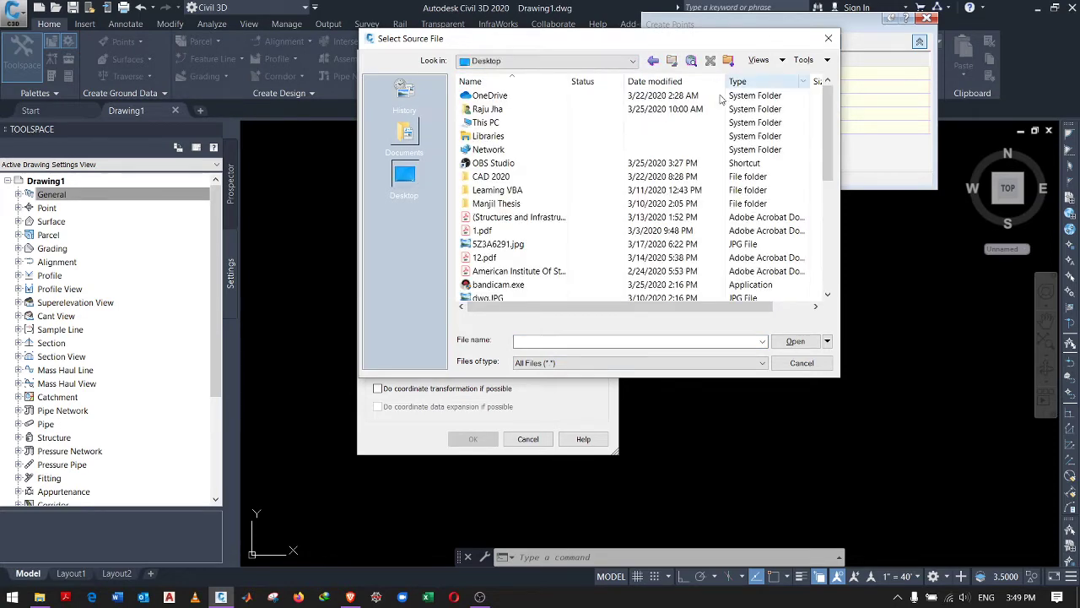
double_click(494, 122)
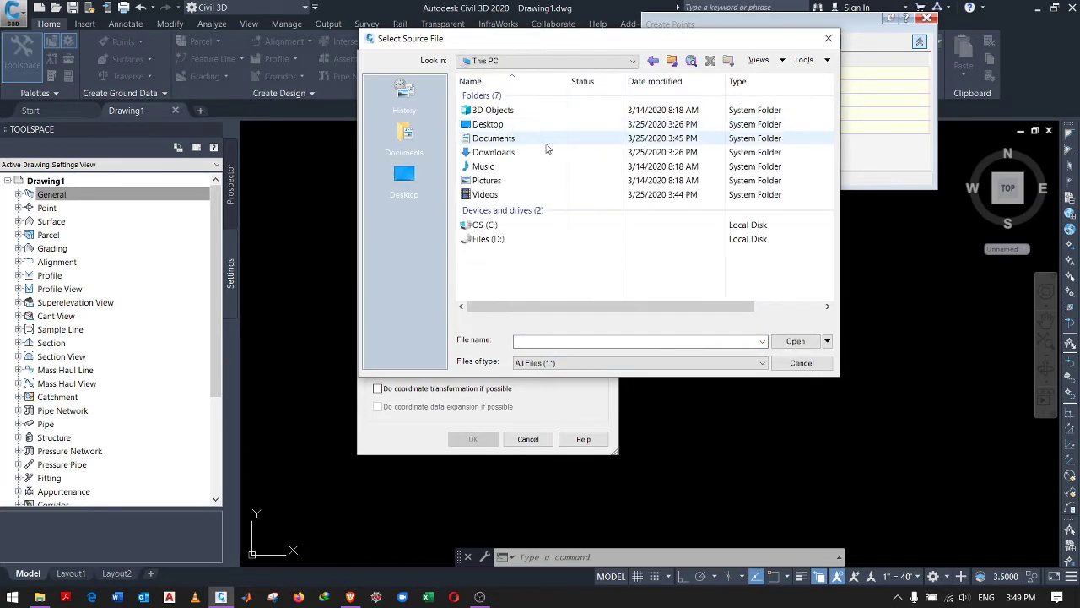
double_click(523, 239)
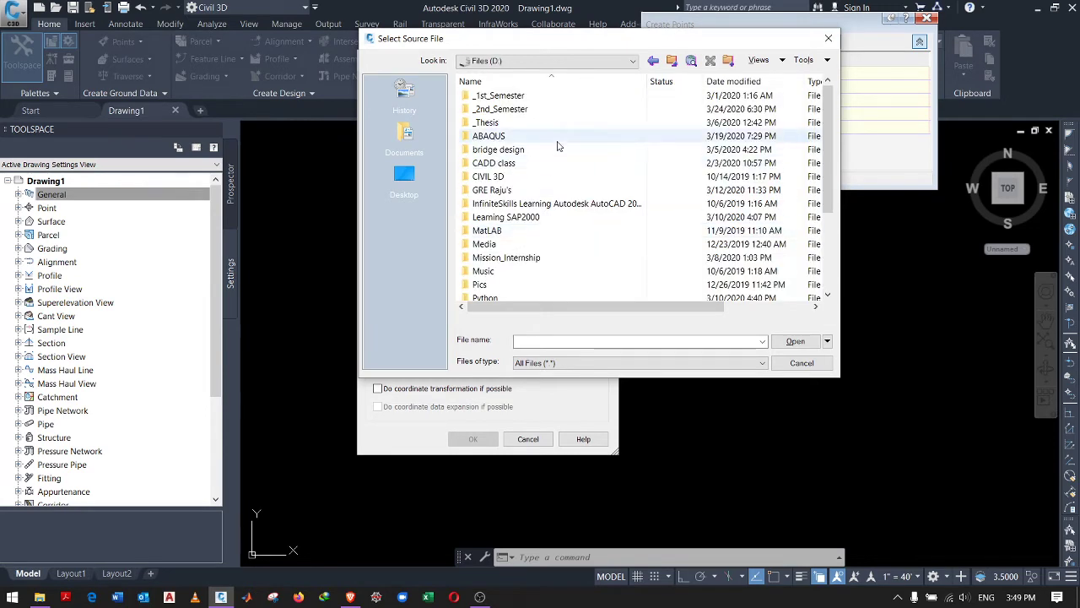
double_click(504, 167)
double_click(506, 97)
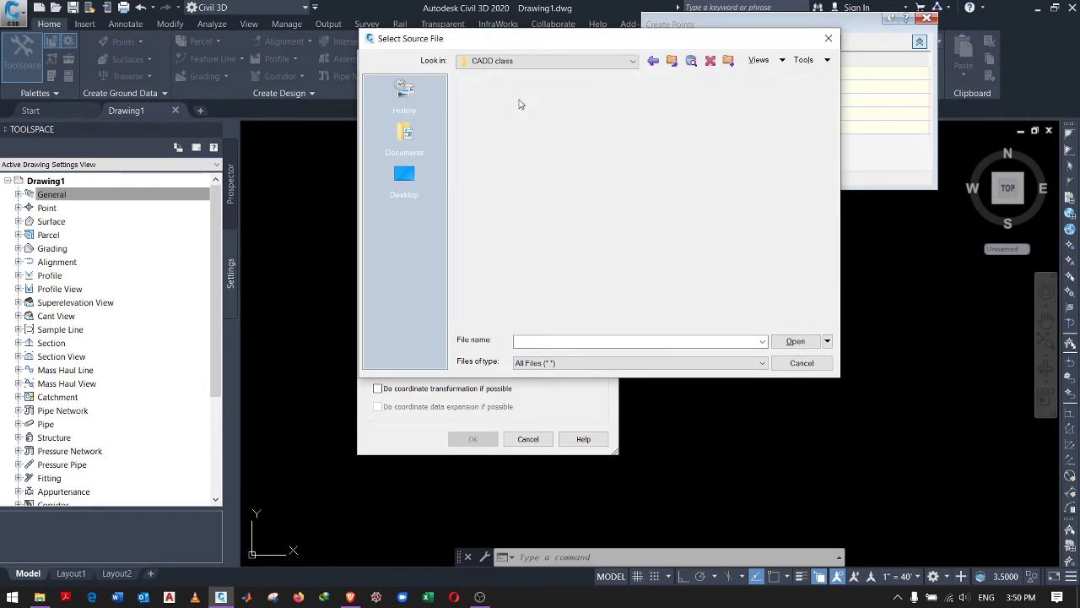
double_click(507, 109)
double_click(505, 97)
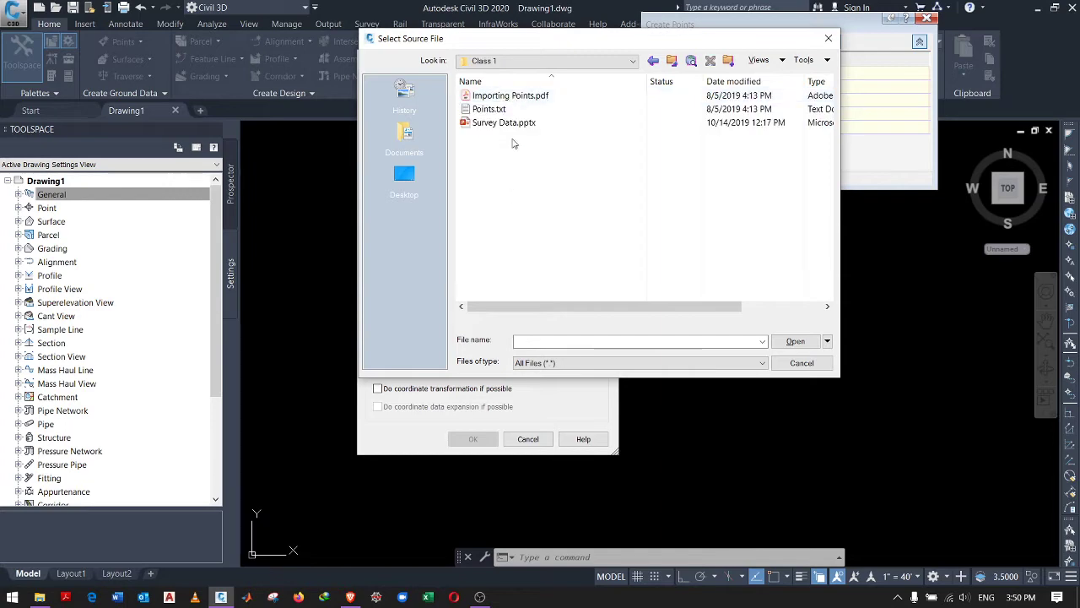
double_click(523, 113)
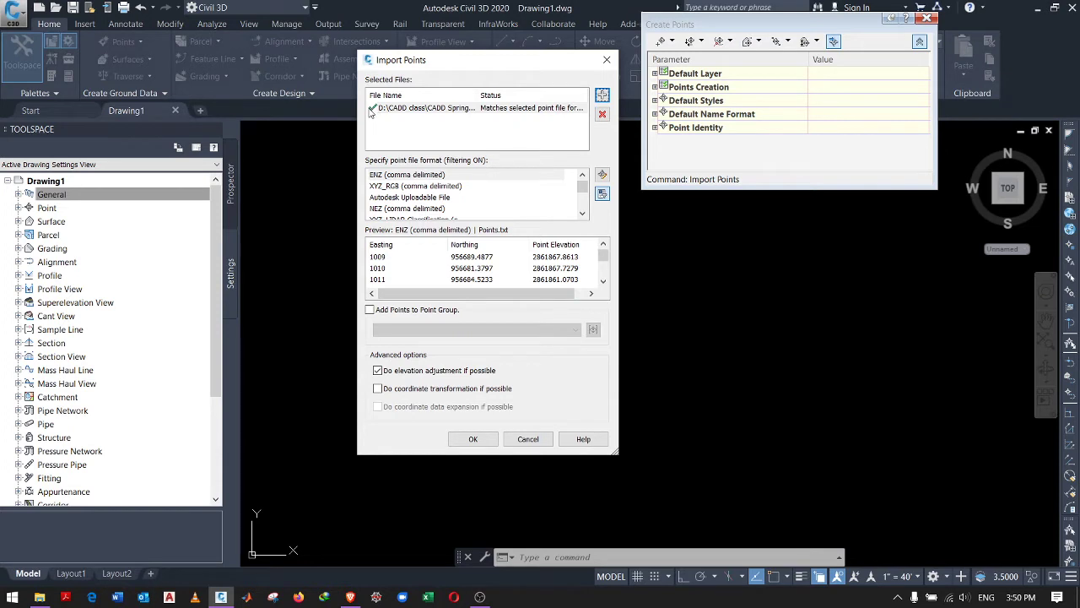
Preview the contents of the selected points file and set its point file format to PNEZD (comma delimited)
click(462, 126)
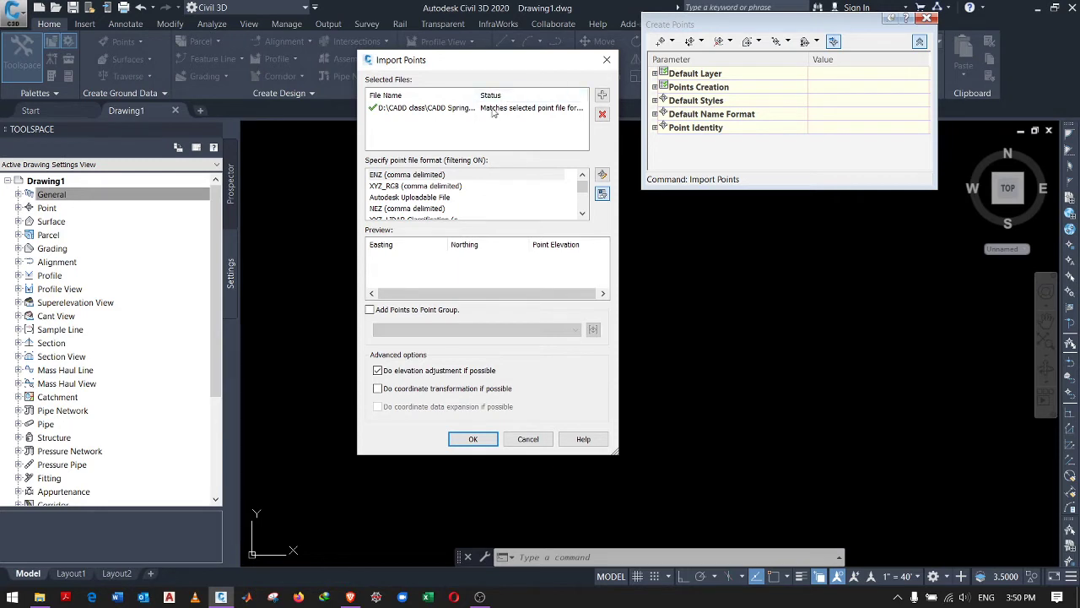
click(491, 112)
click(484, 125)
click(493, 109)
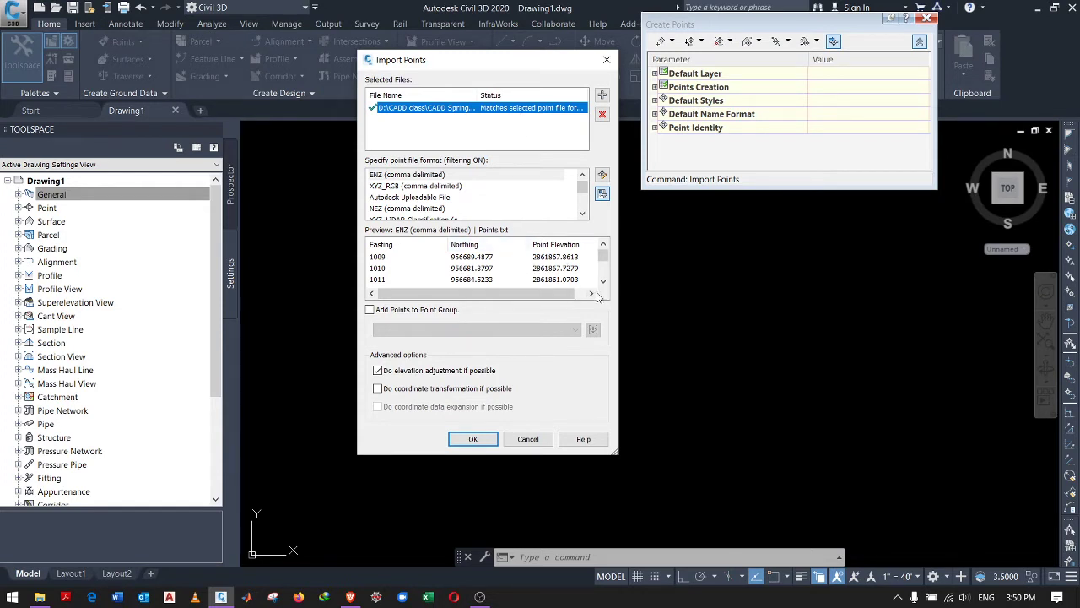
click(591, 293)
scroll(501, 187, down, 3)
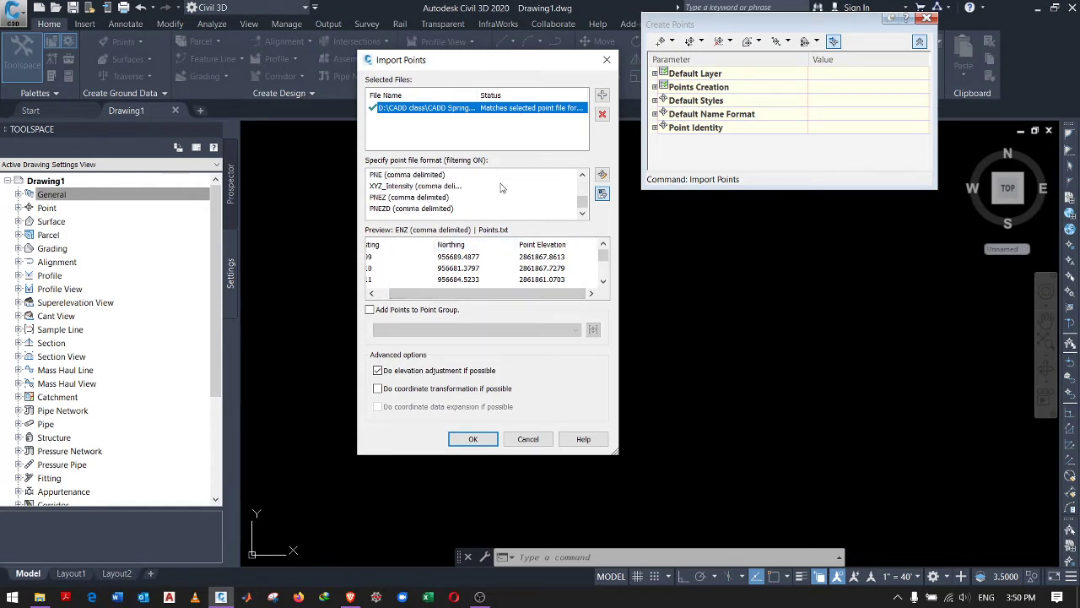
click(411, 209)
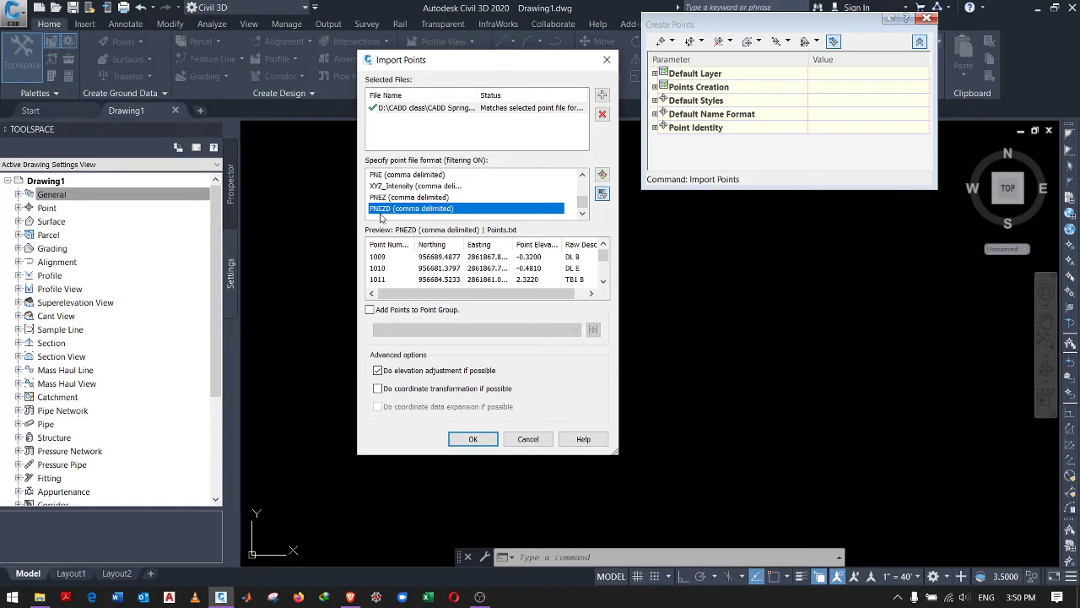
Switch to File Explorer, open Importing Points.pdf from the Class 1 folder and read the Example 1 import instructions
click(39, 596)
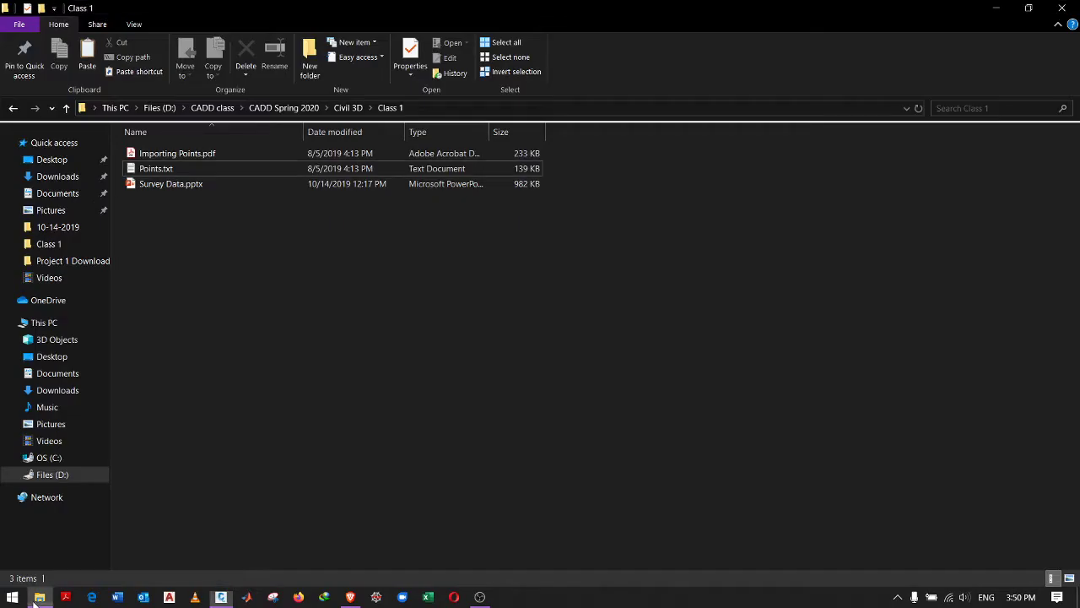
double_click(253, 153)
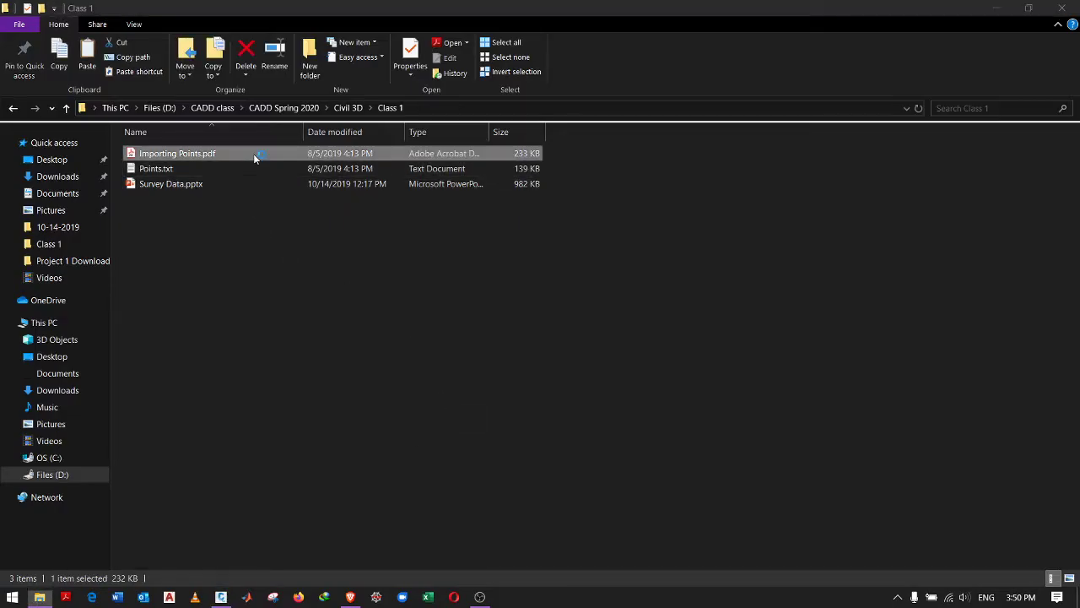
ctrl+scroll(496, 237, down, 3)
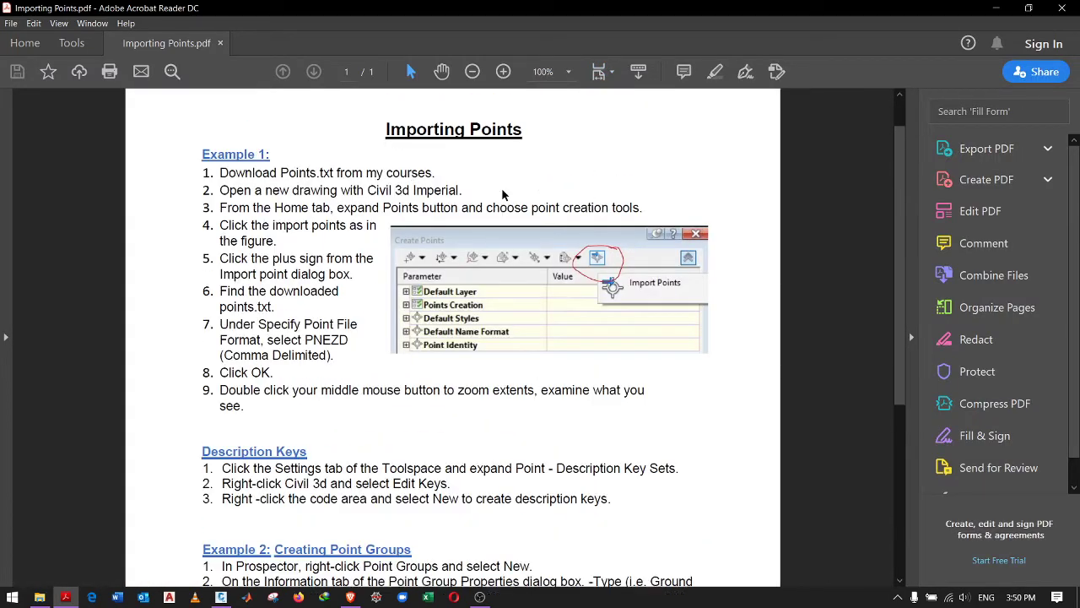
scroll(503, 193, down, 3)
ctrl+scroll(501, 195, up, 1)
scroll(501, 195, up, 5)
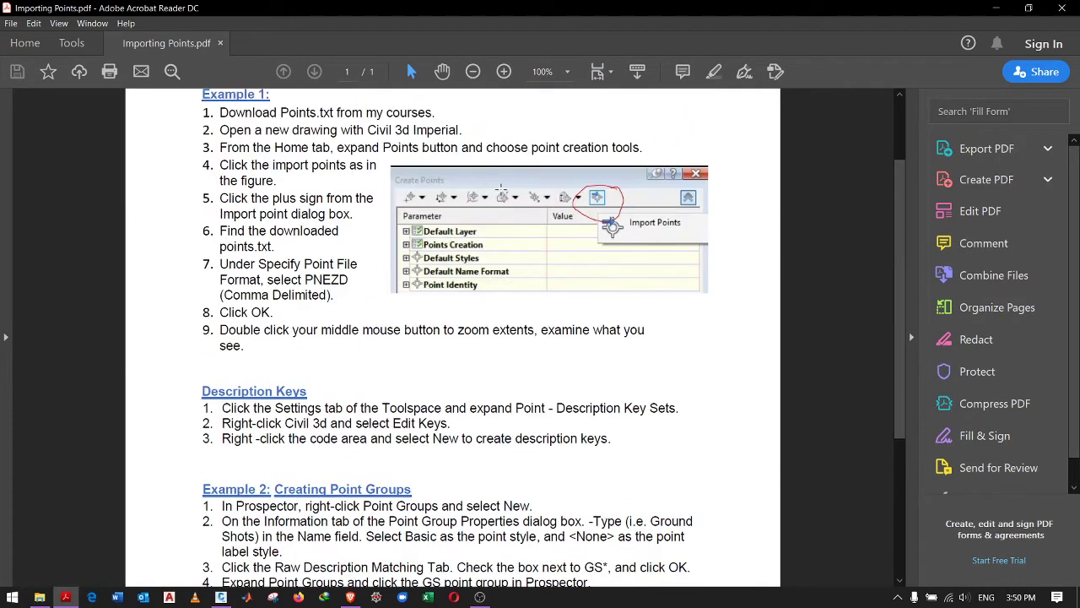
scroll(502, 189, down, 2)
scroll(500, 188, down, 1)
scroll(510, 182, up, 3)
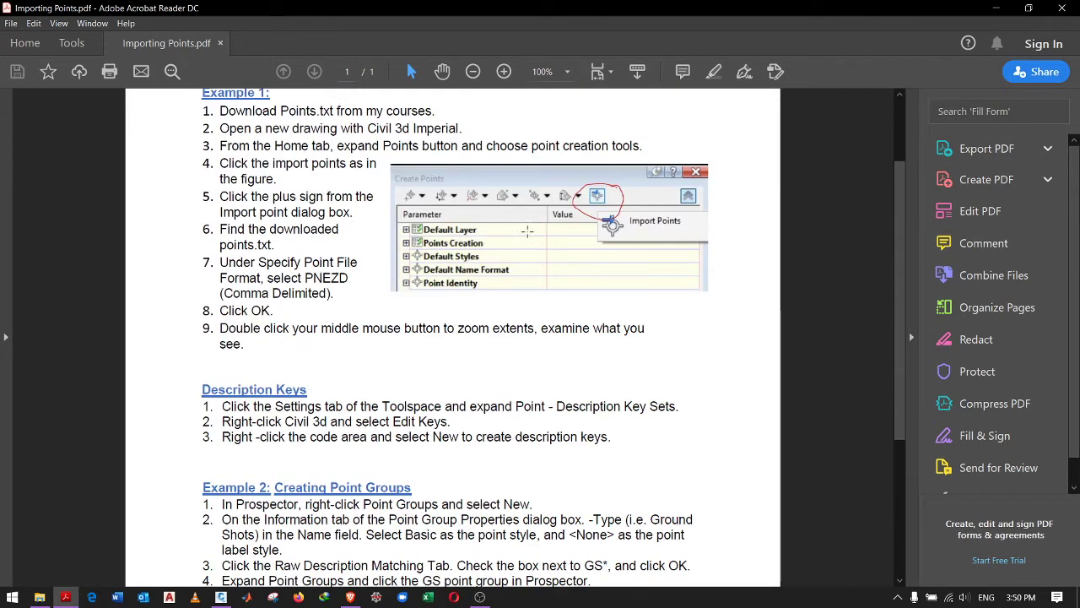
scroll(518, 181, down, 1)
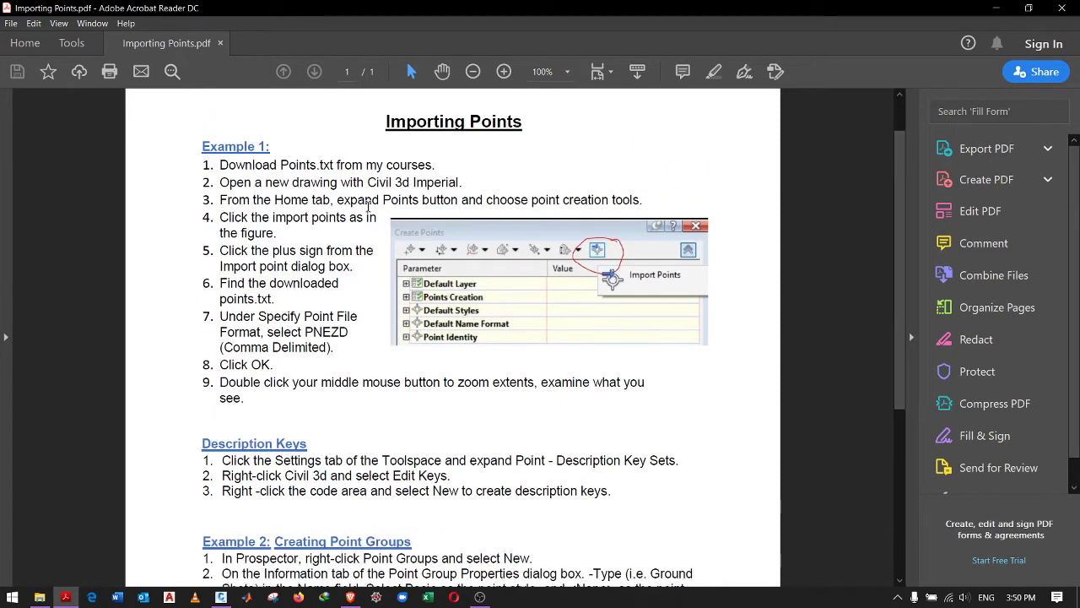
scroll(368, 207, down, 1)
scroll(352, 174, up, 2)
scroll(350, 180, down, 1)
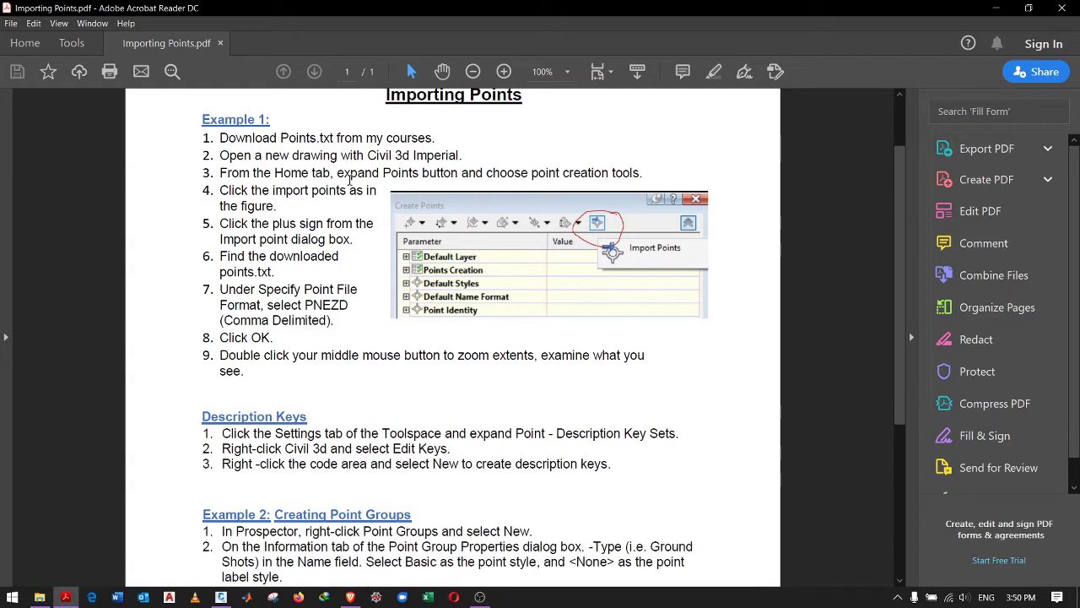
scroll(341, 254, down, 2)
scroll(217, 315, up, 1)
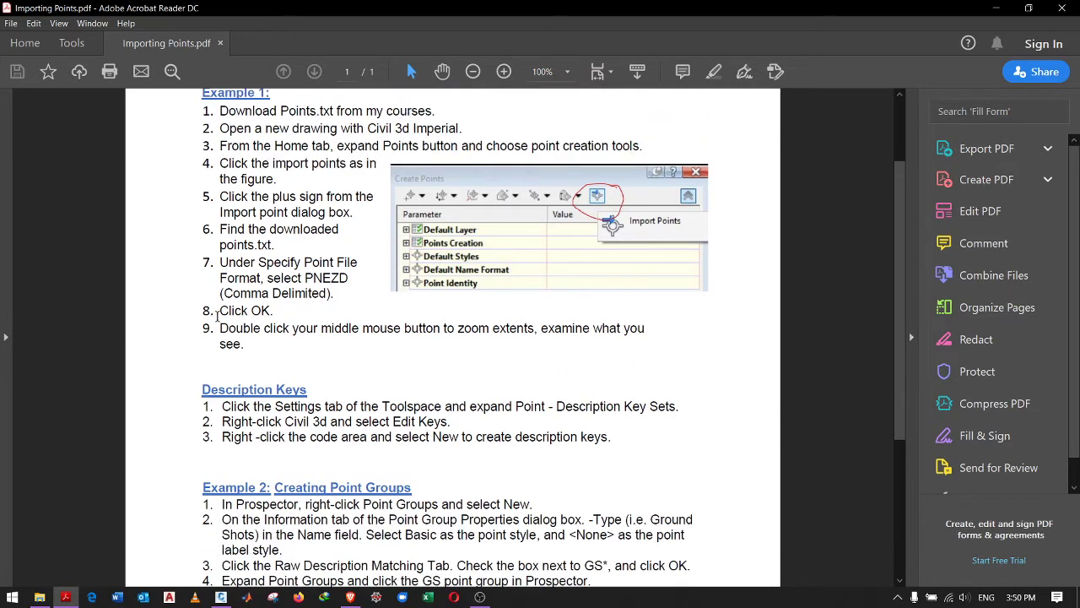
Highlight the format name PNEZD in instruction 7 of the Importing Points document to point it out
double_click(321, 278)
click(324, 308)
double_click(319, 278)
click(317, 311)
double_click(322, 279)
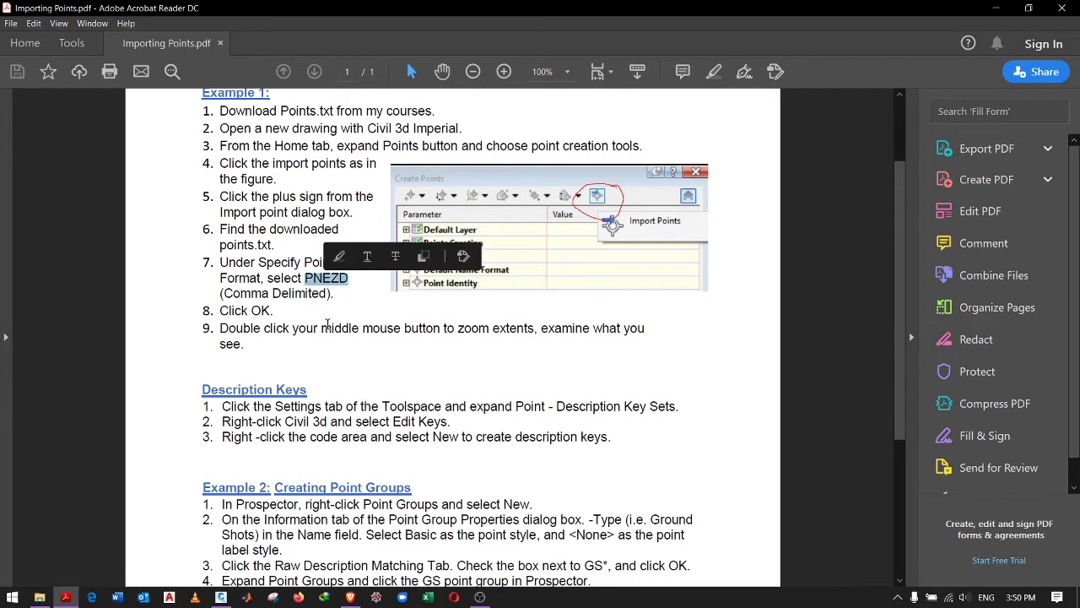
click(324, 307)
double_click(322, 279)
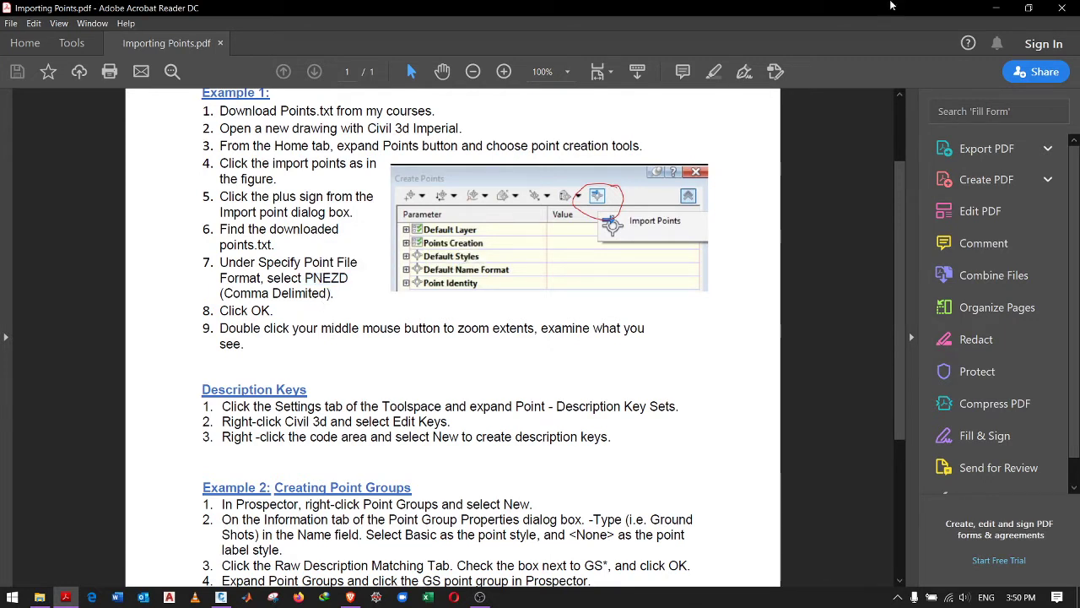
Minimize the PDF, return to Civil 3D, run the points import and close Create Points
click(996, 7)
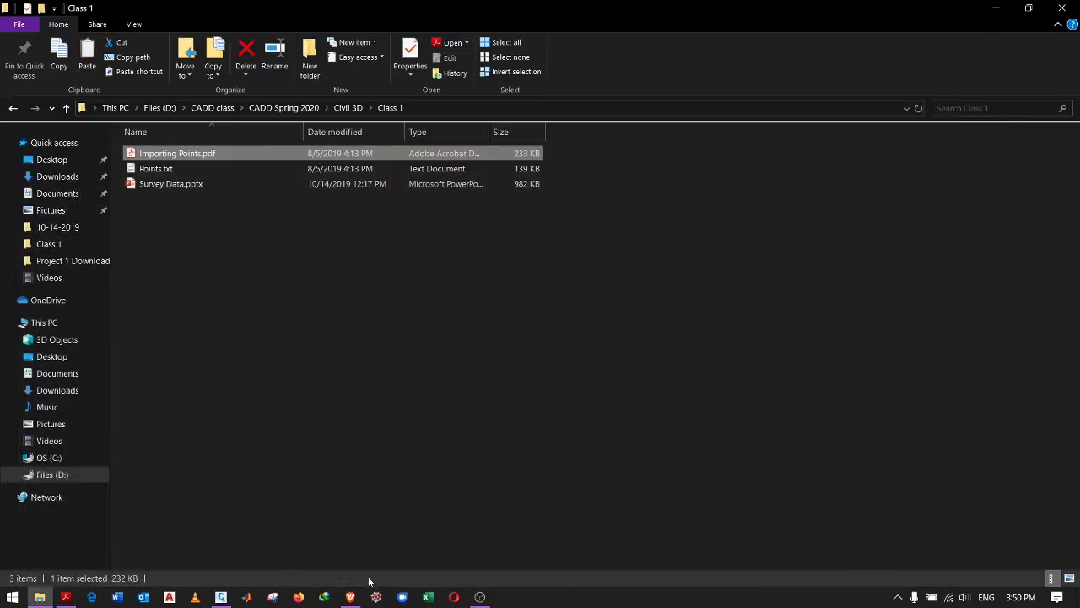
click(221, 597)
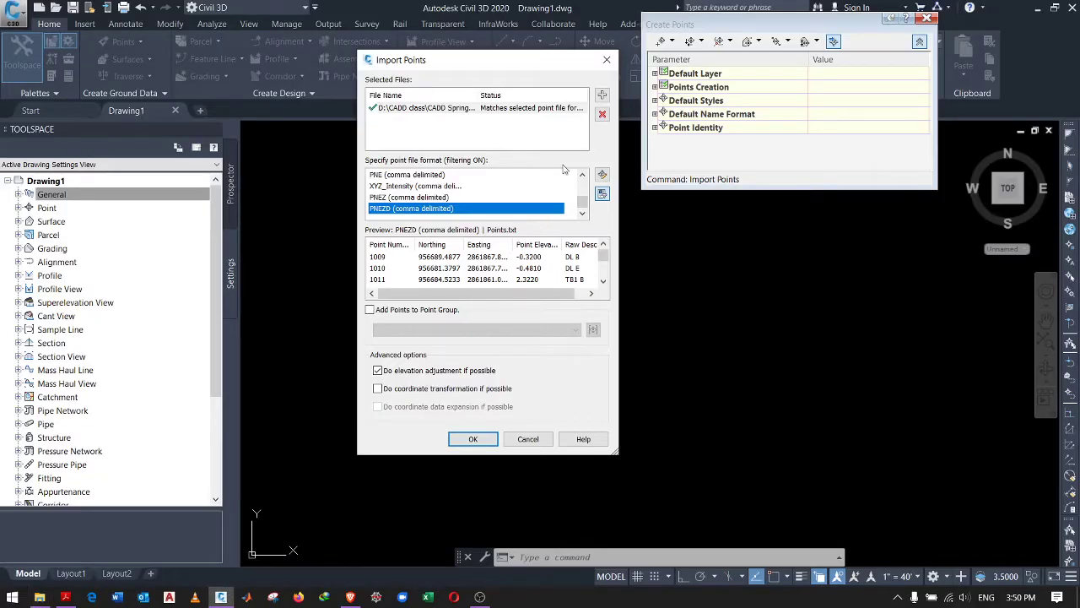
click(475, 437)
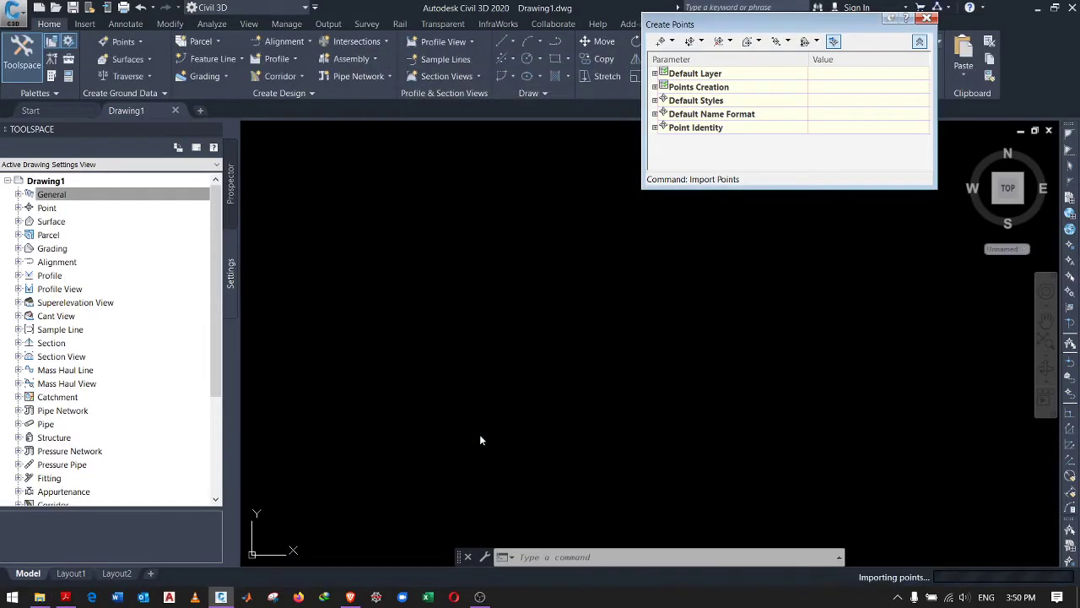
click(926, 19)
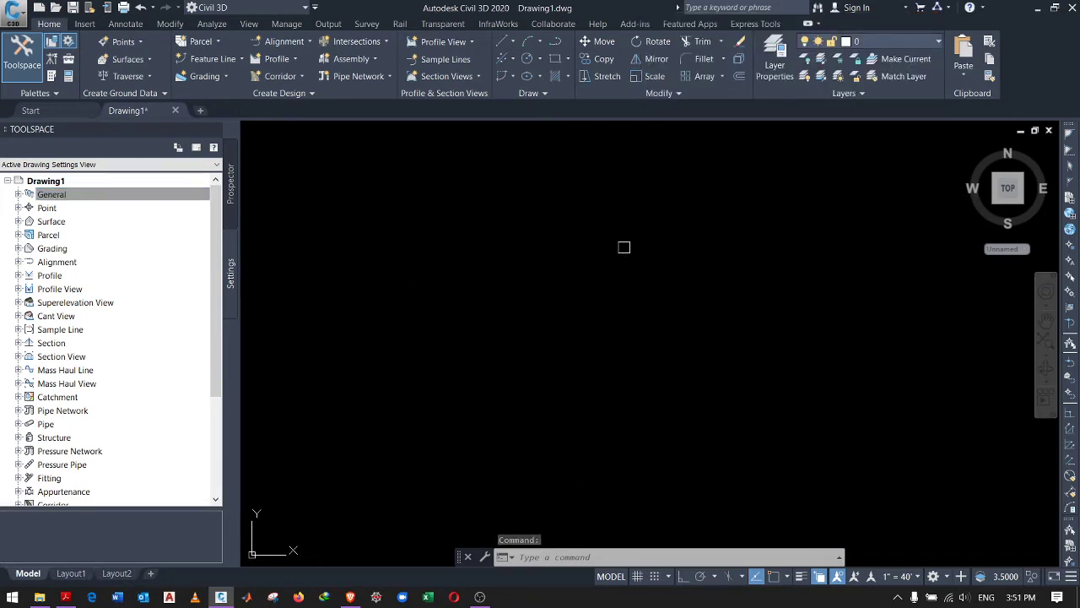
List the points of the _All Points group in Prospector and widen Toolspace to reveal the description columns
click(18, 207)
click(18, 207)
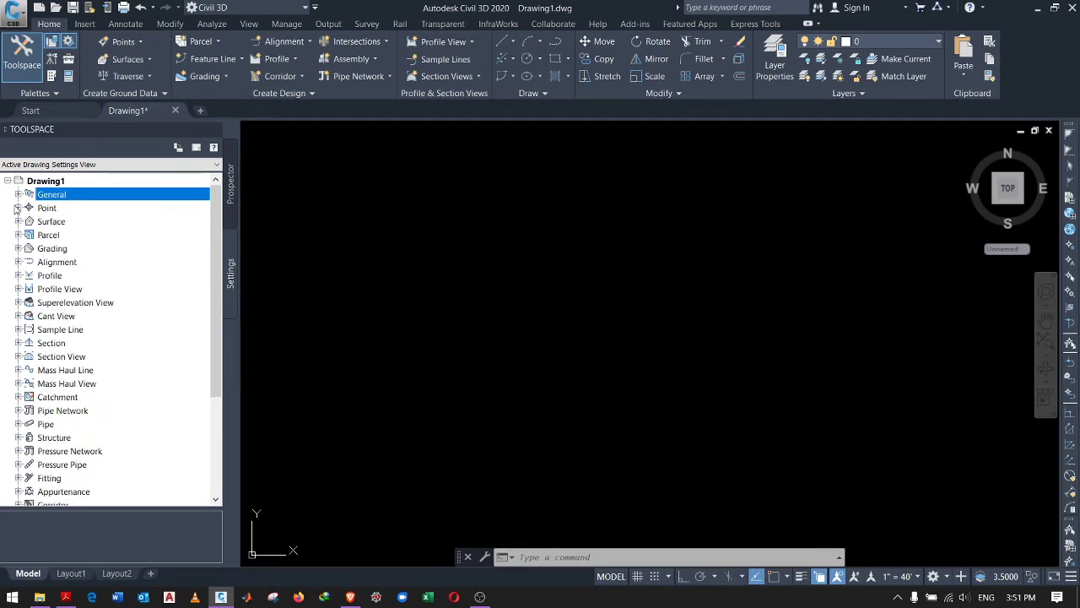
click(231, 189)
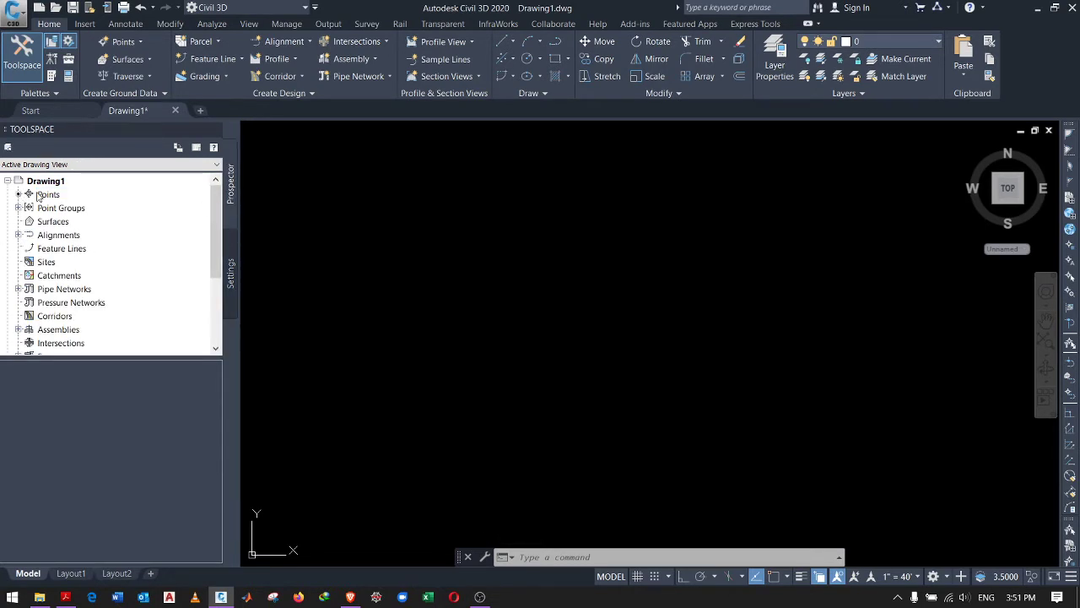
click(18, 209)
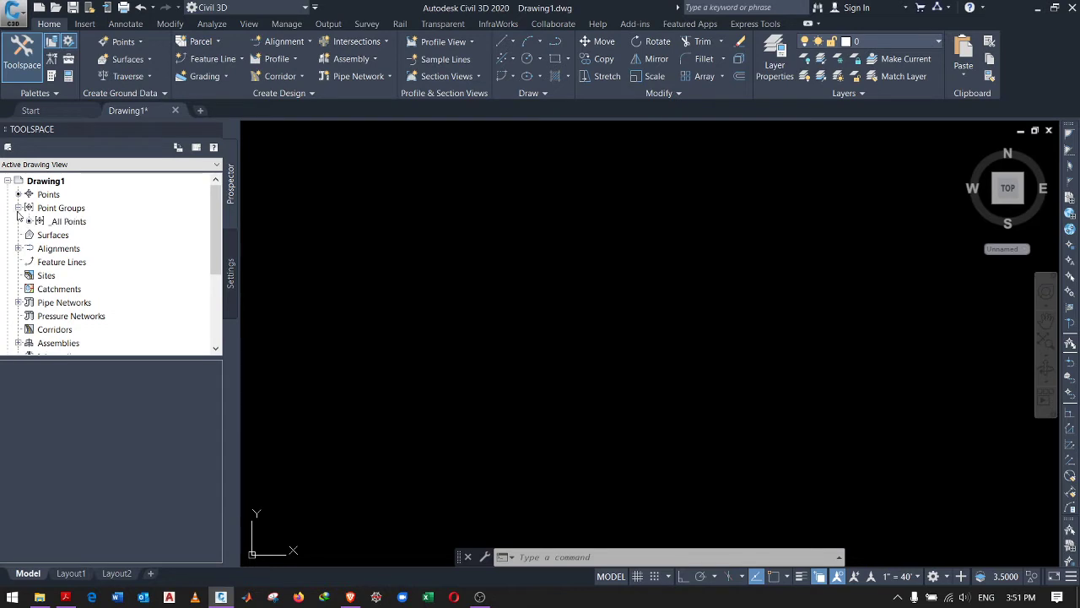
click(72, 222)
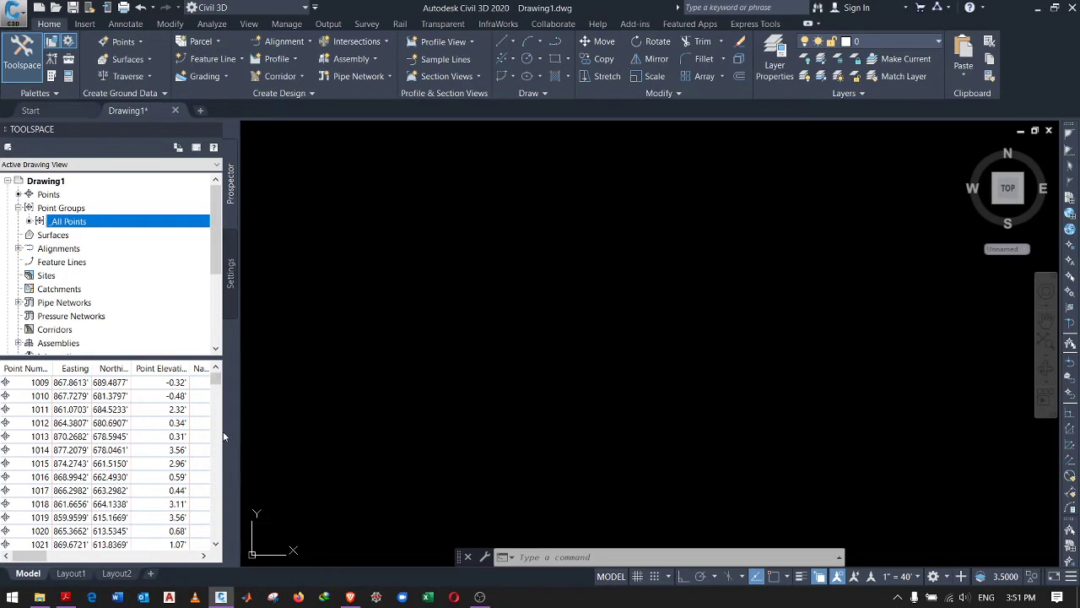
drag(239, 417, 371, 406)
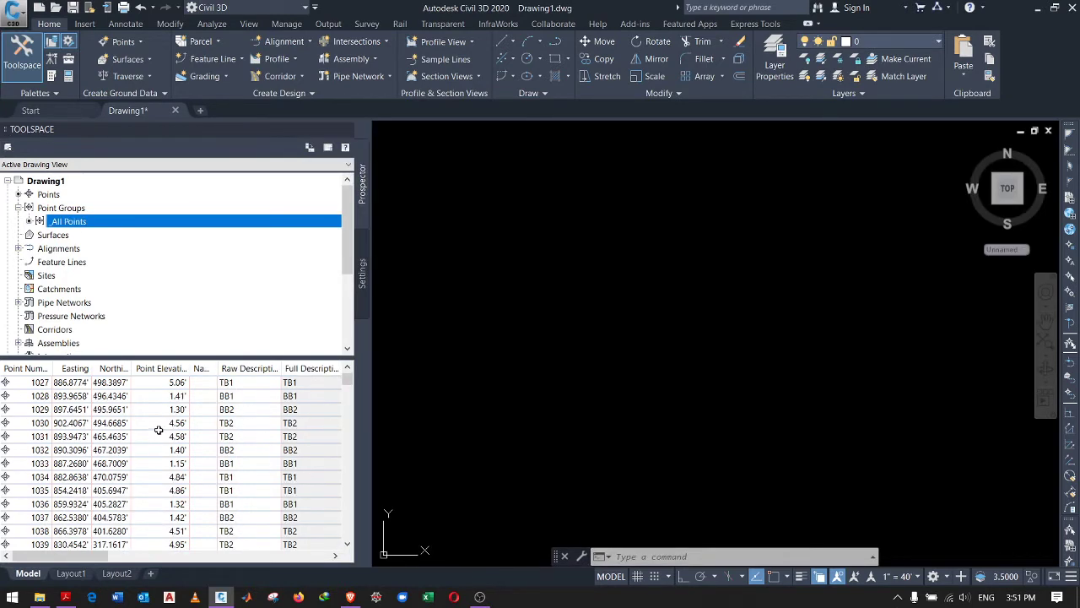
Examine the point numbers, eastings, northings, elevations and raw descriptions in the _All Points list
scroll(253, 438, down, 5)
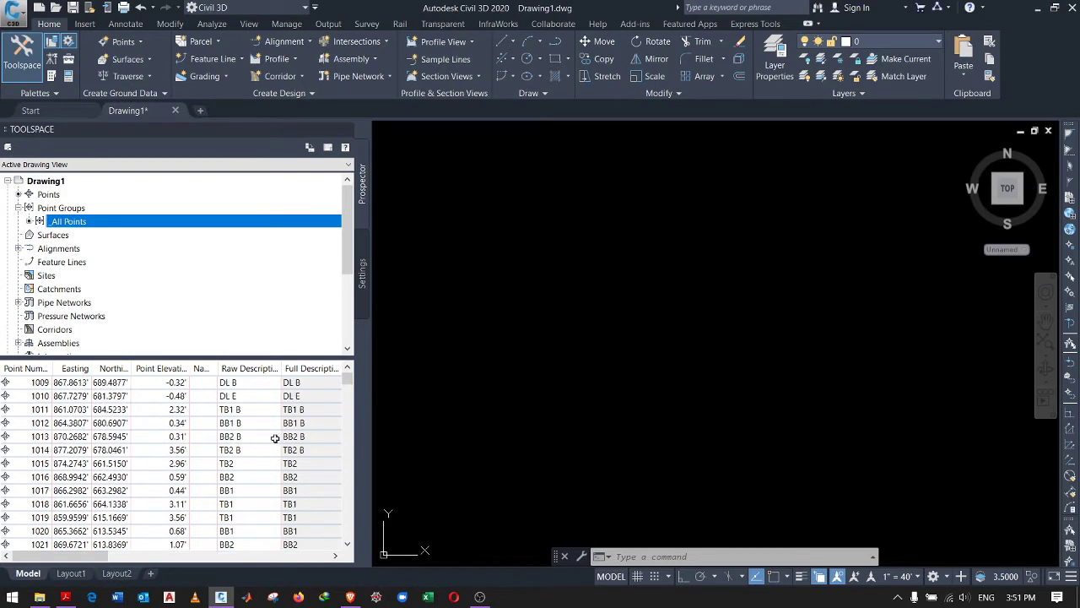
scroll(264, 447, down, 14)
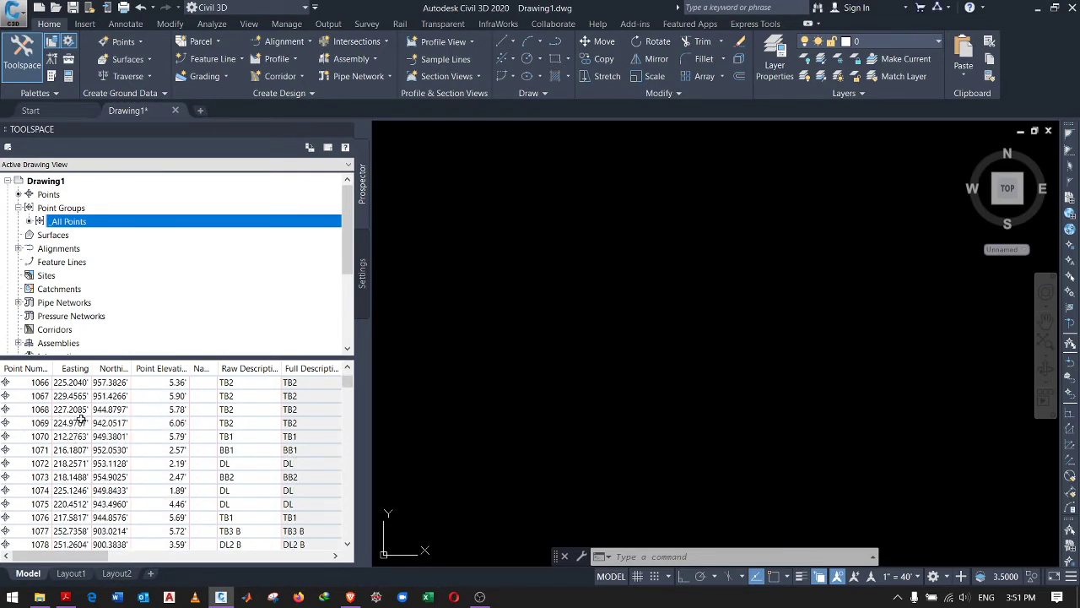
scroll(265, 431, down, 7)
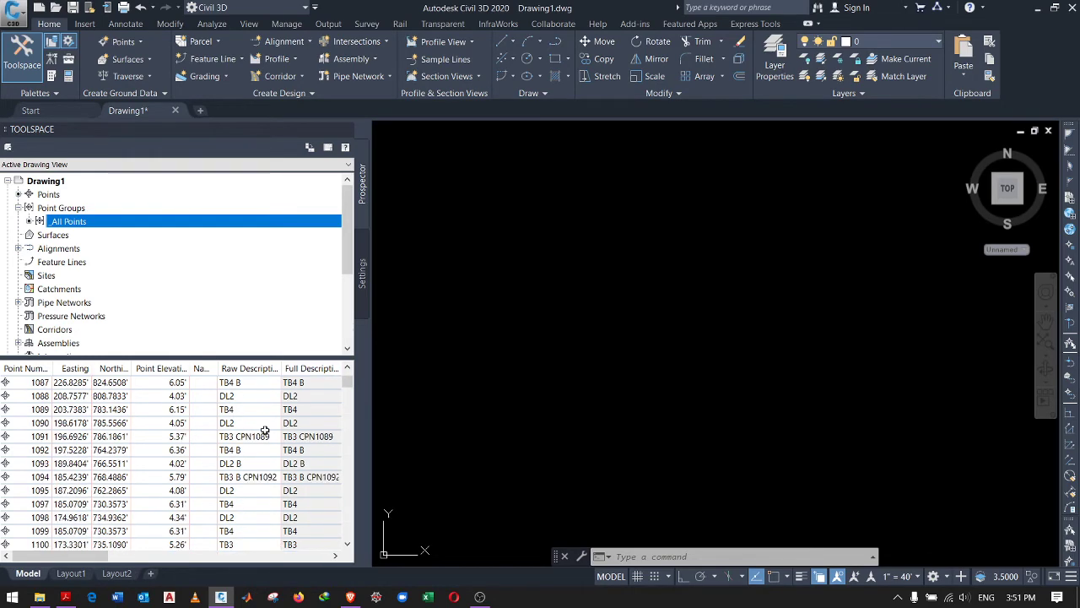
scroll(264, 430, down, 11)
scroll(264, 431, up, 12)
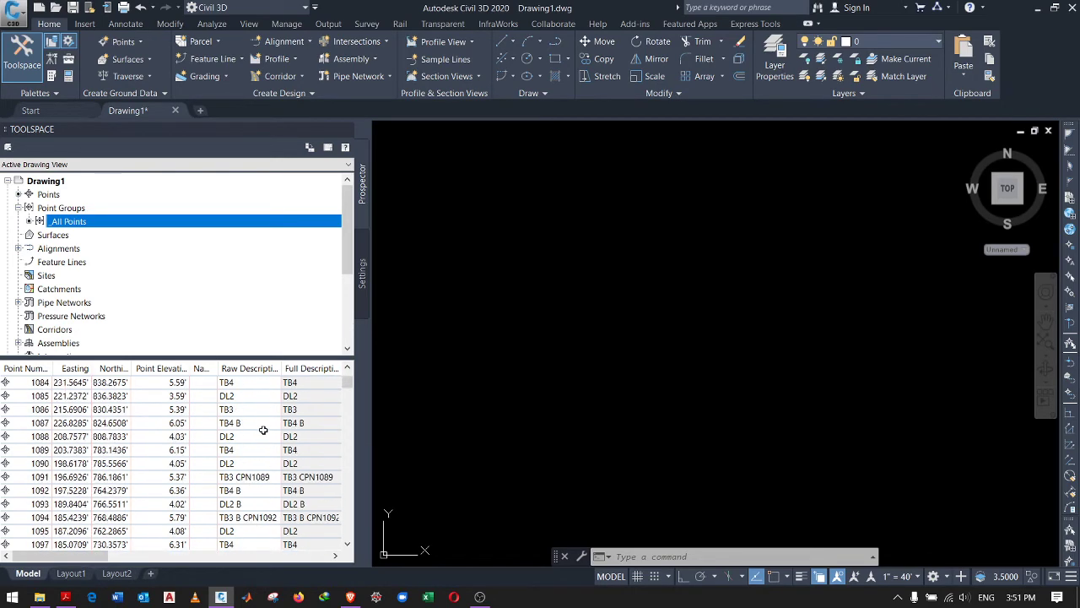
Zoom the drawing to its extents to display all the imported survey points
scroll(264, 430, up, 12)
scroll(264, 430, up, 3)
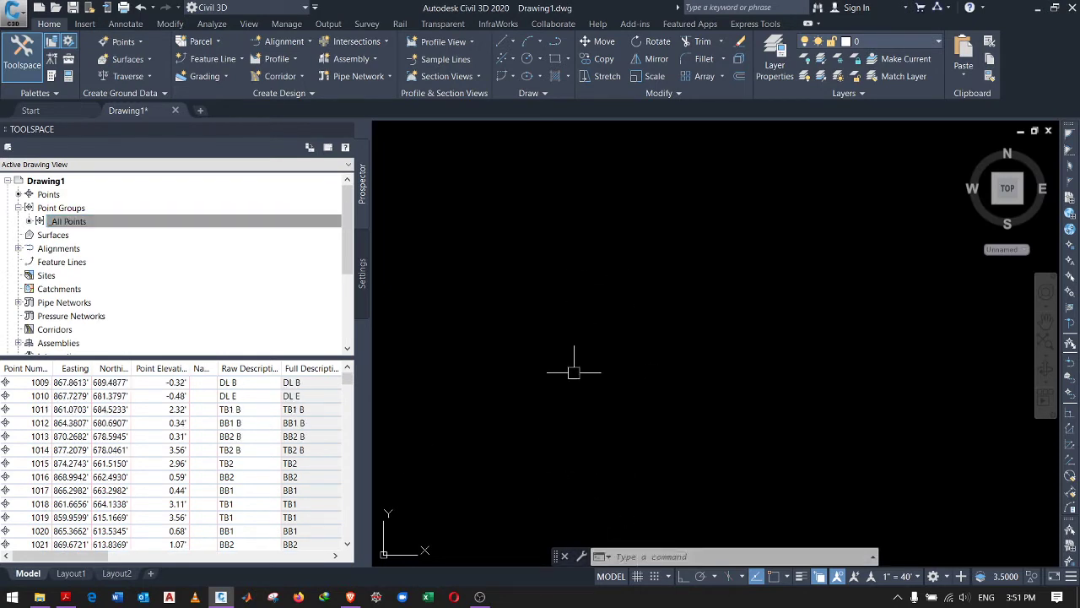
click(671, 552)
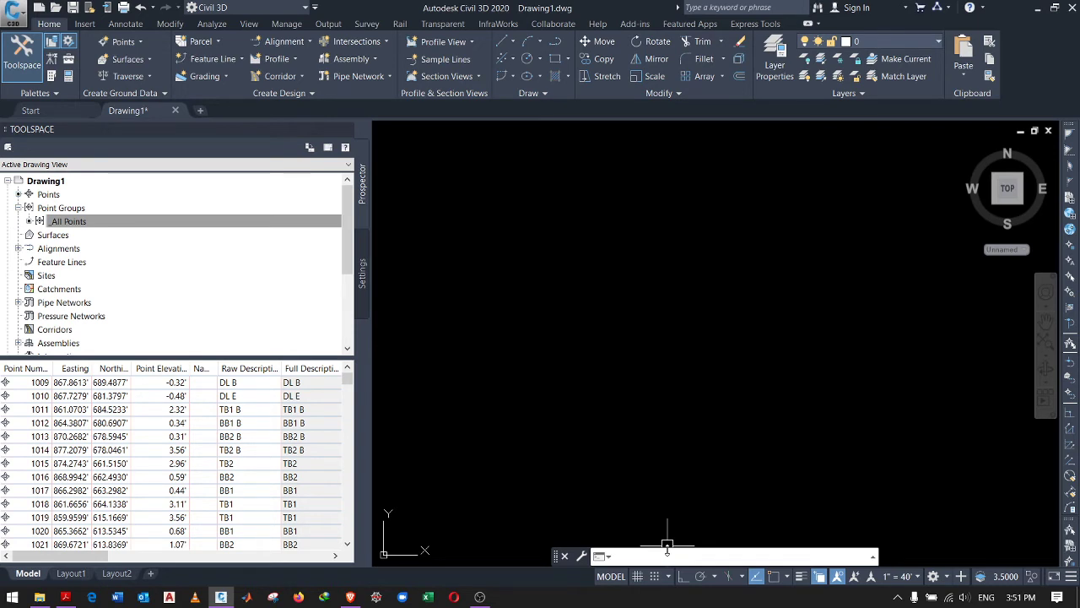
key(Return)
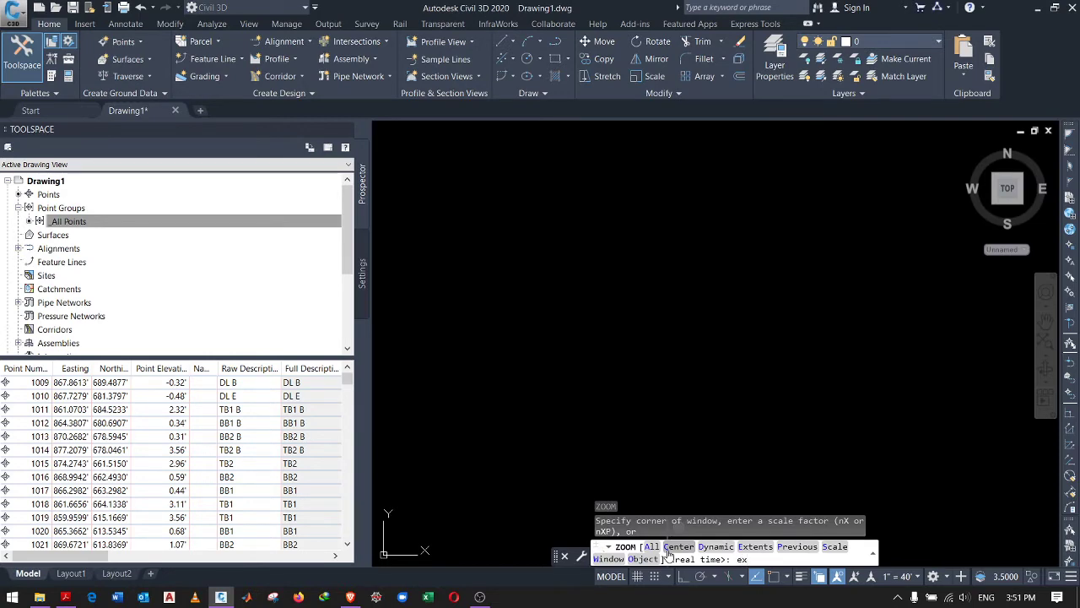
key(Return)
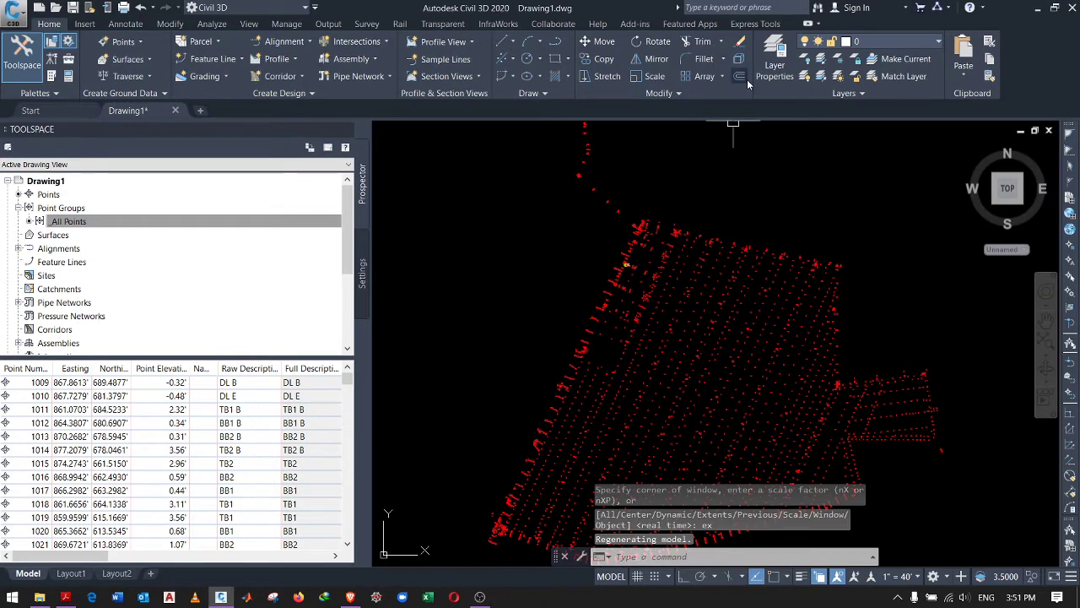
scroll(646, 239, down, 3)
scroll(659, 245, up, 3)
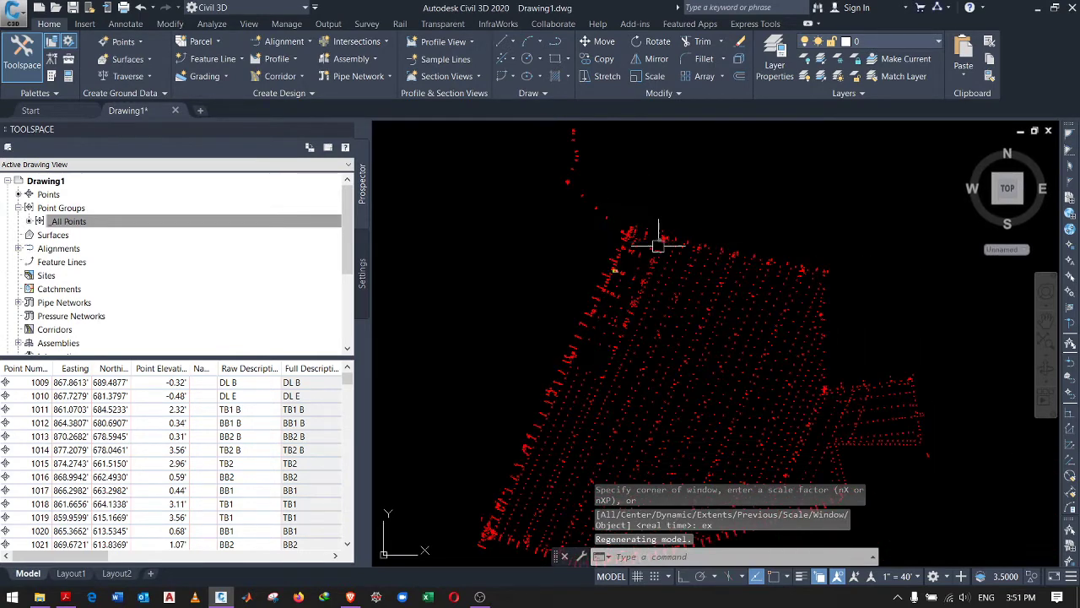
scroll(679, 240, down, 2)
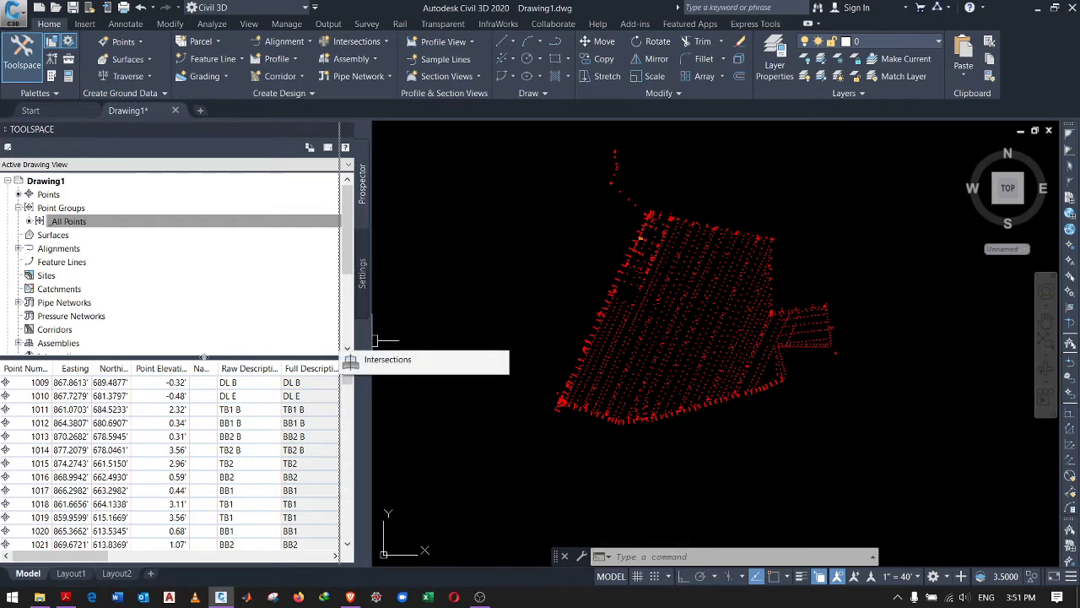
Narrow Toolspace to enlarge the drawing area, leaving the point list wide enough for the Point Elevation column
drag(203, 356, 203, 356)
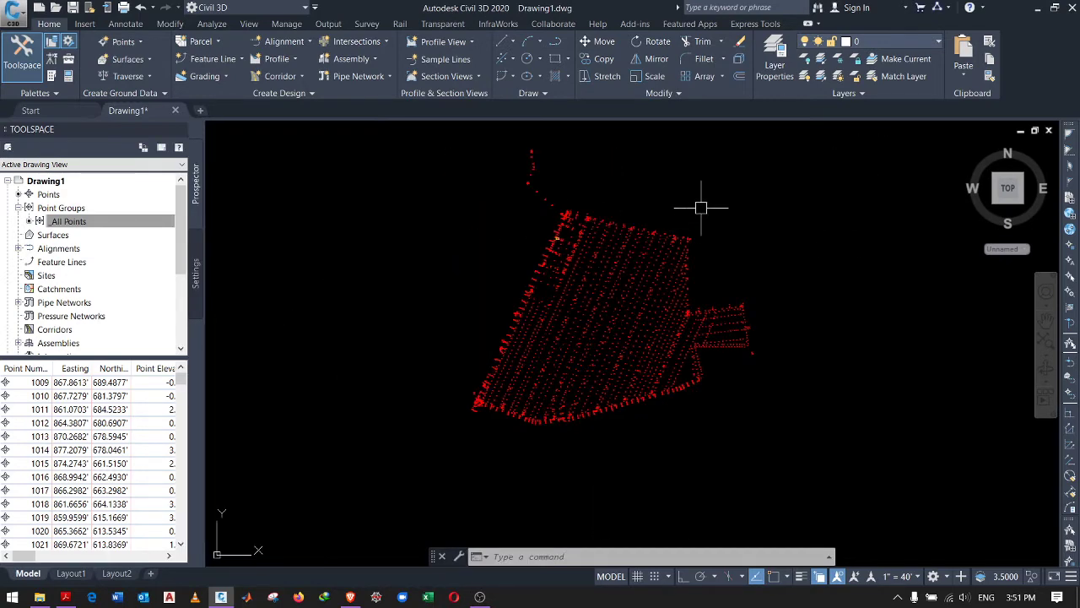
scroll(701, 211, up, 1)
scroll(544, 253, down, 1)
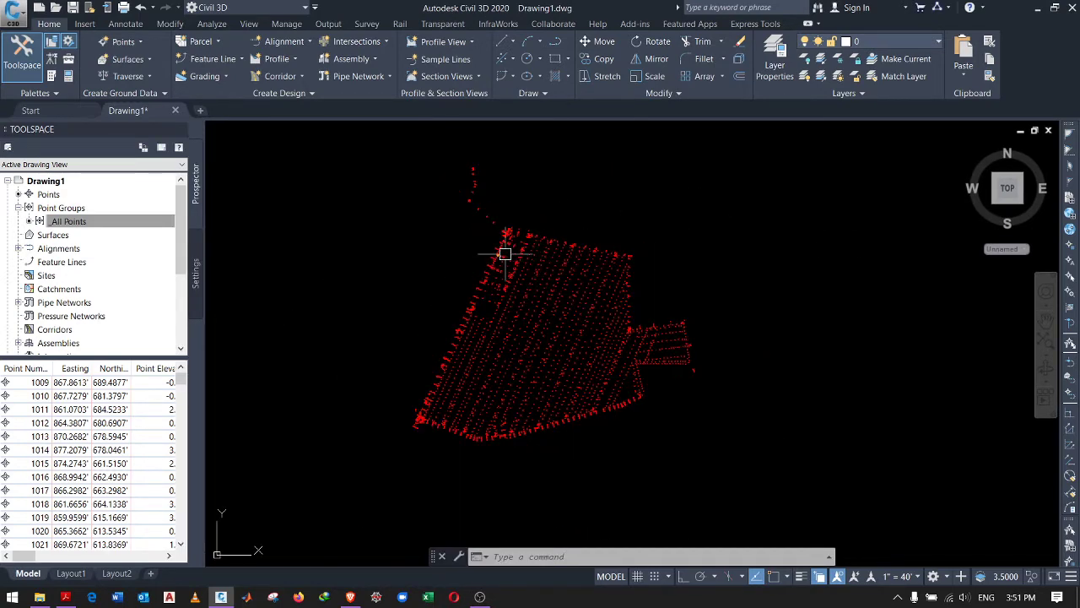
scroll(502, 251, up, 2)
scroll(494, 249, down, 3)
scroll(485, 253, up, 2)
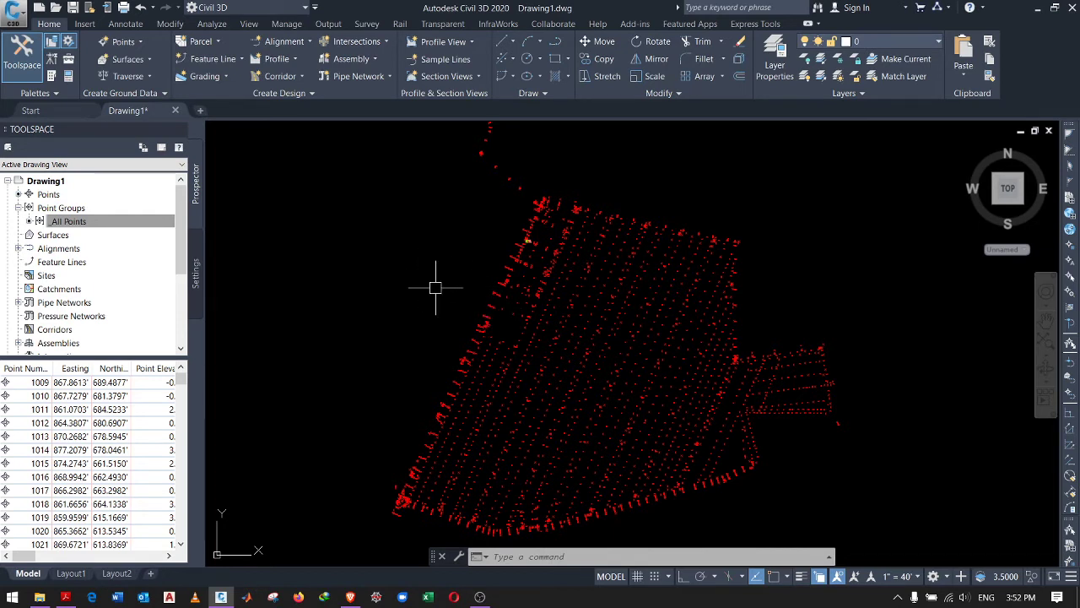
scroll(384, 267, down, 3)
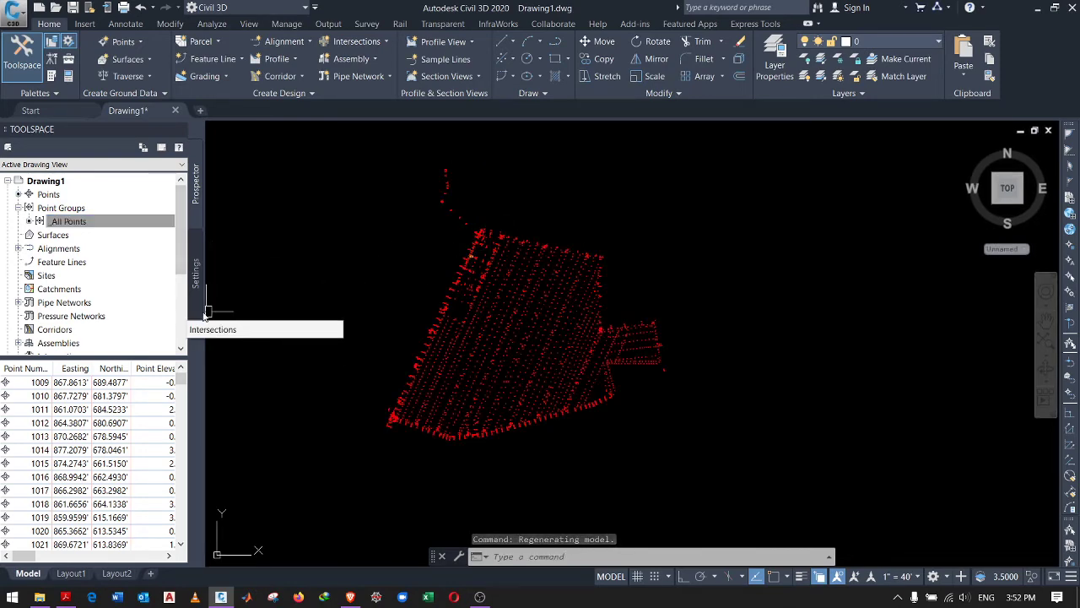
drag(210, 307, 229, 308)
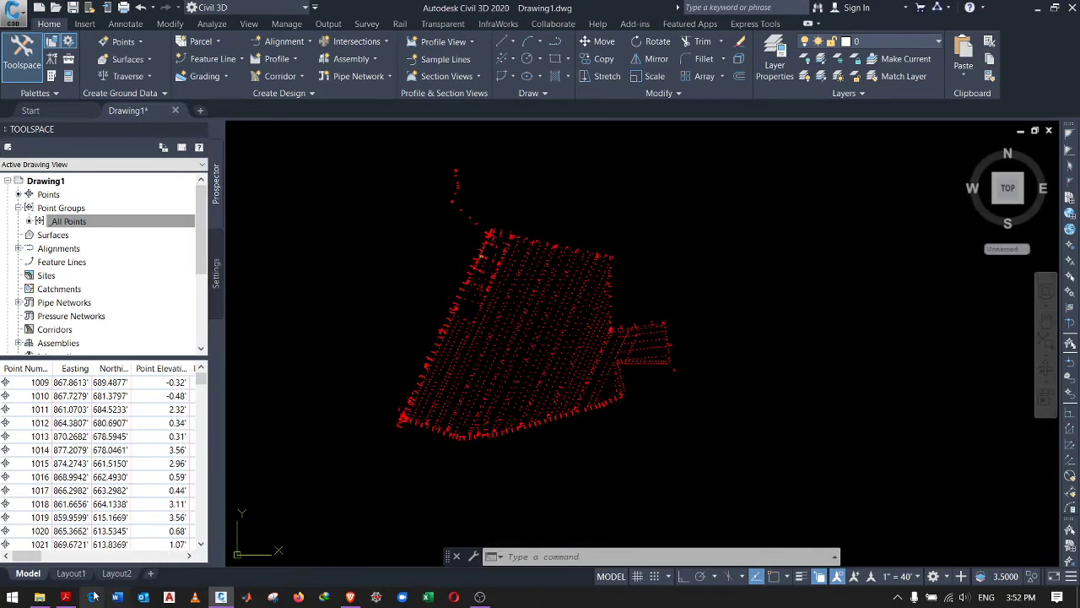
Switch to the Importing Points PDF and read its Description Keys and Creating Point Groups instructions
click(66, 597)
scroll(418, 260, up, 2)
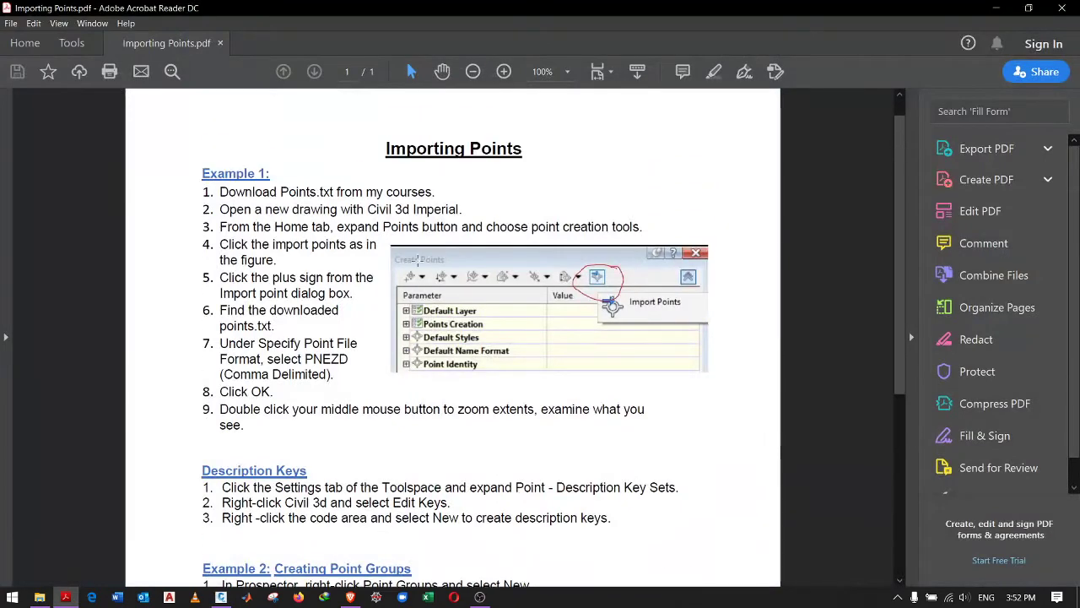
scroll(400, 304, down, 3)
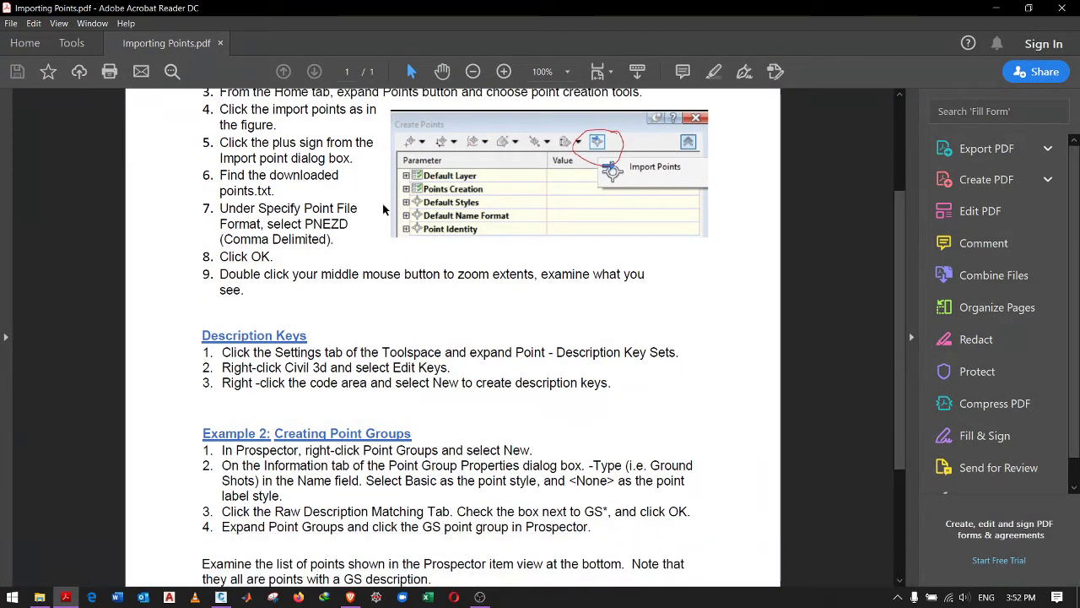
scroll(414, 207, down, 3)
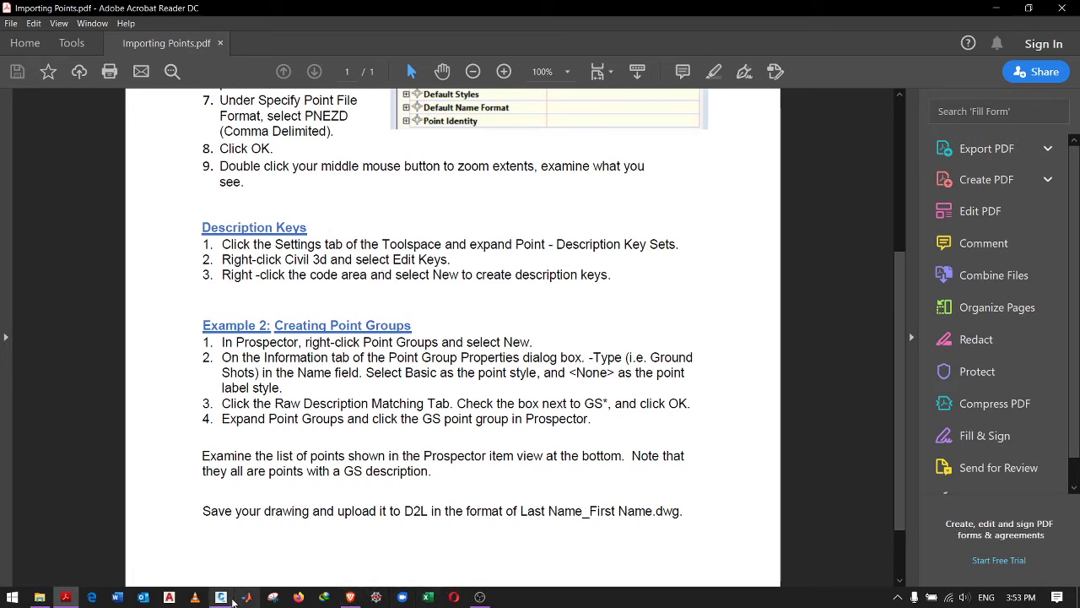
Return to Civil 3D, check the Settings tree, and enlarge the Prospector tree area above the point list
click(222, 596)
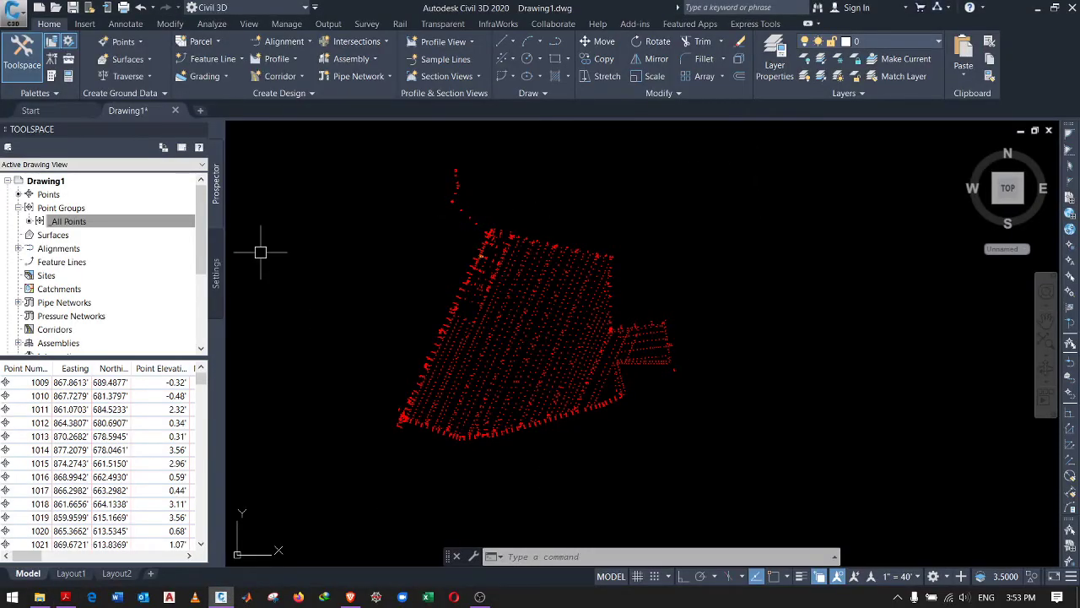
click(217, 269)
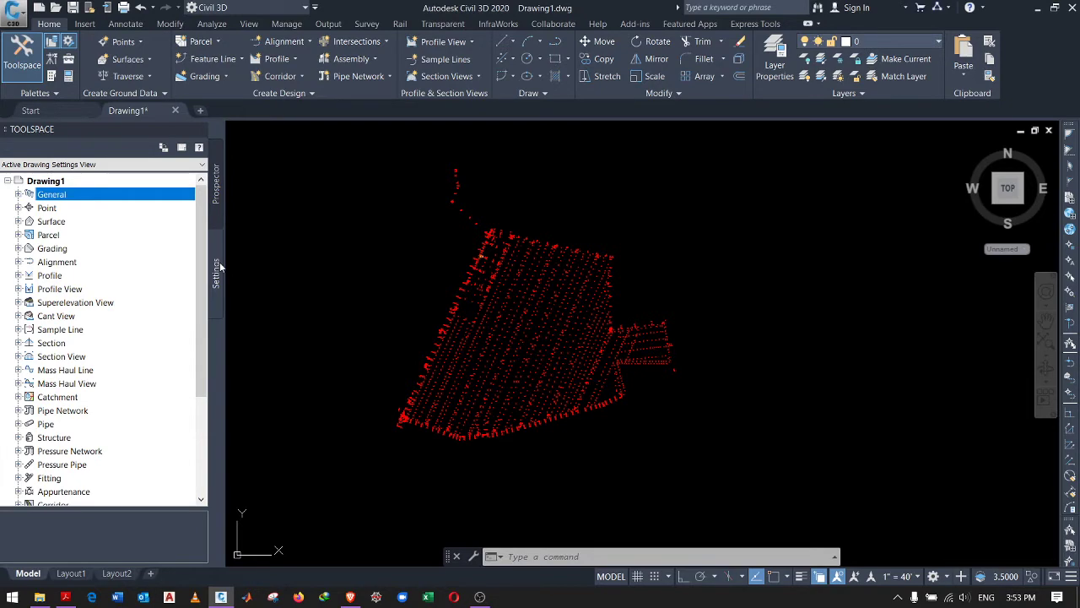
click(217, 195)
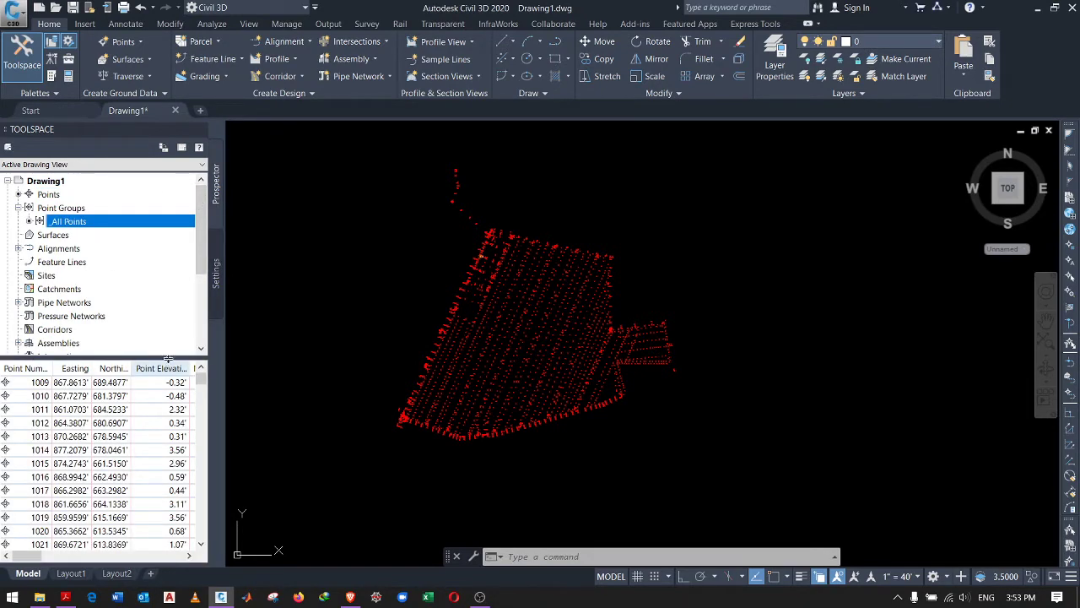
drag(169, 359, 169, 398)
scroll(123, 280, down, 2)
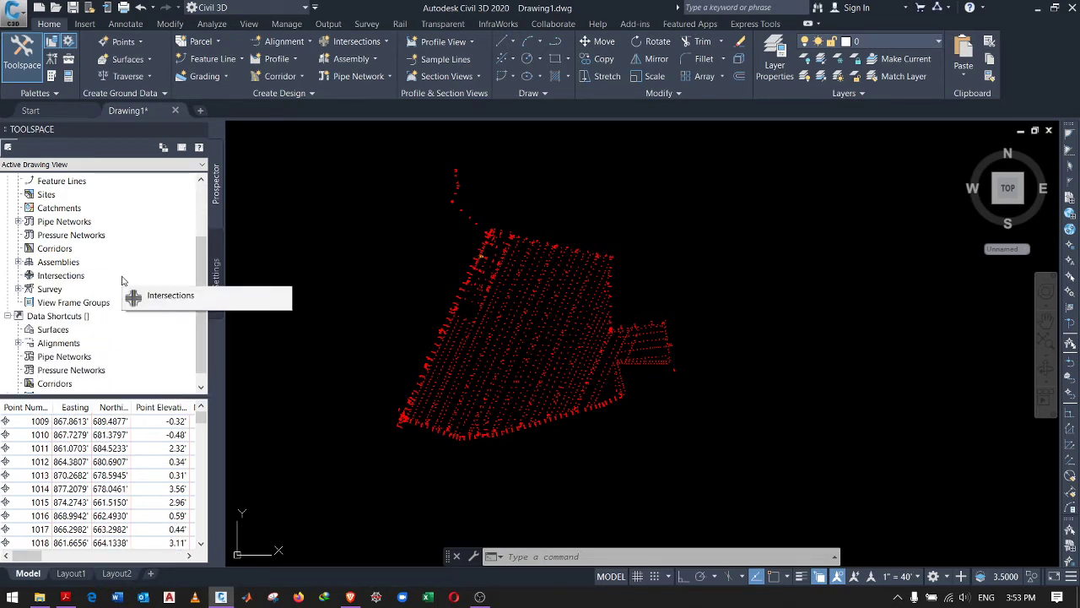
Open Points.txt from the Class 1 folder in Notepad and maximize its window
click(39, 597)
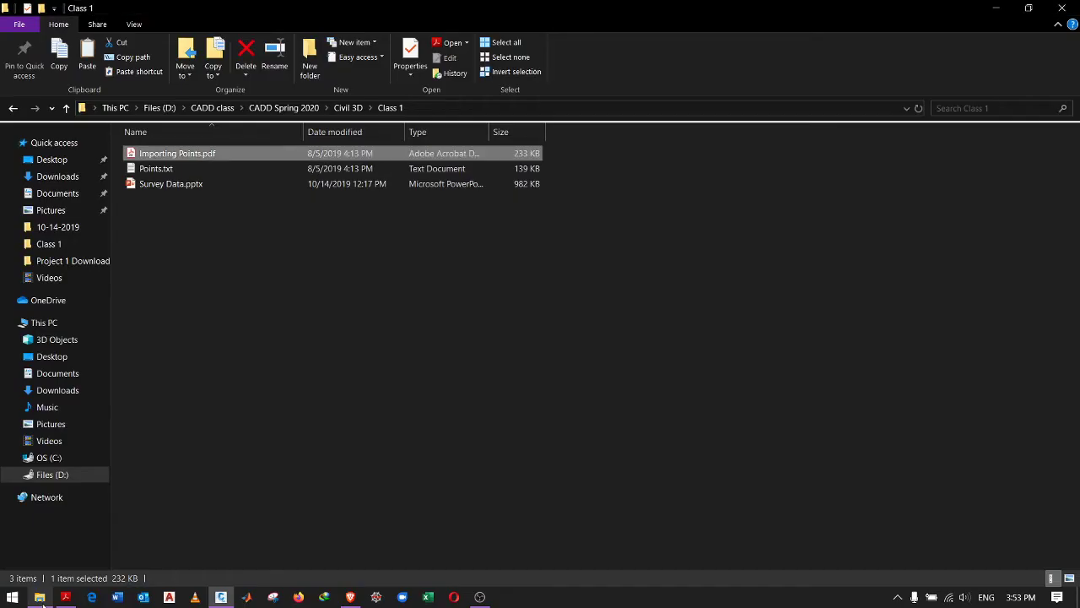
double_click(212, 171)
scroll(299, 329, down, 5)
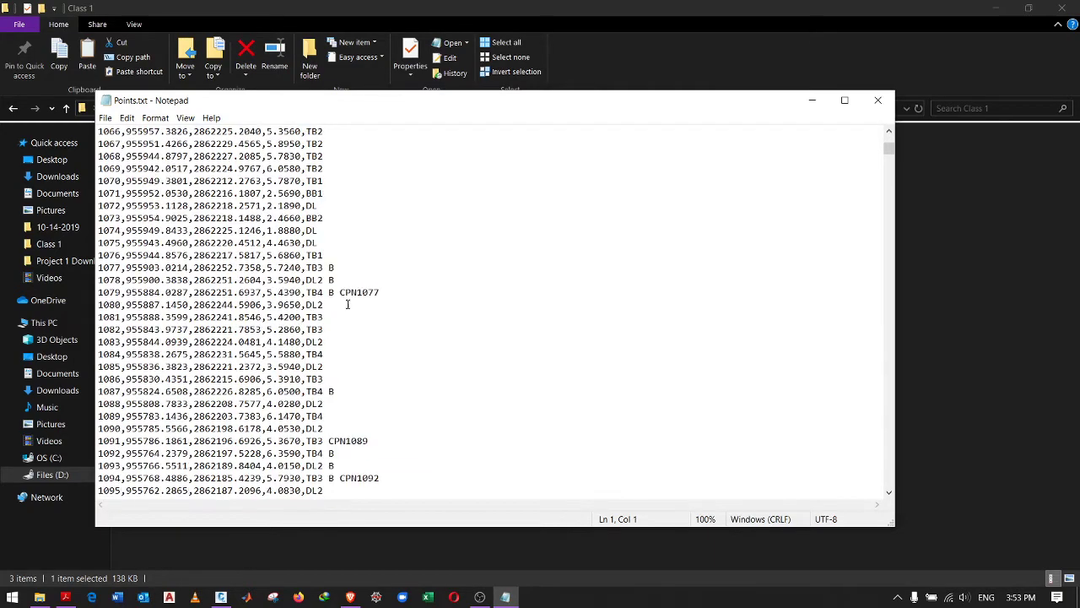
click(844, 99)
Examine the point rows and description codes throughout Points.txt, then minimize the file
scroll(442, 100, down, 12)
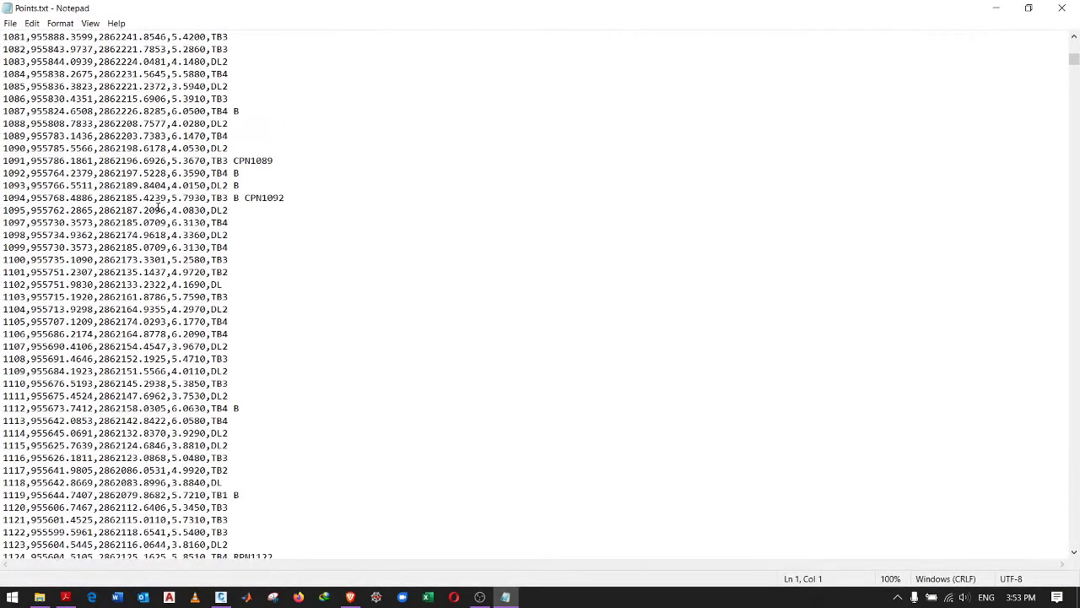
scroll(296, 152, up, 10)
scroll(157, 206, down, 7)
scroll(157, 206, down, 20)
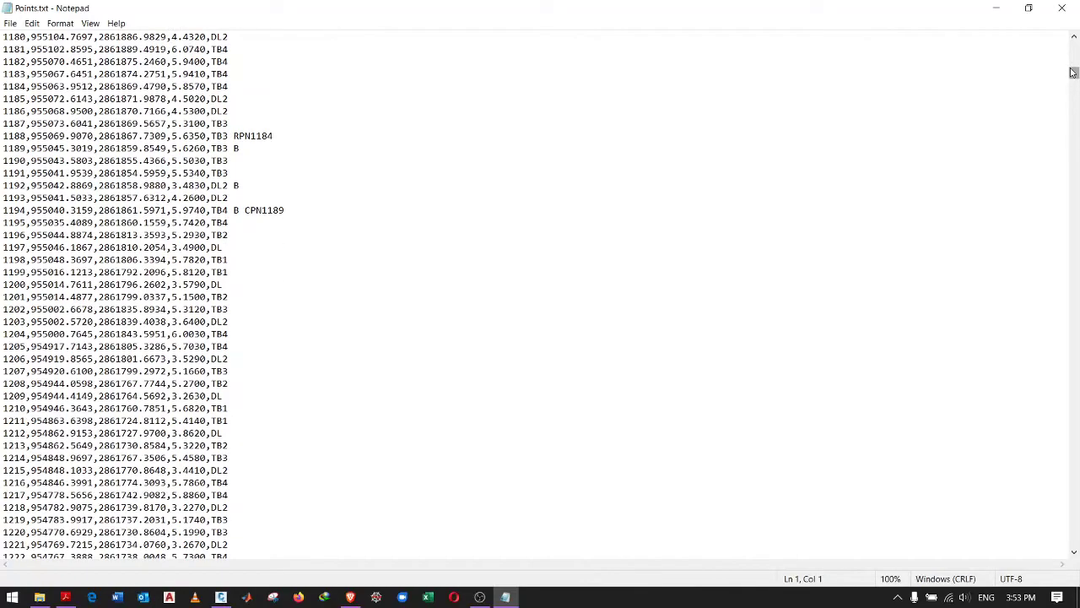
drag(1074, 73, 1074, 279)
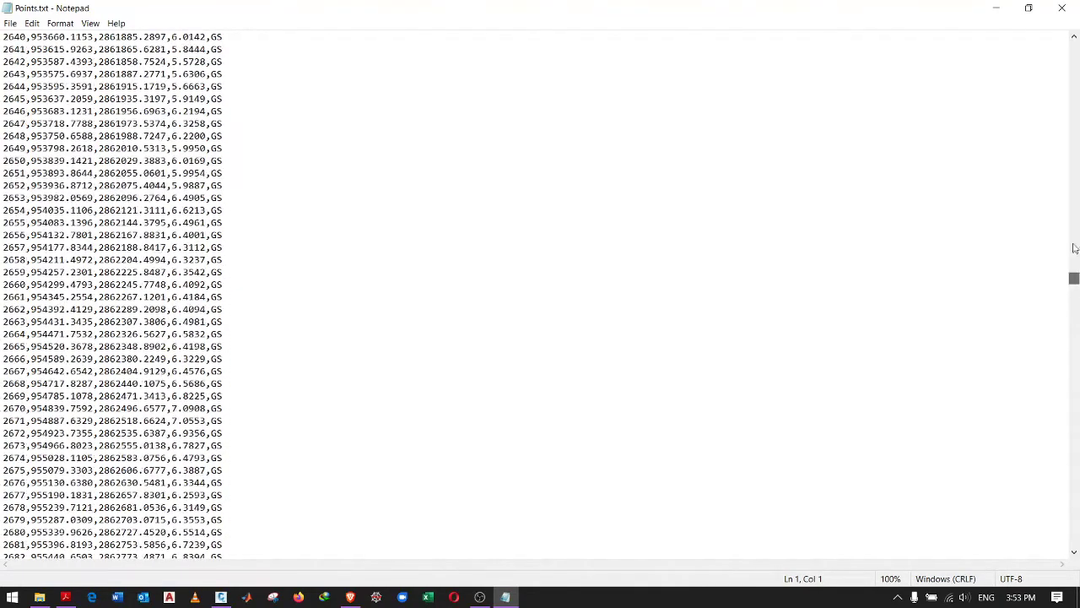
scroll(684, 216, up, 20)
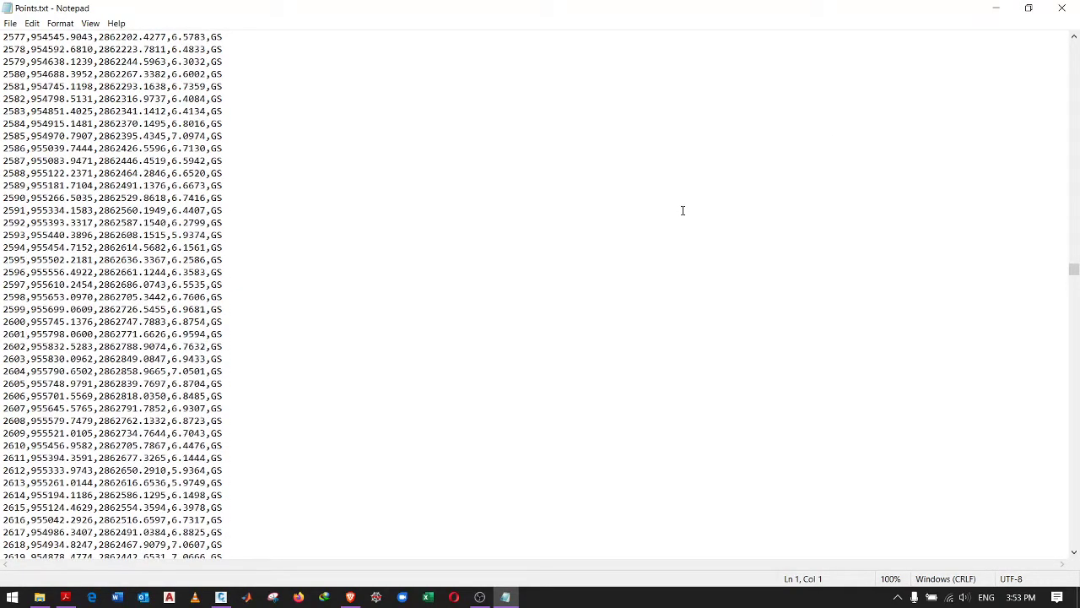
scroll(410, 172, up, 15)
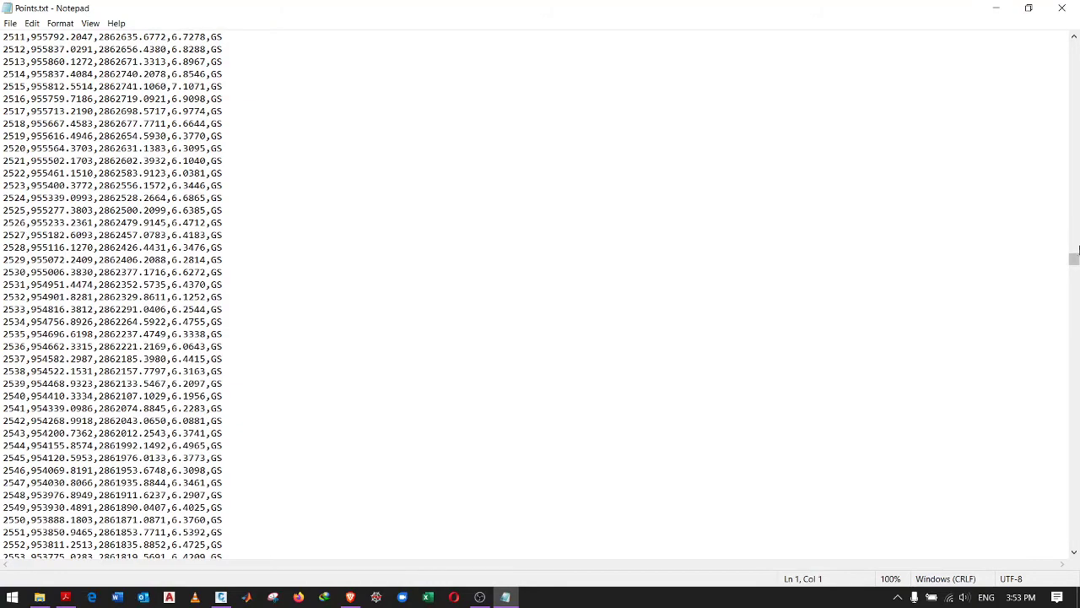
drag(1074, 267, 1073, 53)
scroll(918, 165, down, 20)
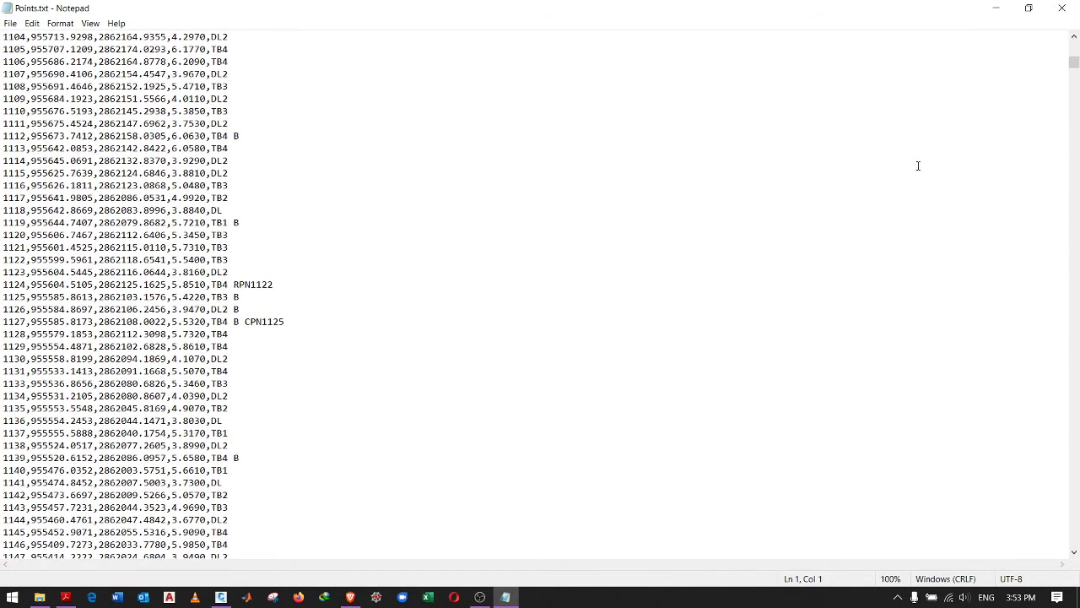
scroll(918, 165, down, 5)
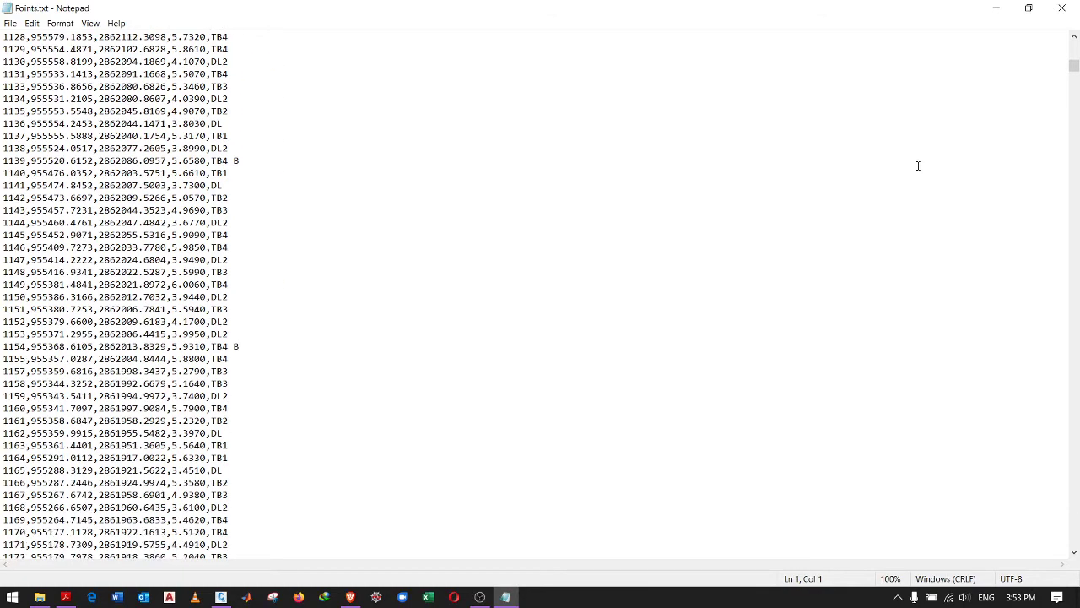
click(994, 9)
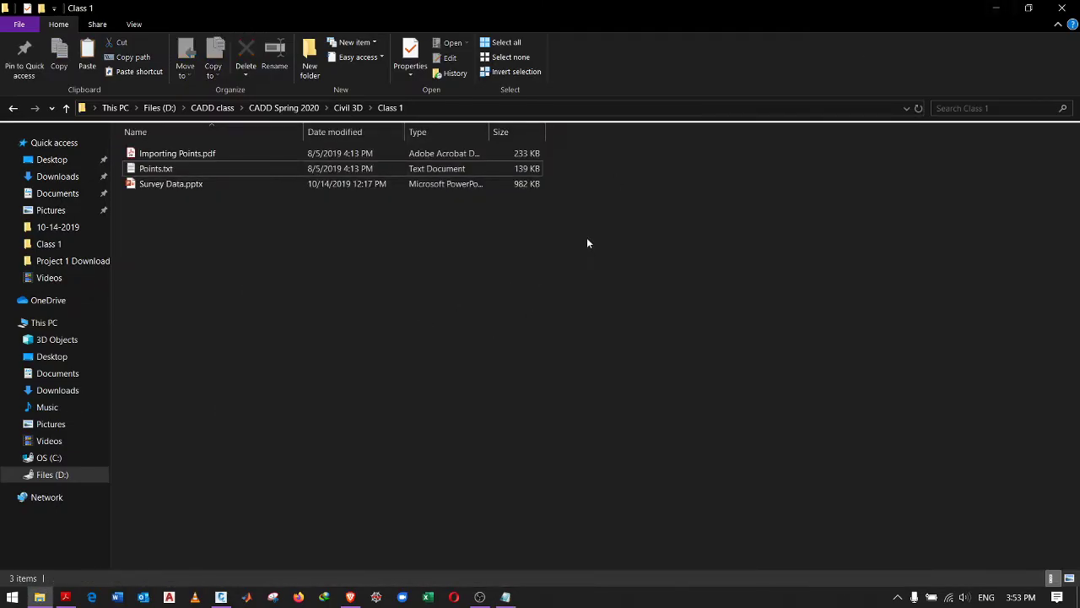
Return to Civil 3D, view Toolspace's Settings and Prospector trees, and hide and redisplay Toolspace
click(221, 597)
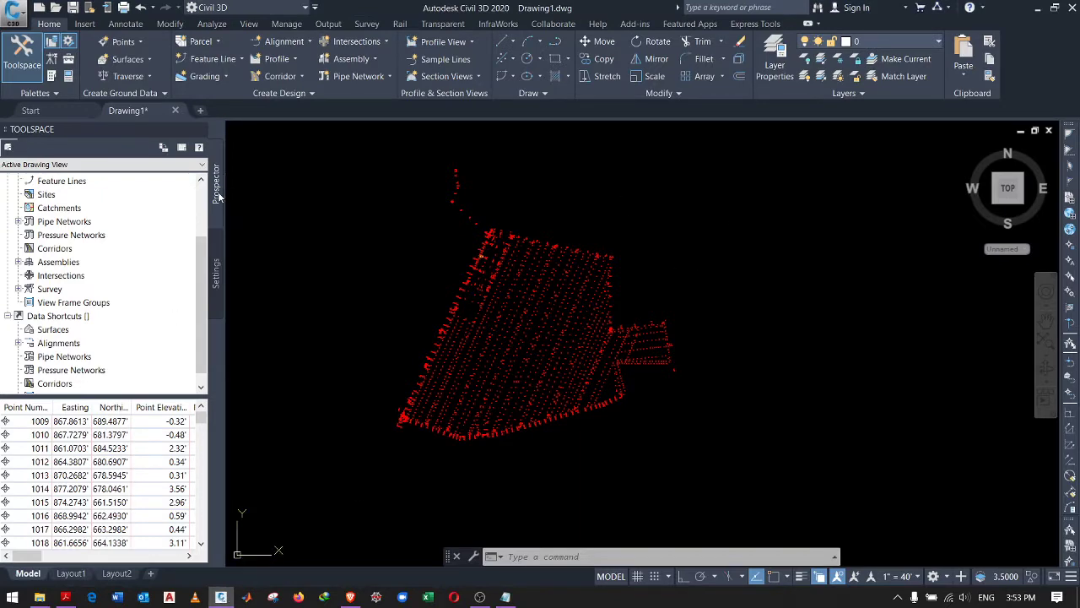
click(218, 274)
click(216, 202)
click(23, 63)
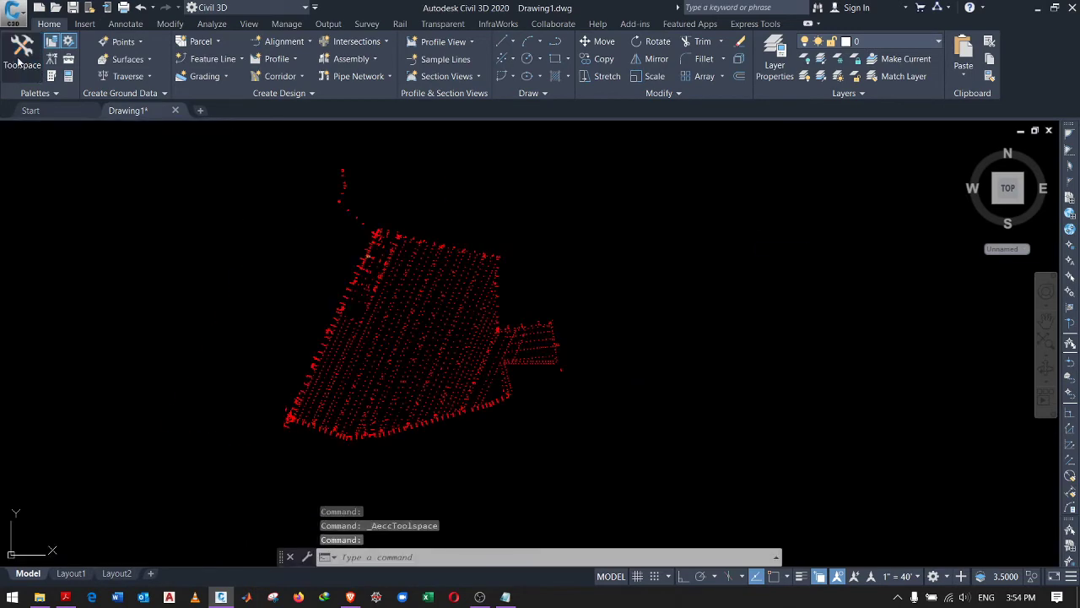
click(23, 59)
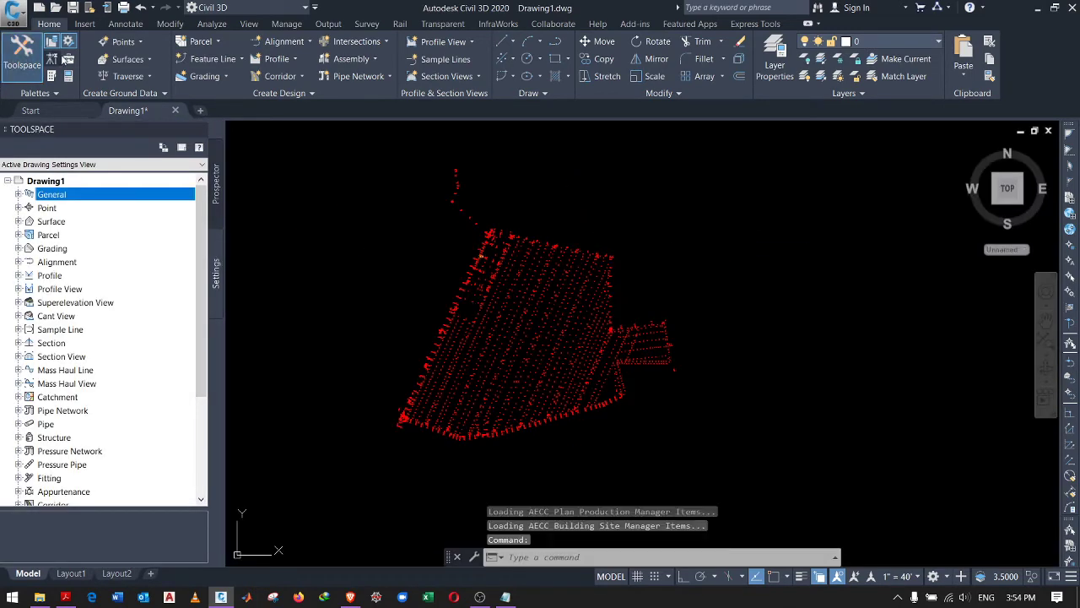
Toggle the Prospector, Settings, Survey and Toolbox tabs of Toolspace, leaving only Prospector and Settings displayed
click(54, 42)
click(56, 45)
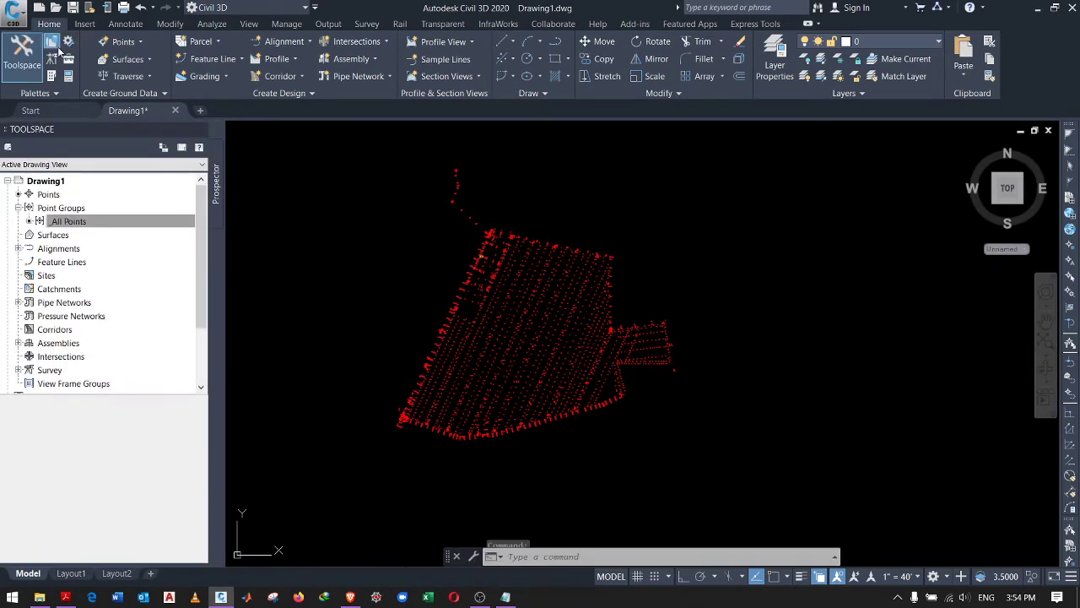
click(67, 45)
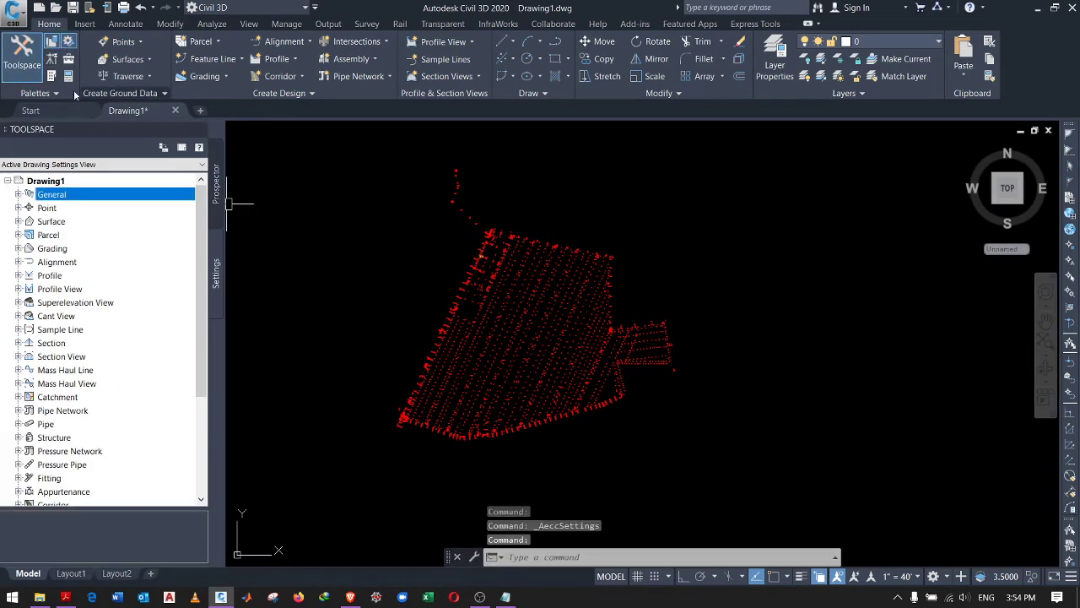
click(68, 60)
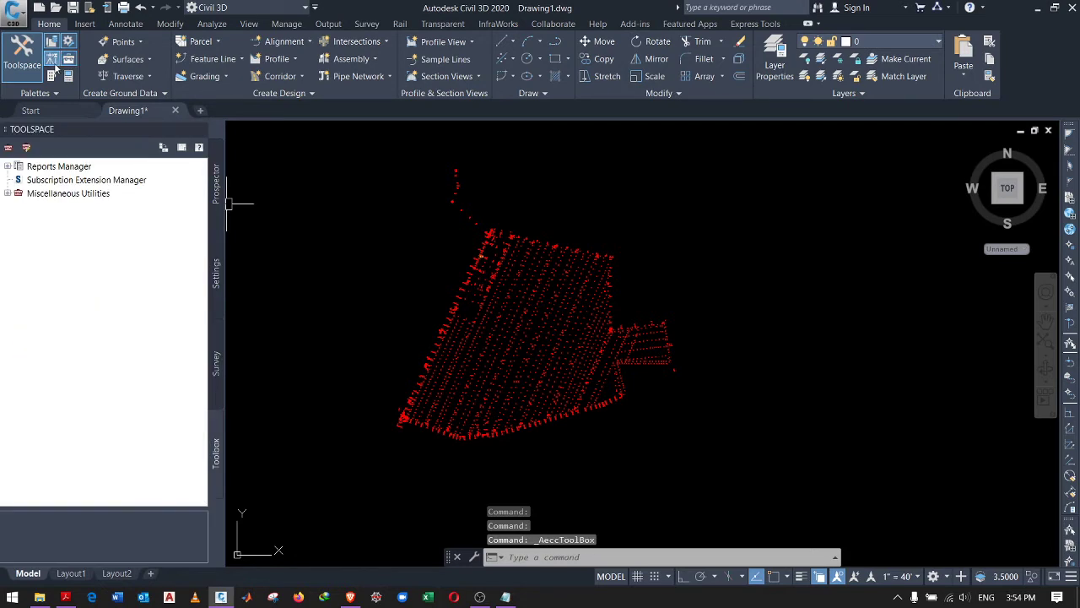
click(54, 62)
click(69, 60)
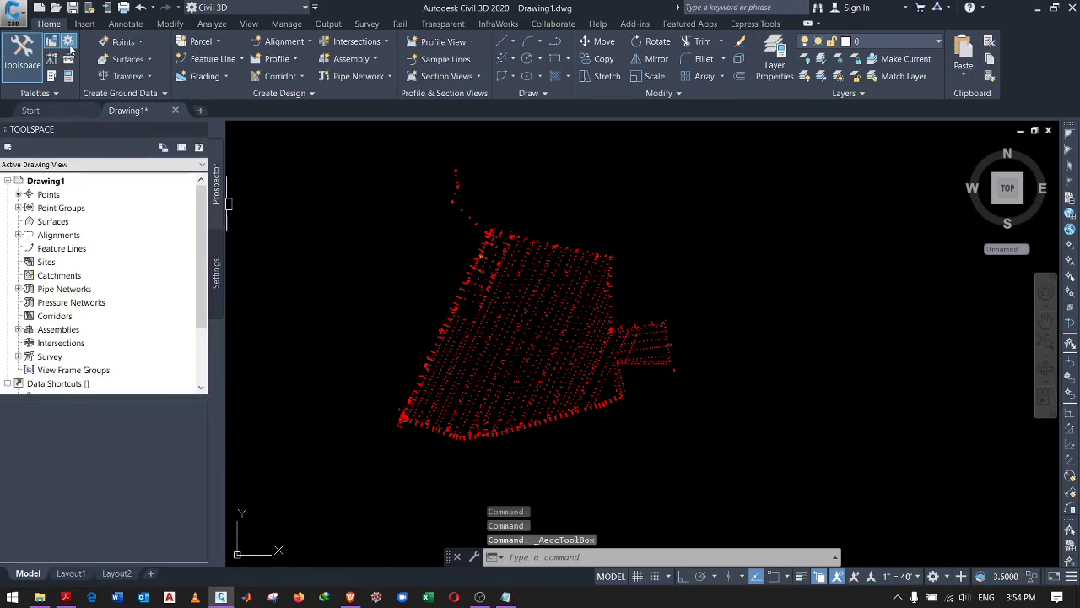
Open the Civil 3D description key set from the drawing's Point settings for key editing
click(218, 278)
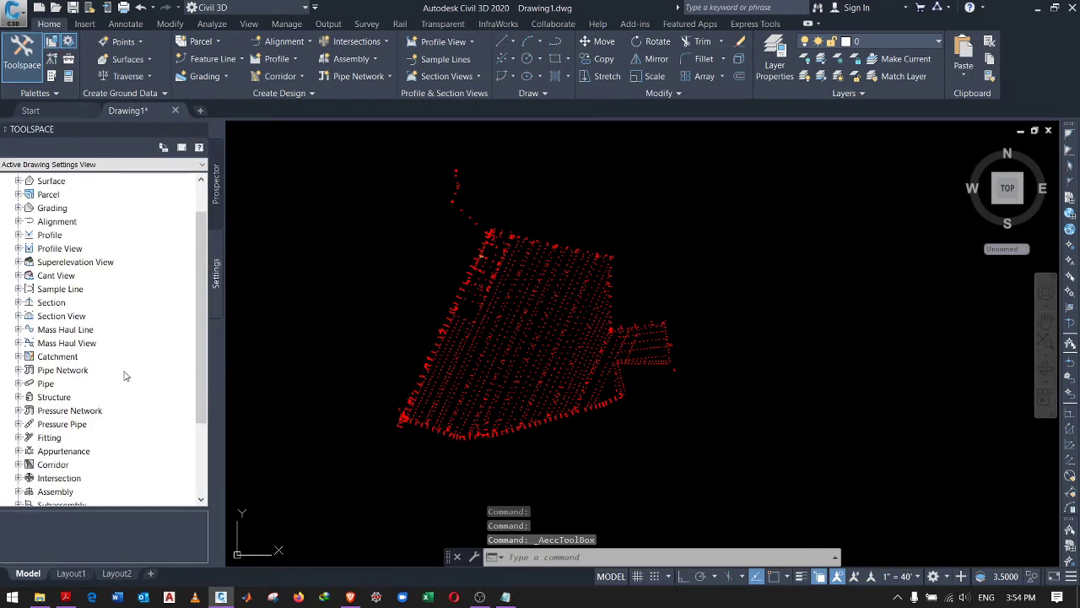
click(18, 208)
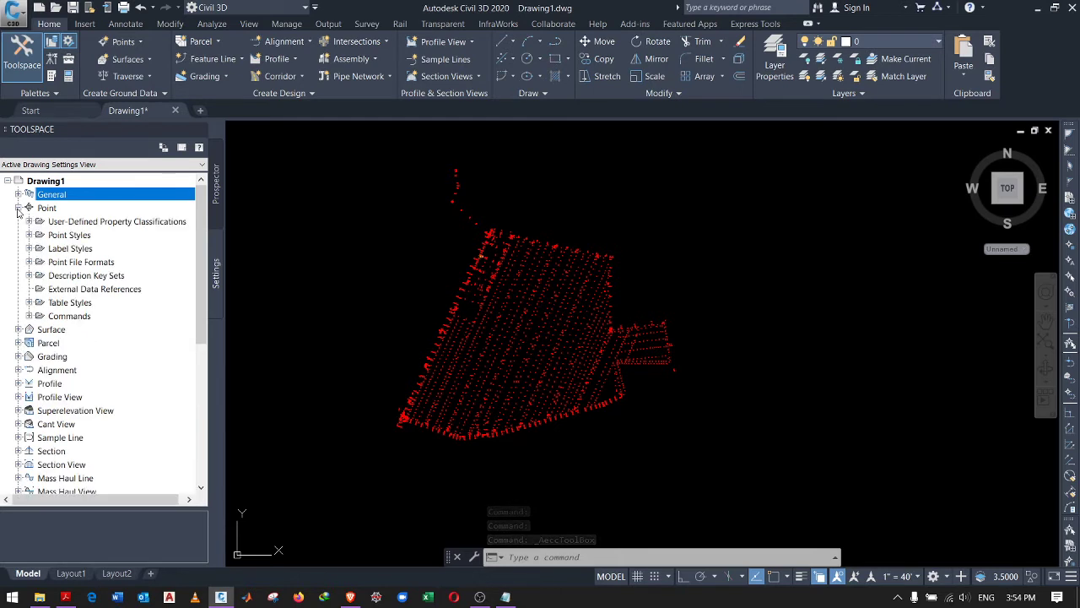
click(30, 276)
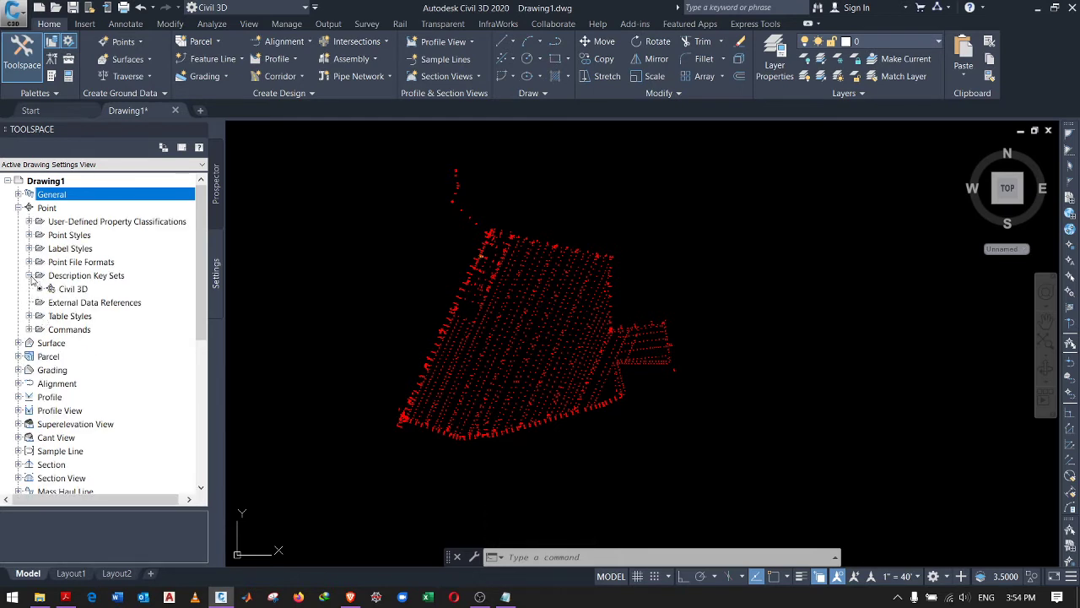
click(76, 289)
right_click(80, 292)
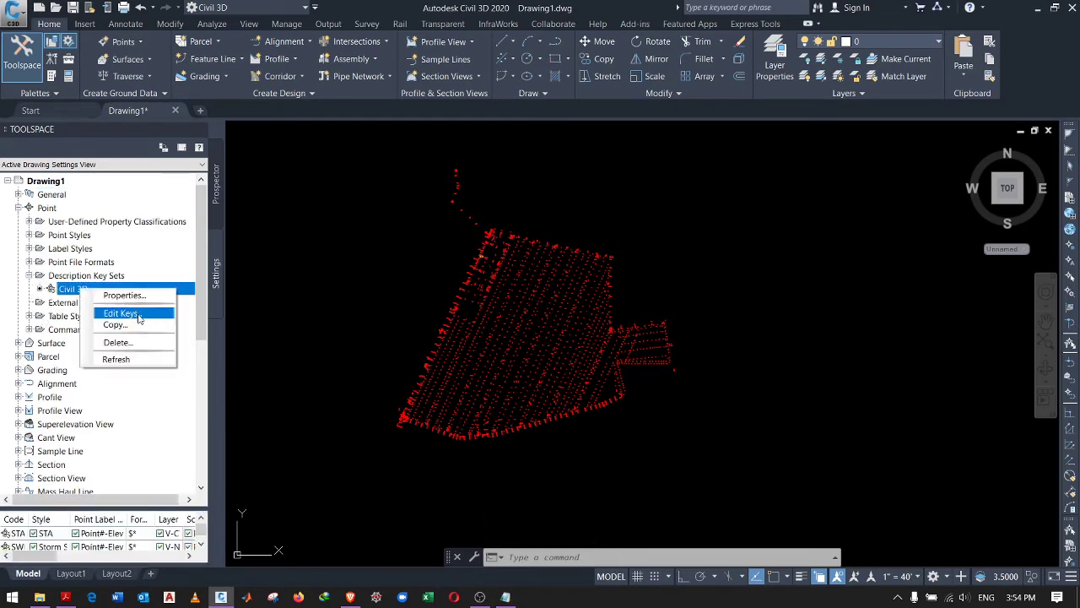
click(137, 314)
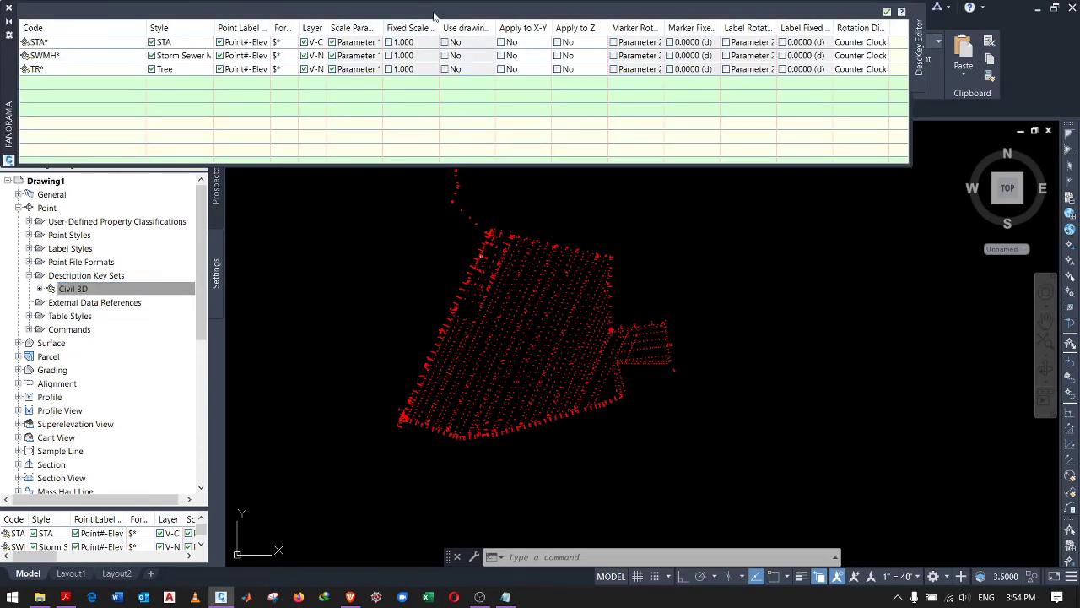
Add a description key with the code GS* to the Civil 3D key set and apply the edit
mouse_move(91, 67)
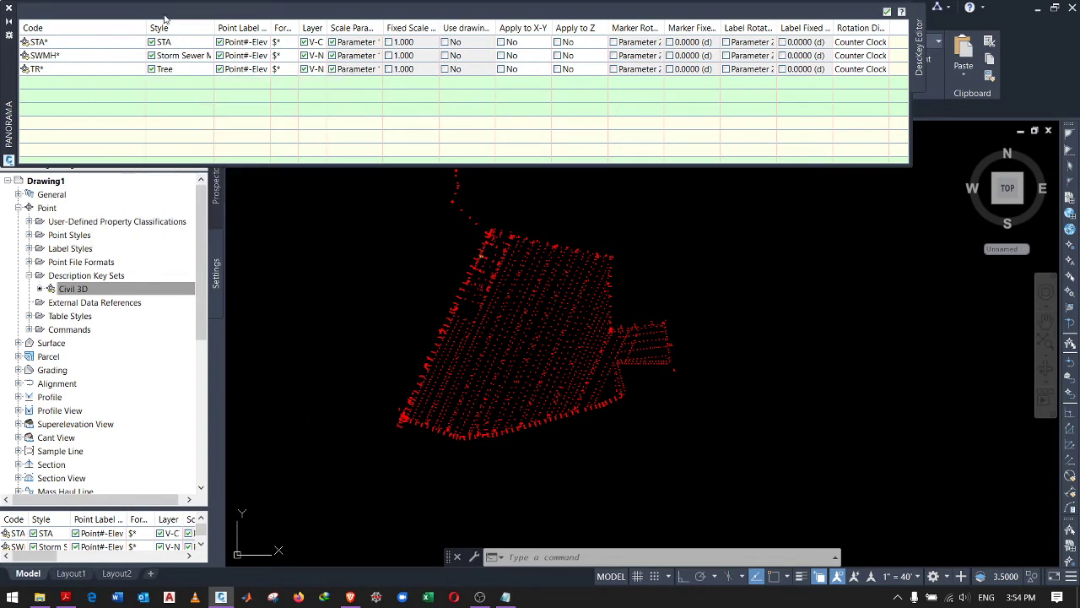
click(83, 70)
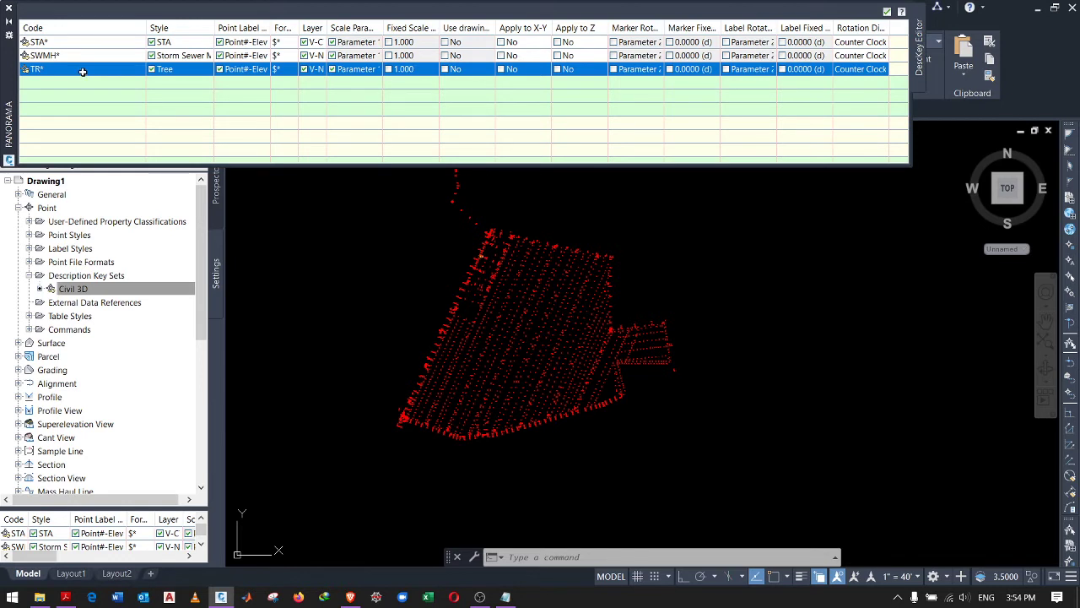
right_click(85, 73)
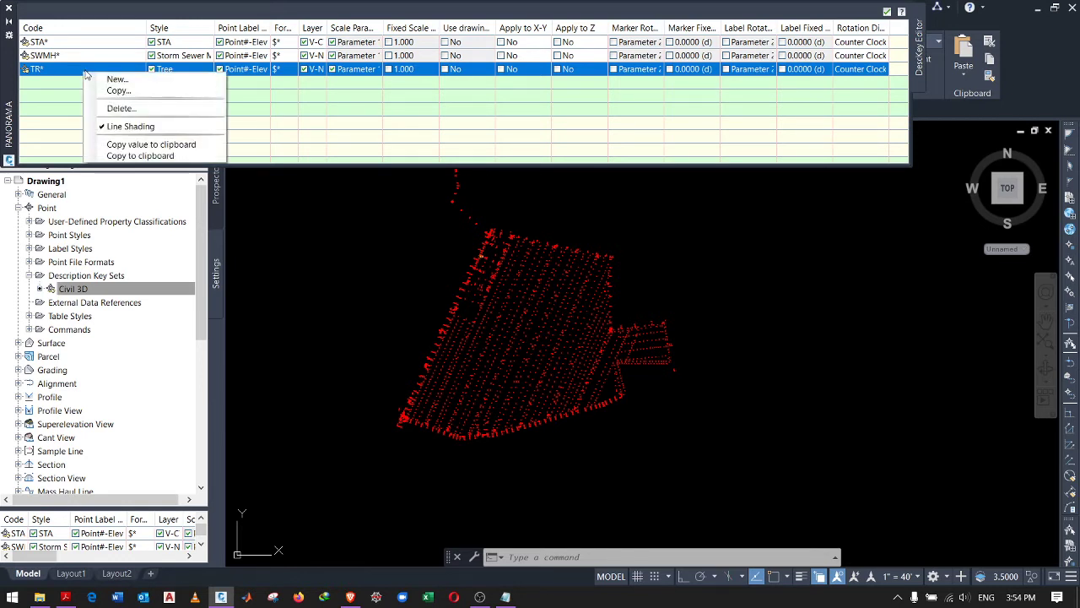
click(154, 80)
click(113, 83)
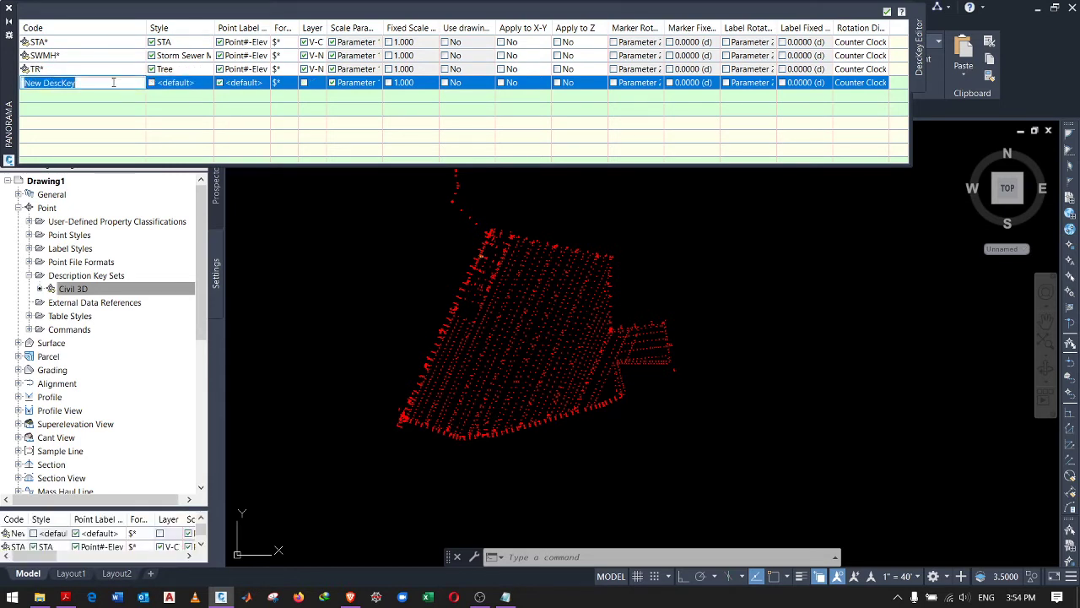
text(GS*)
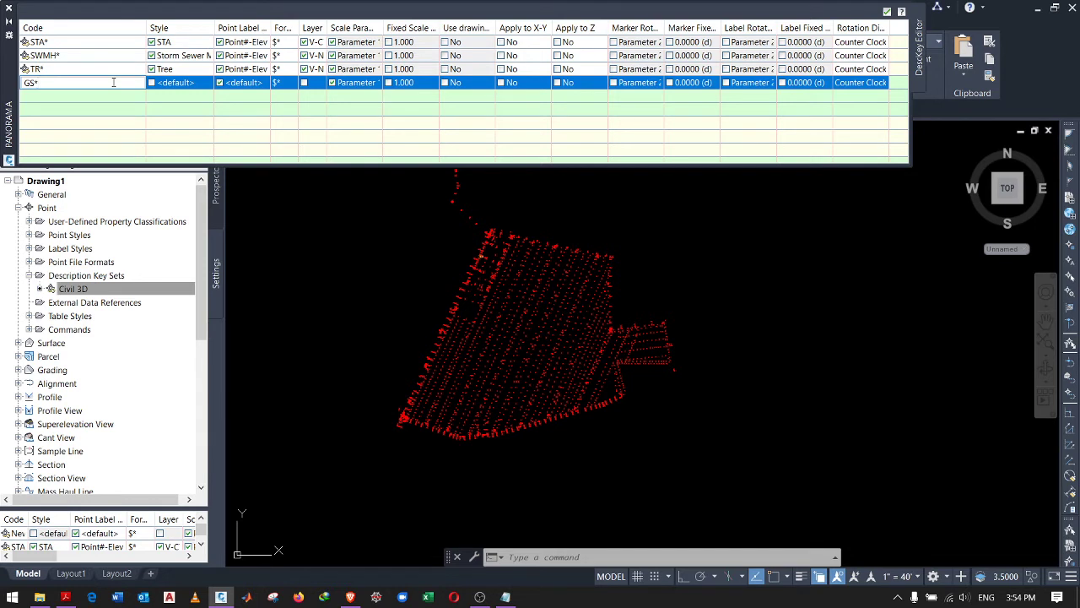
key(Return)
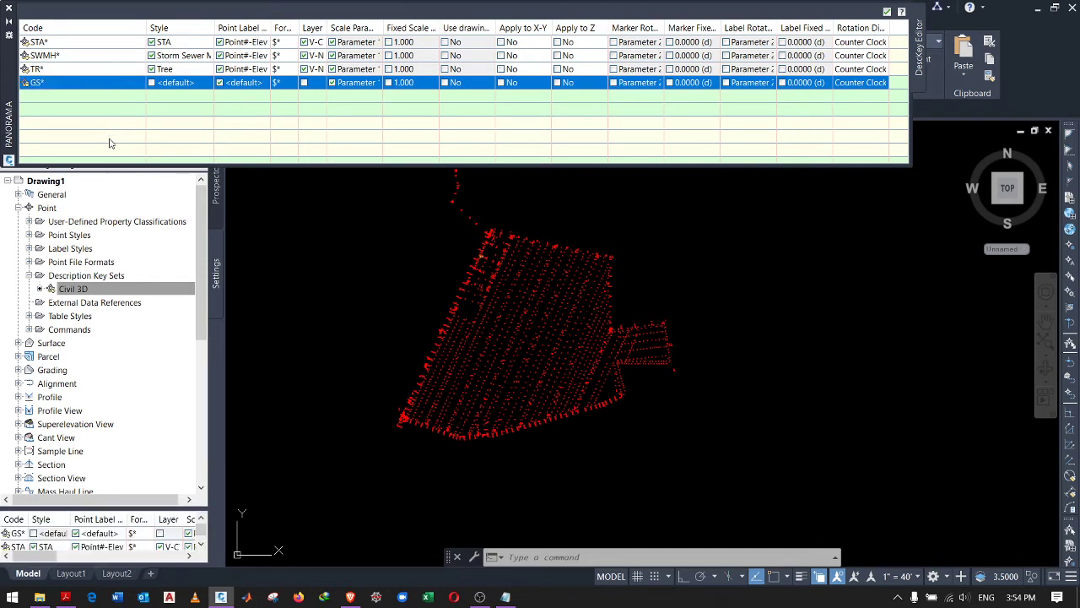
click(73, 112)
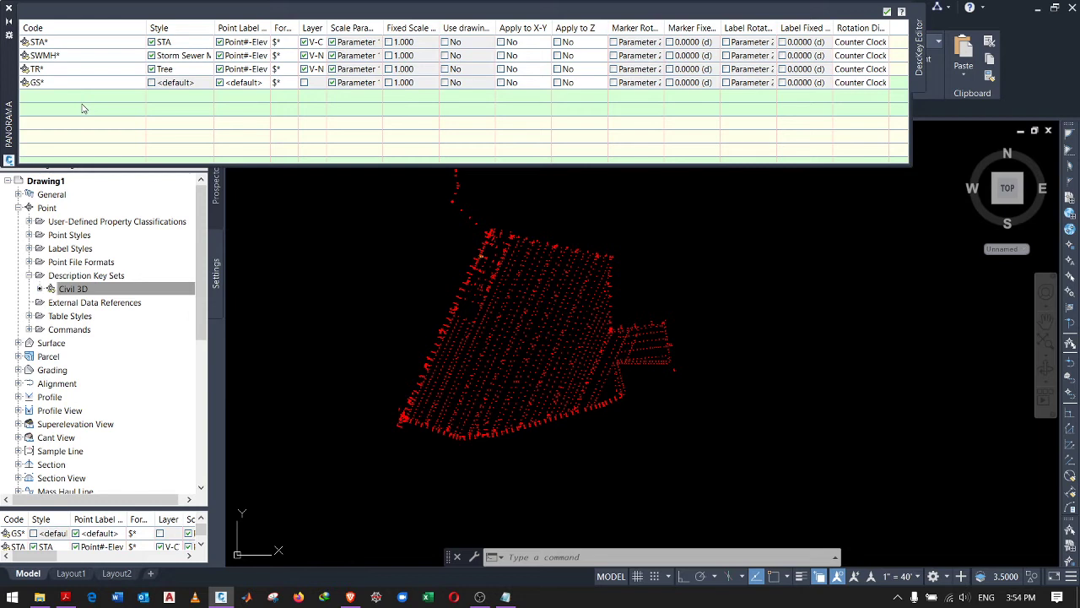
click(50, 84)
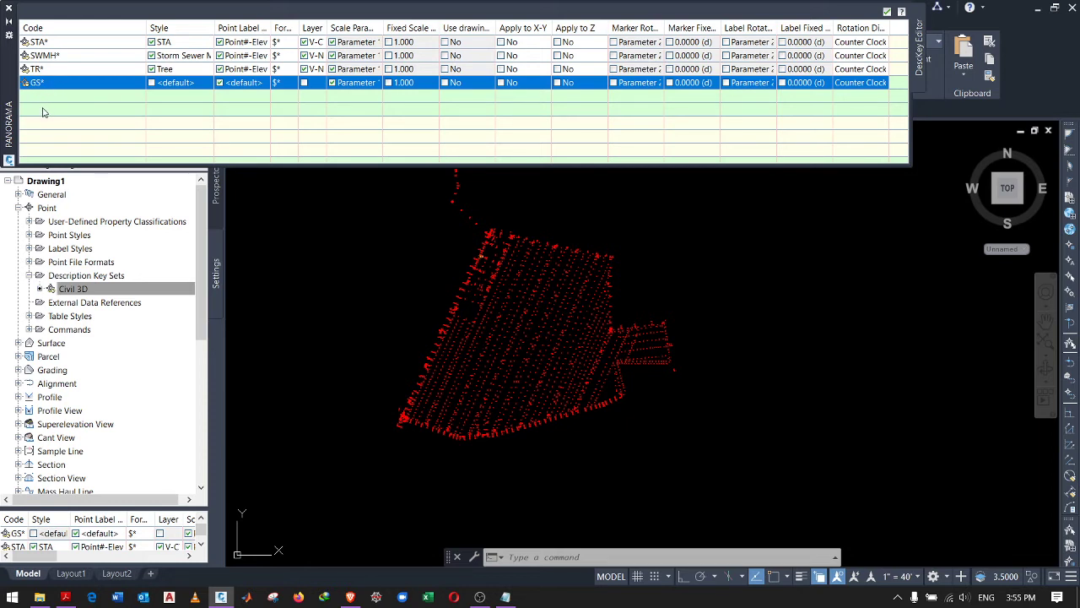
click(43, 110)
click(45, 86)
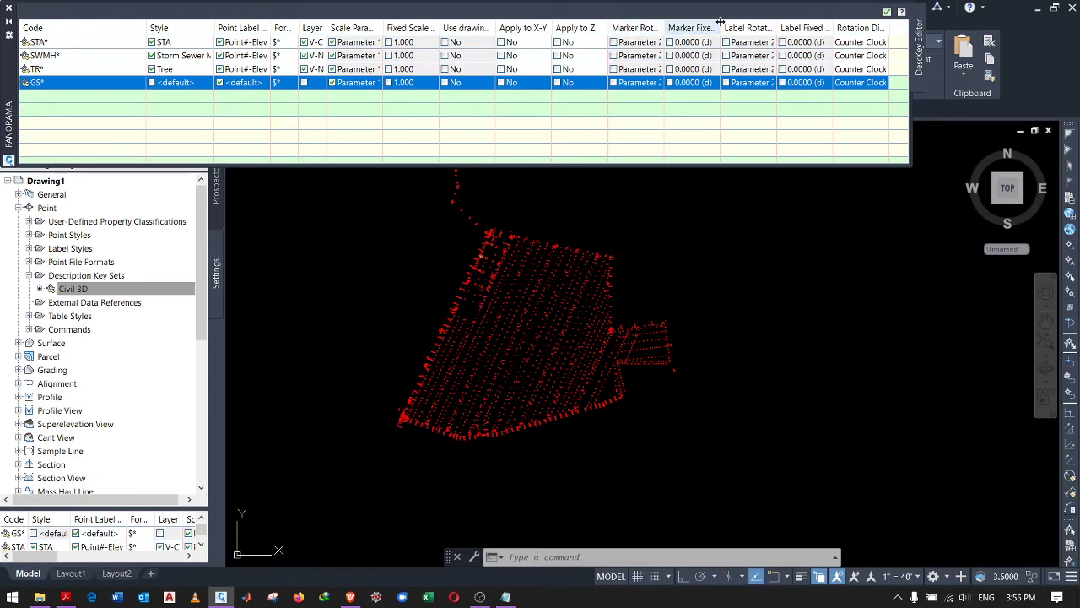
click(887, 13)
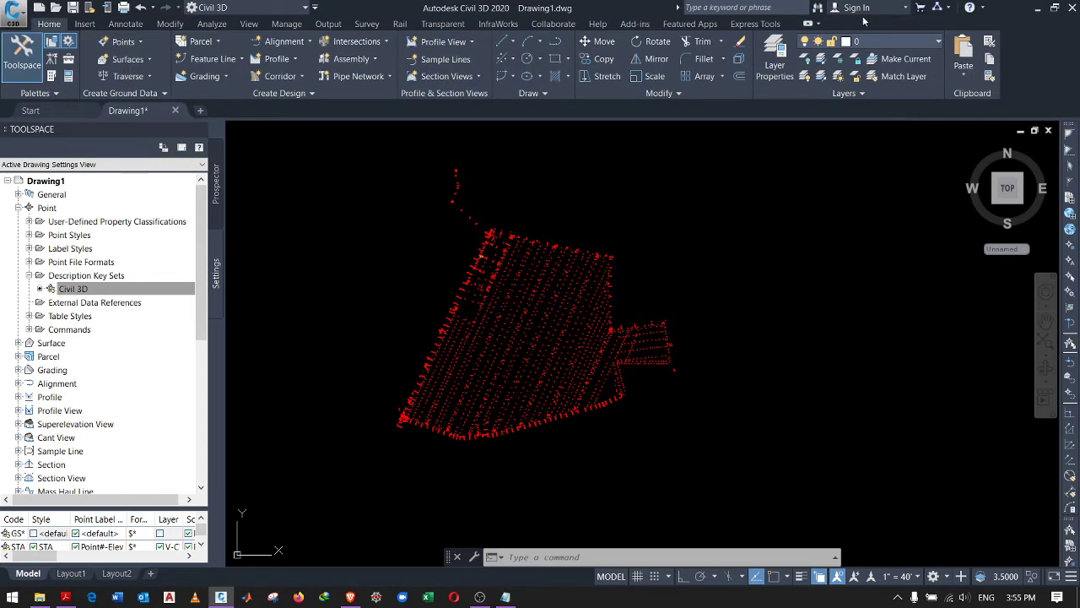
View the Civil 3D key set's properties, reopen its keys to review the listed codes, and close the key editor
right_click(167, 287)
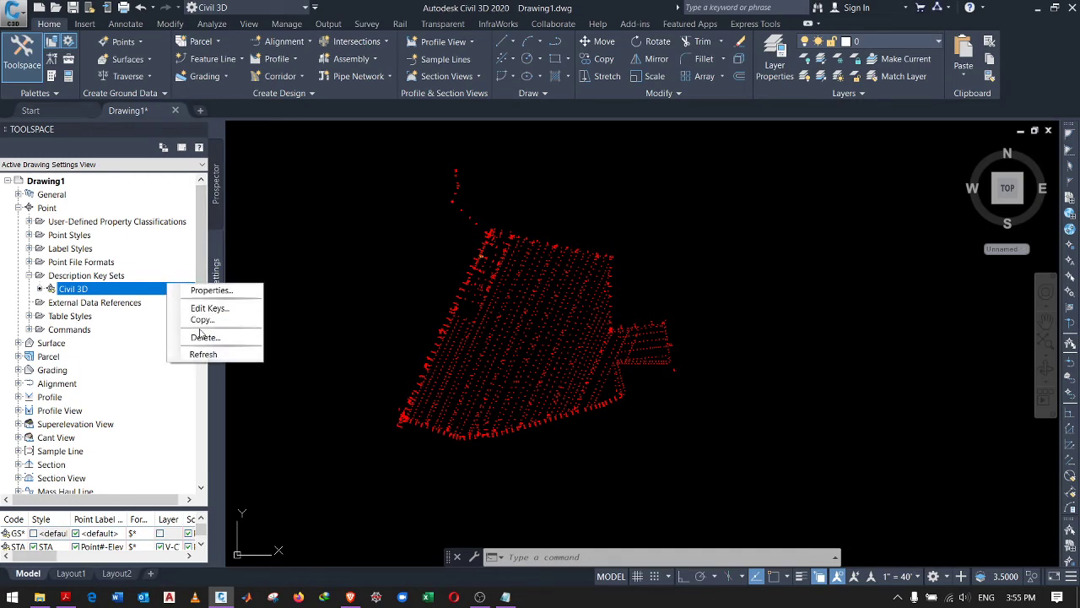
click(210, 291)
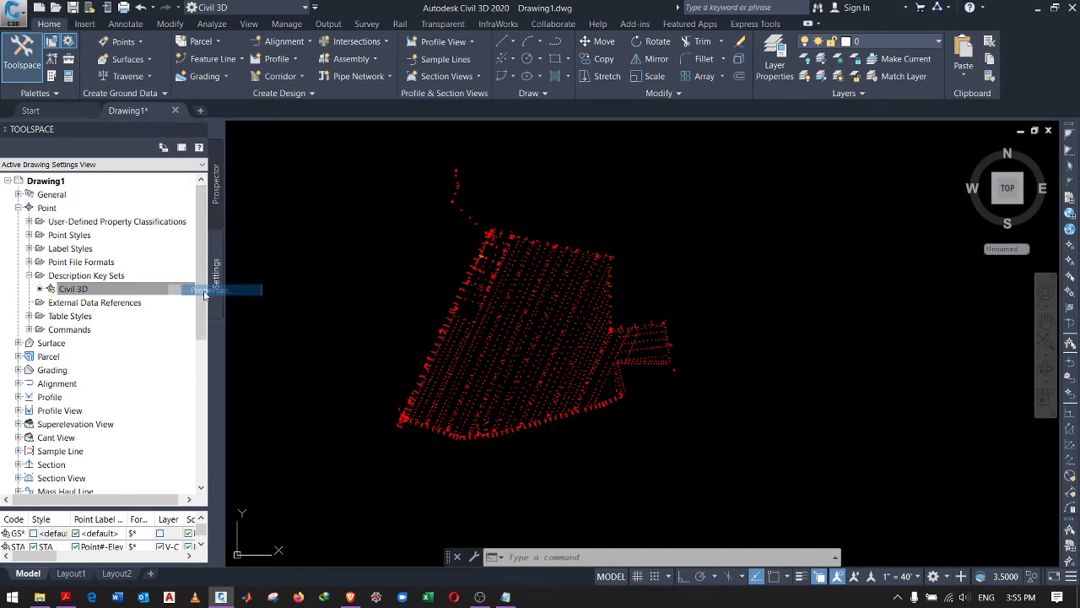
click(746, 140)
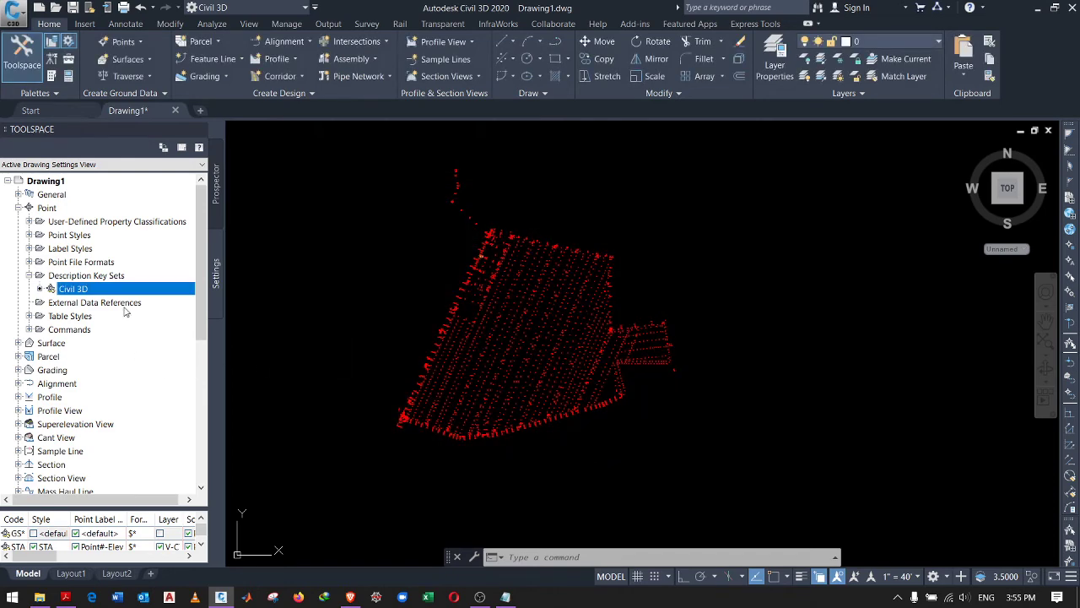
right_click(130, 288)
click(160, 314)
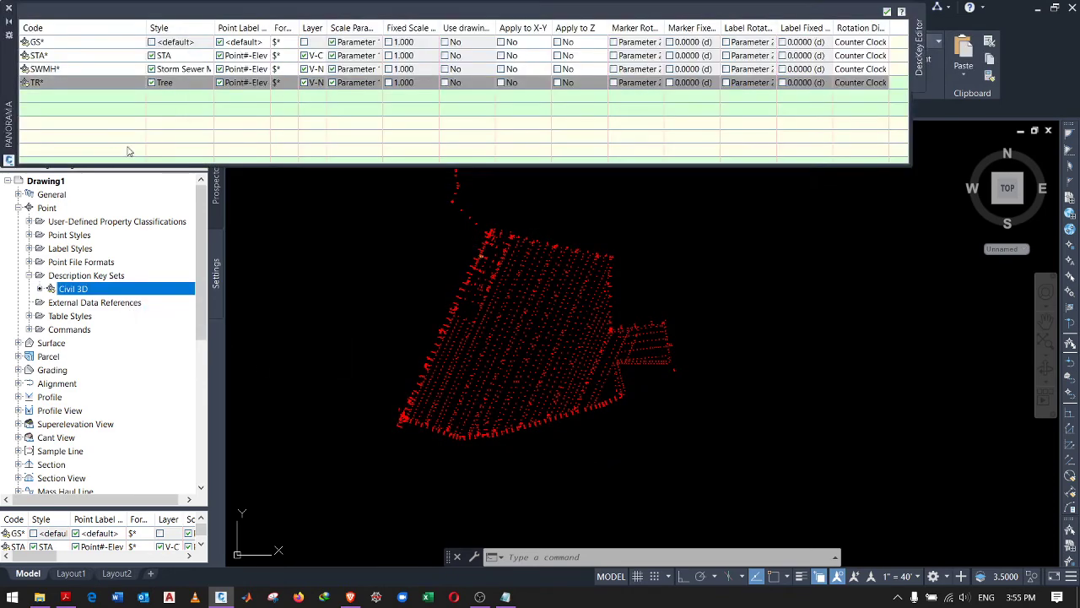
right_click(105, 78)
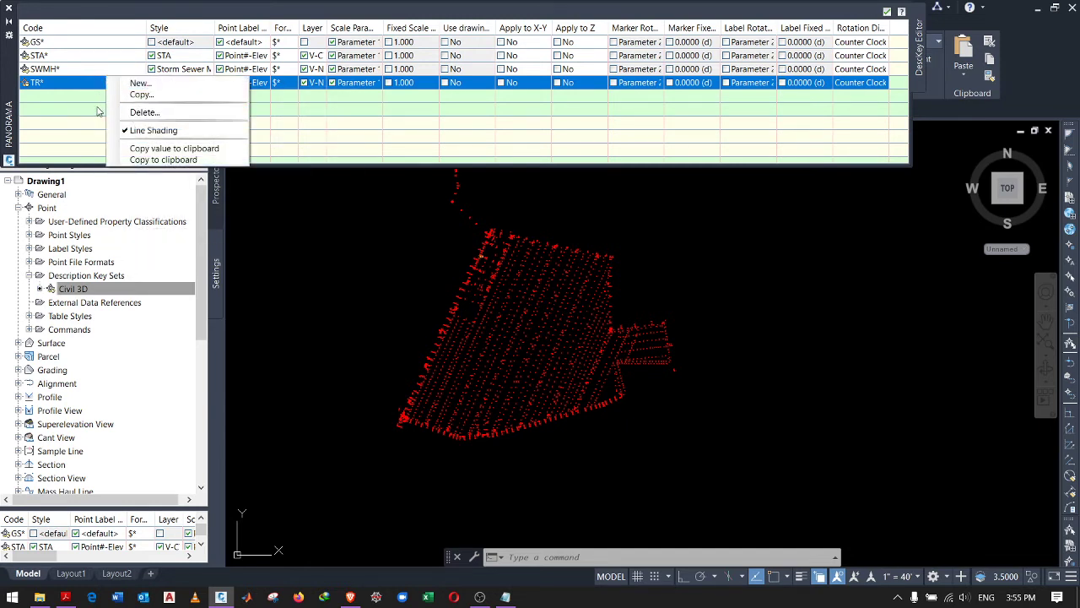
click(101, 110)
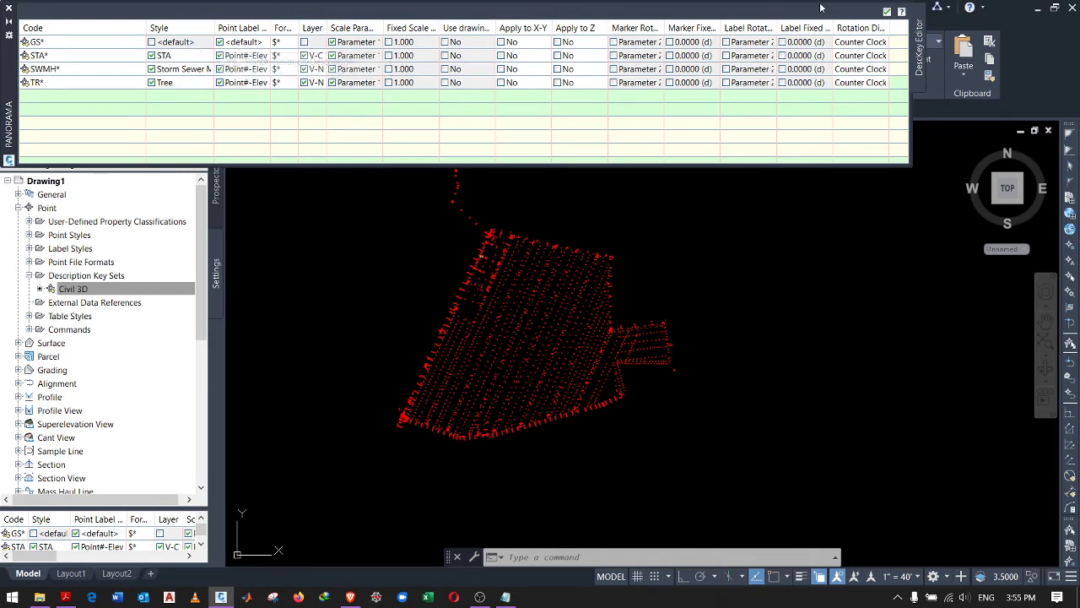
click(886, 15)
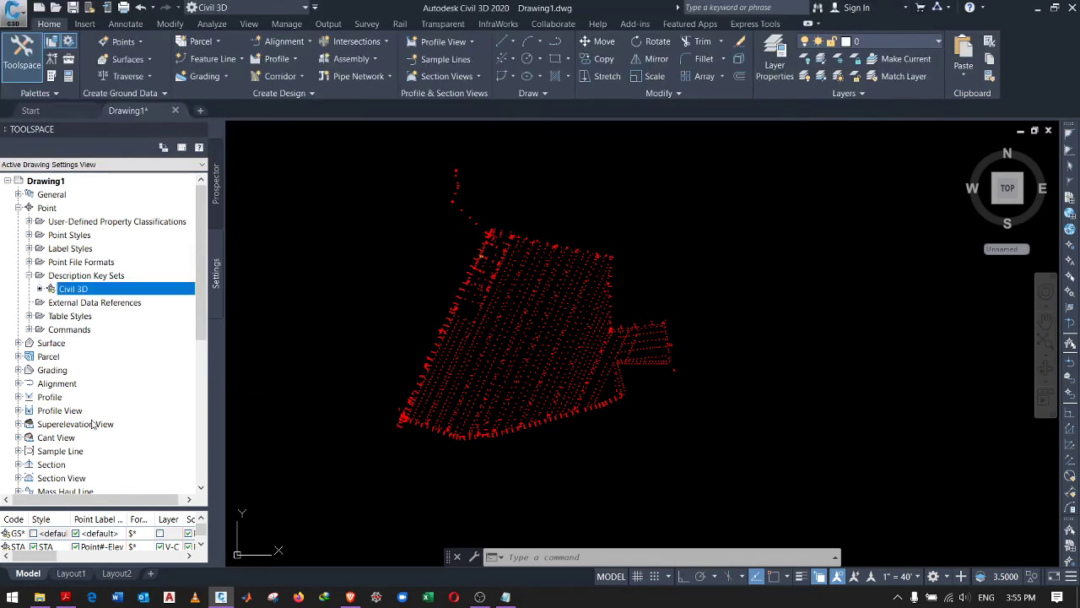
Create a new point group in Prospector and name it Ground Shots
click(217, 207)
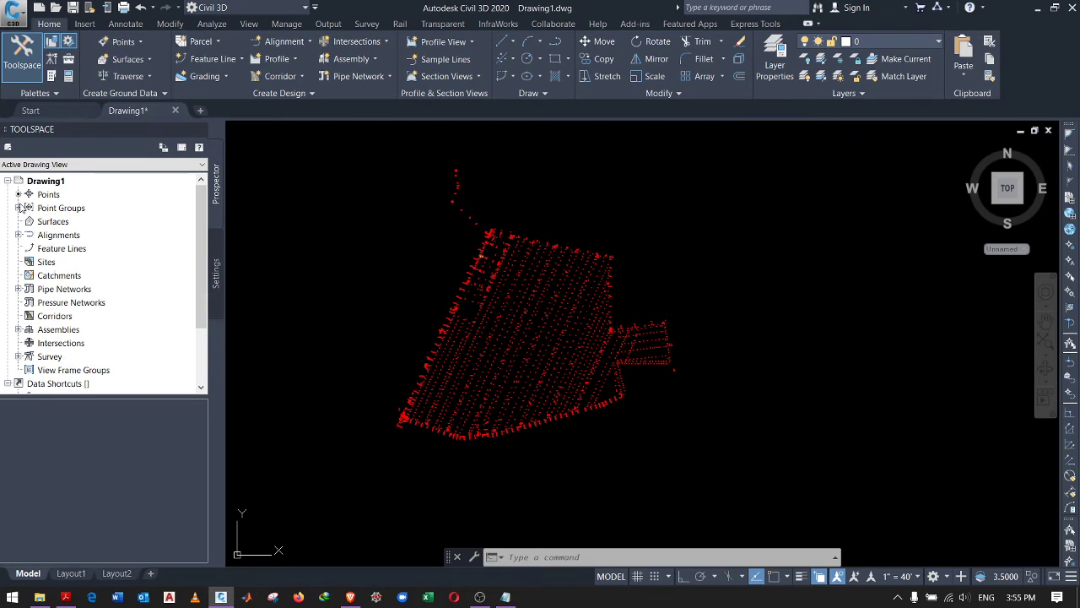
click(19, 208)
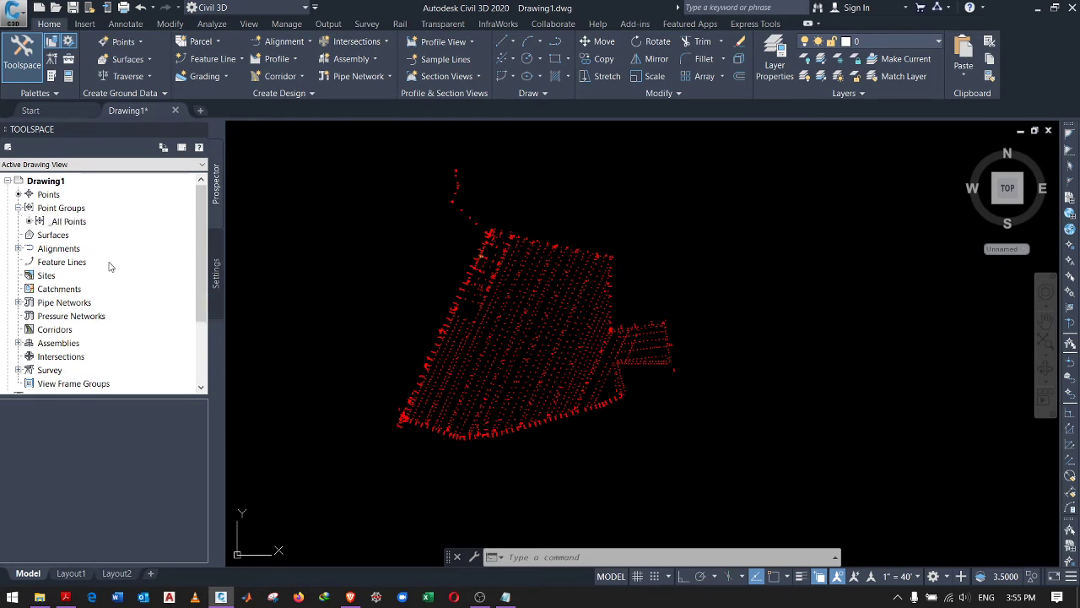
click(60, 210)
right_click(70, 208)
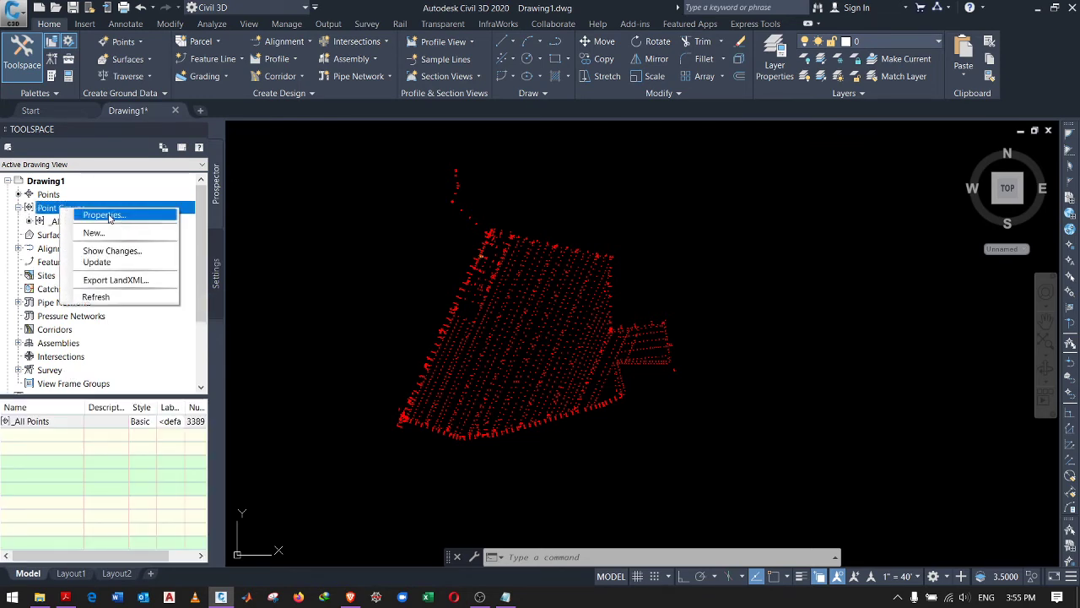
click(124, 233)
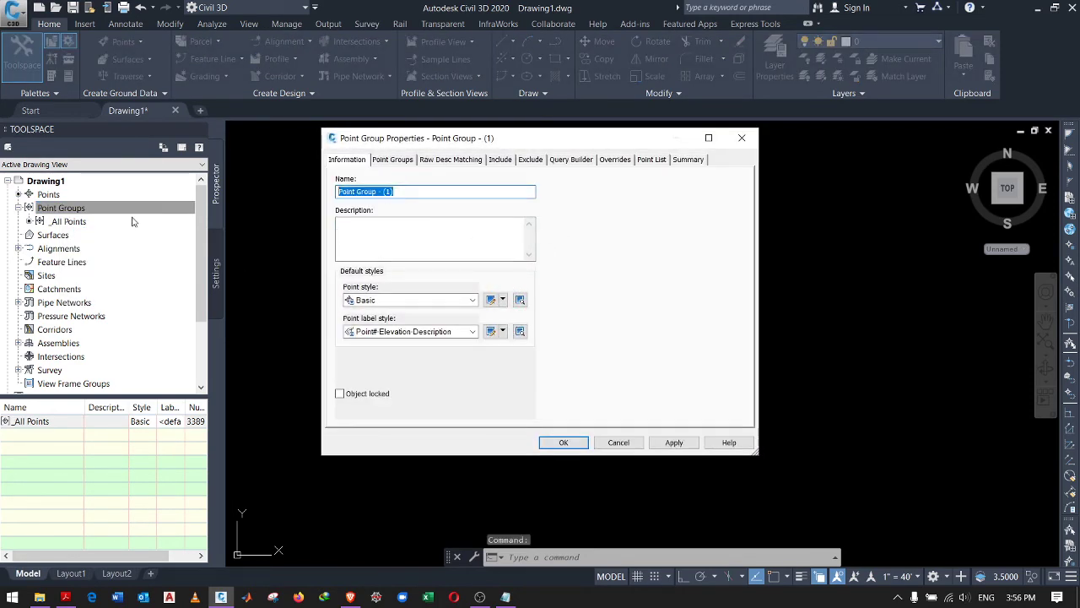
text(Groun)
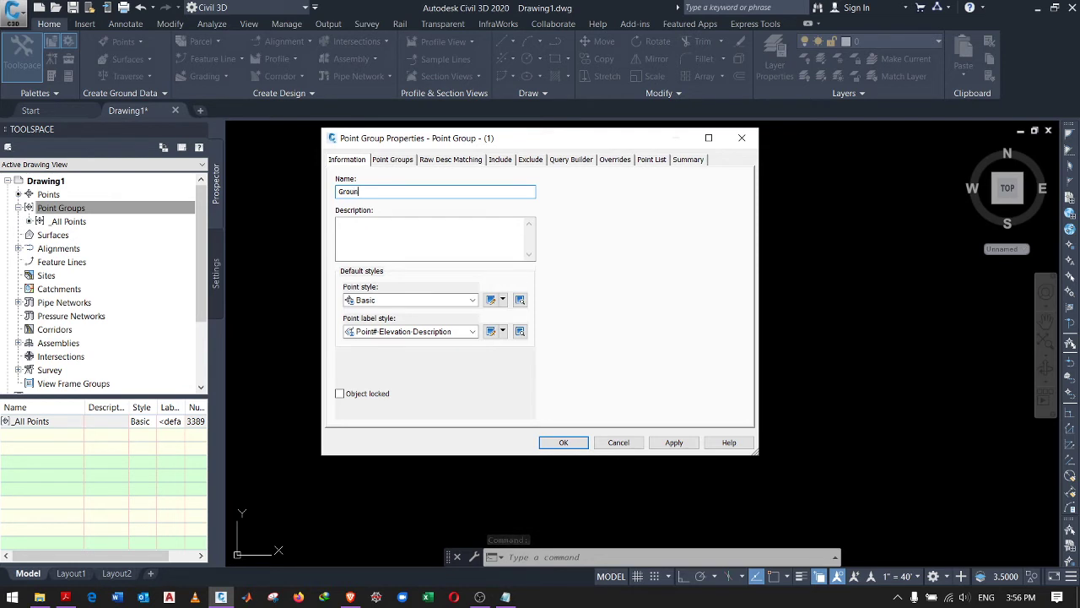
text(d Shots)
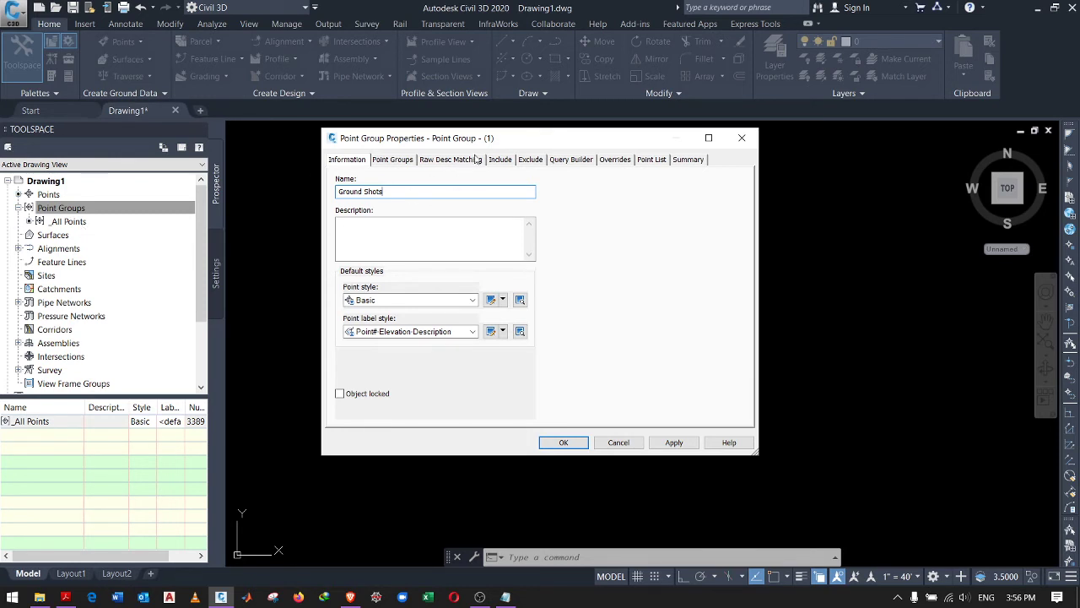
Match the Ground Shots group to raw description code GS*, set its point label style to <none>, and apply the properties
click(439, 165)
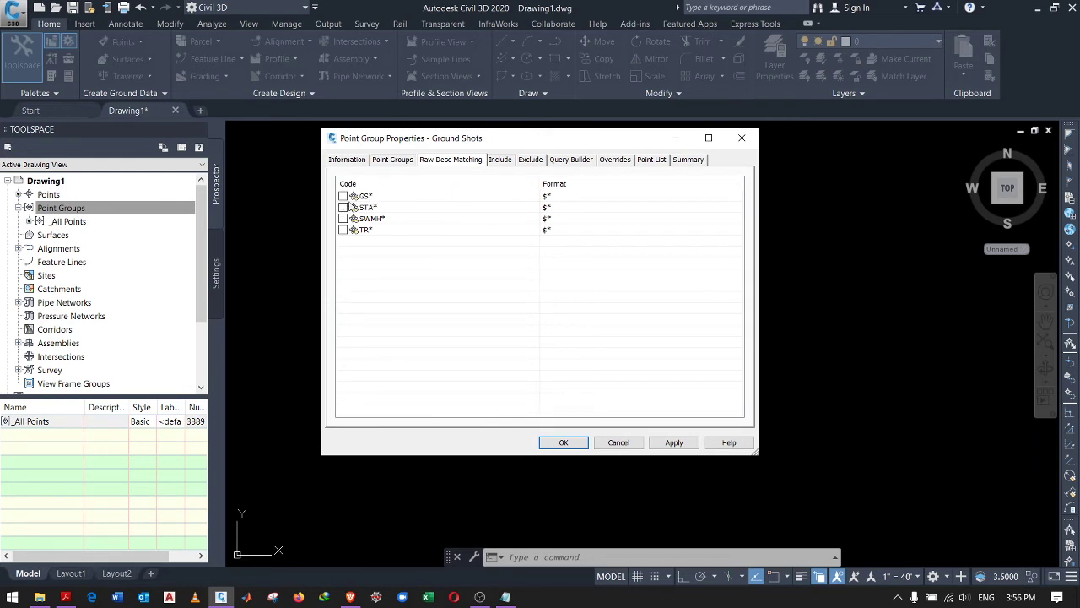
click(342, 196)
click(347, 159)
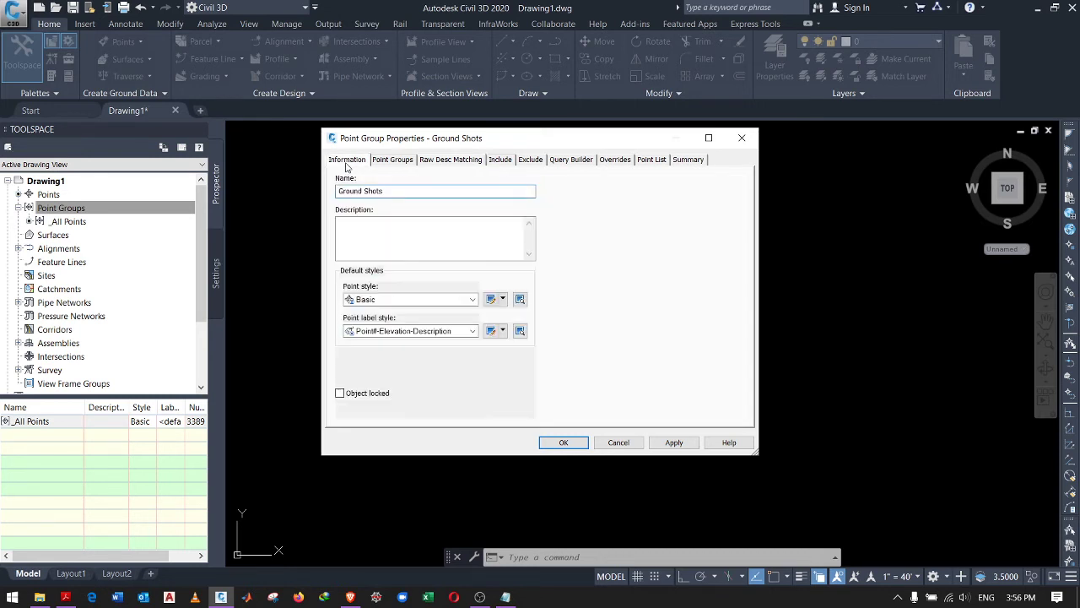
click(454, 330)
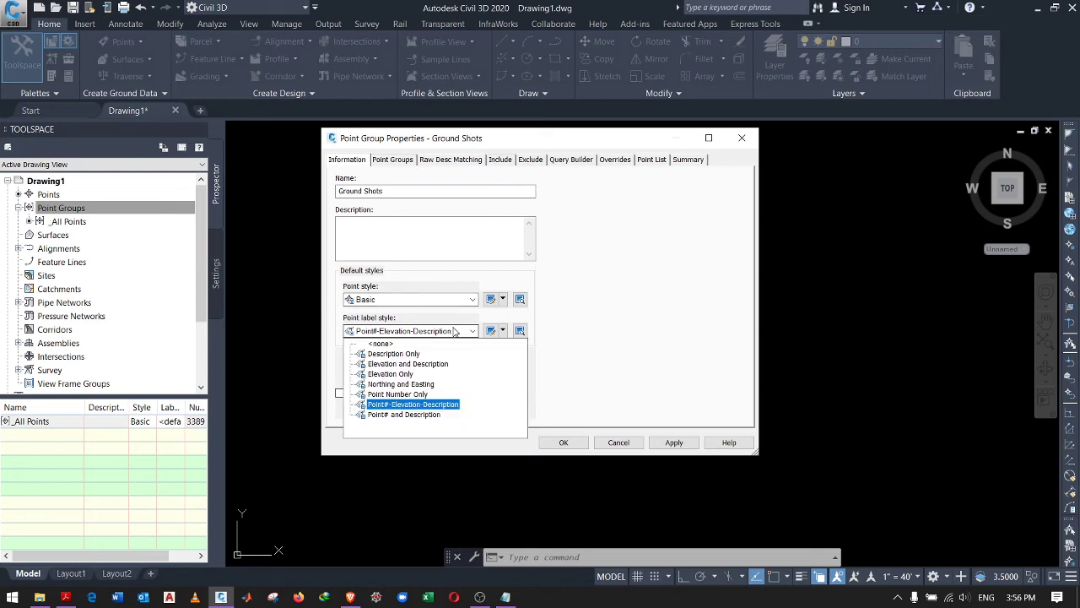
click(387, 343)
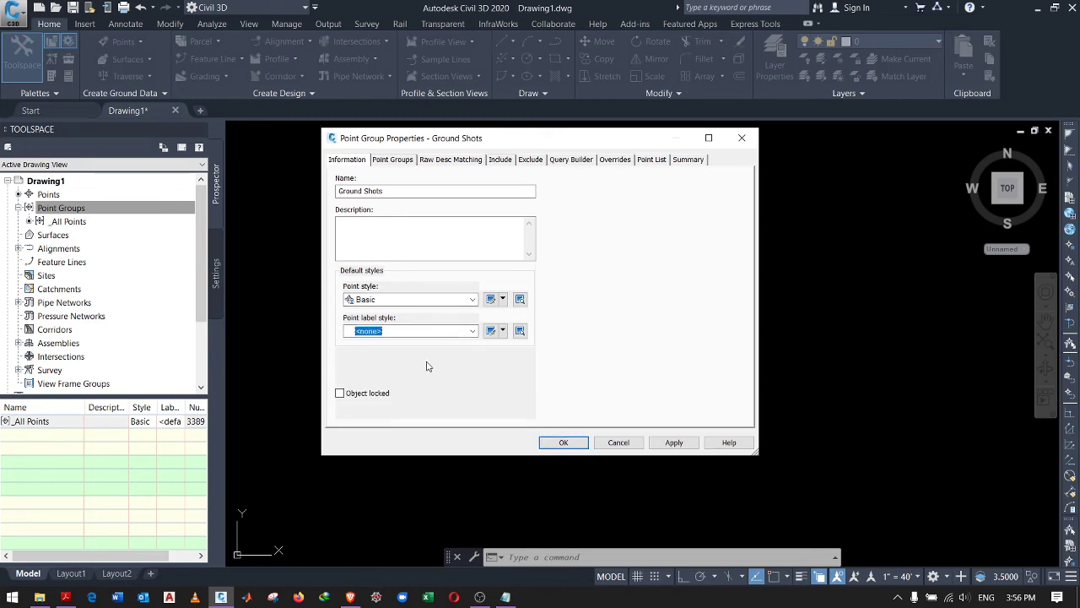
click(673, 442)
click(566, 442)
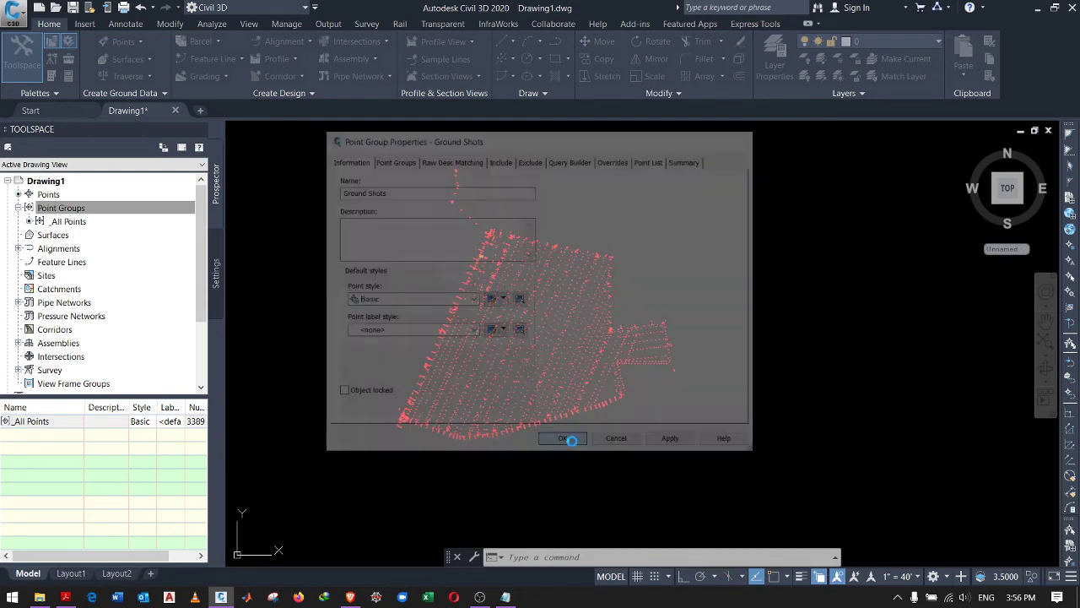
View the point lists of the Ground Shots and _All Points groups in Prospector
click(139, 236)
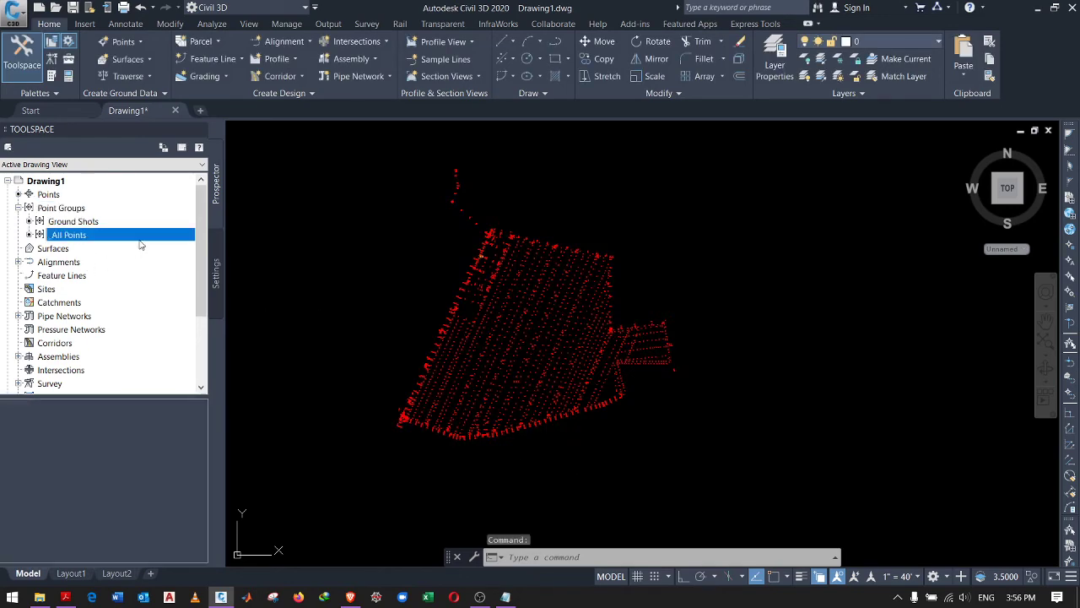
click(71, 222)
click(69, 235)
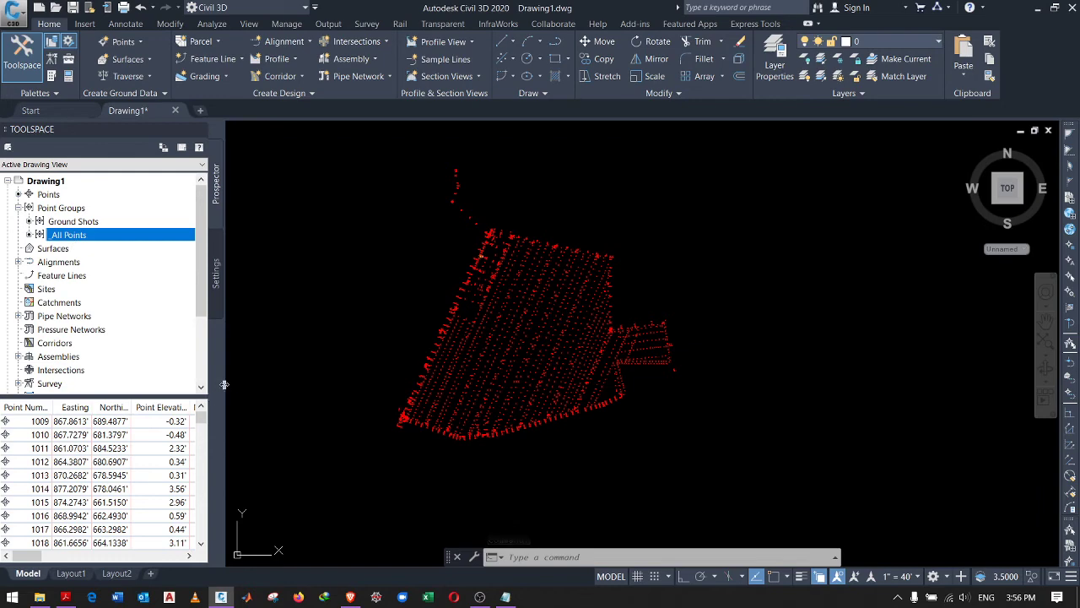
Widen the Toolspace to expose the description columns and examine the raw descriptions throughout the _All Points list
drag(226, 383, 422, 388)
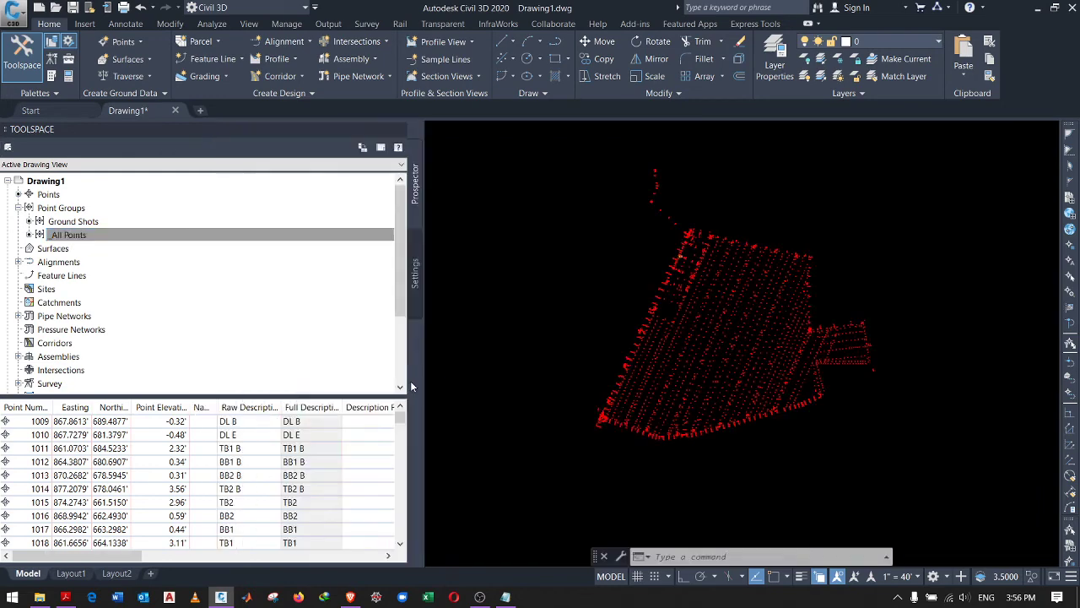
scroll(238, 449, down, 20)
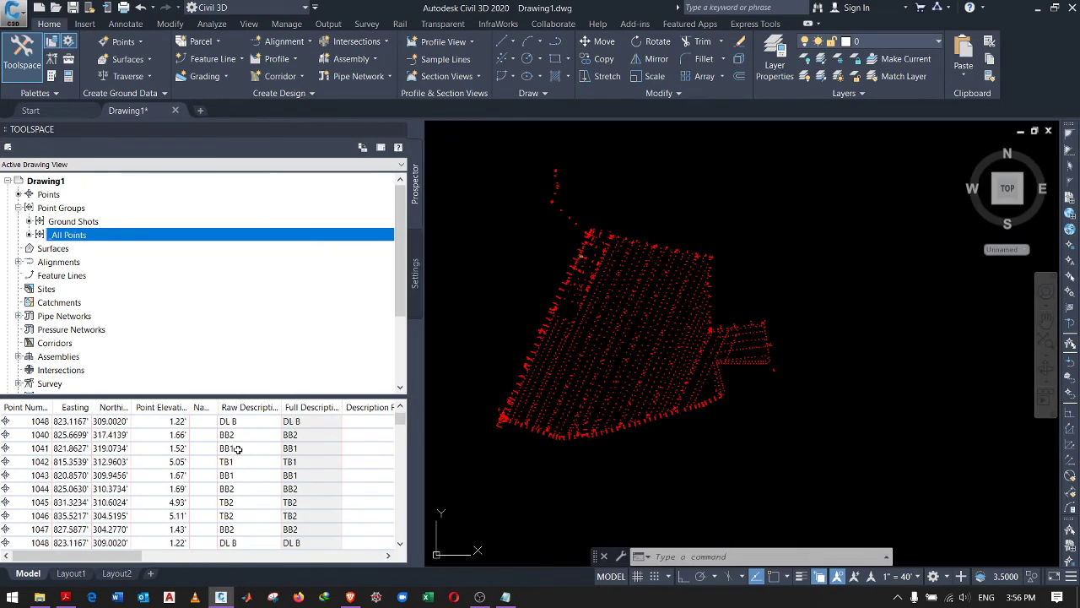
scroll(238, 449, up, 6)
scroll(238, 449, up, 14)
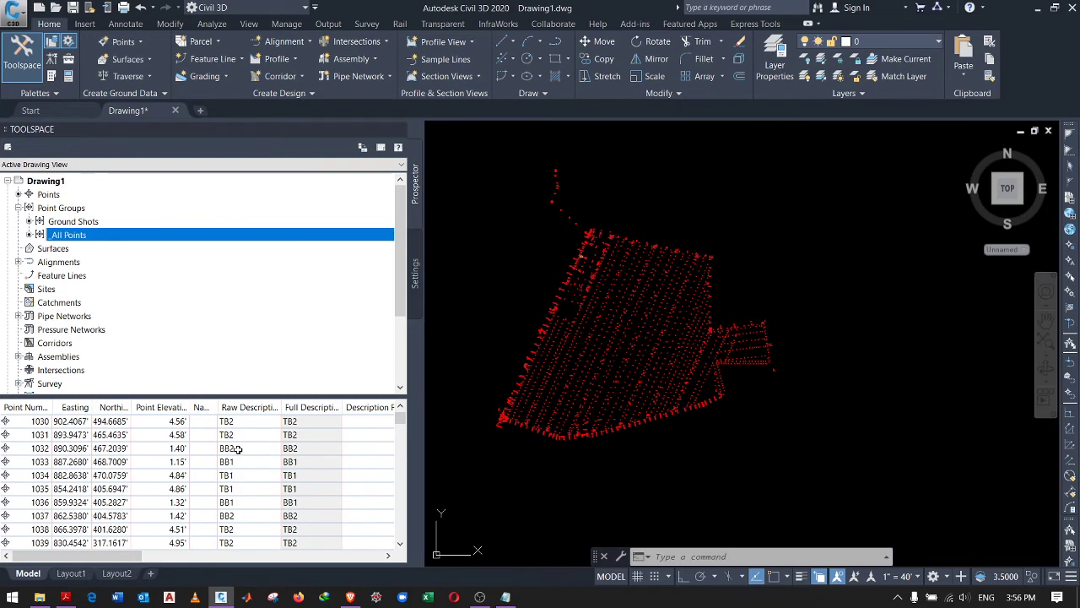
scroll(238, 449, down, 4)
scroll(238, 449, up, 4)
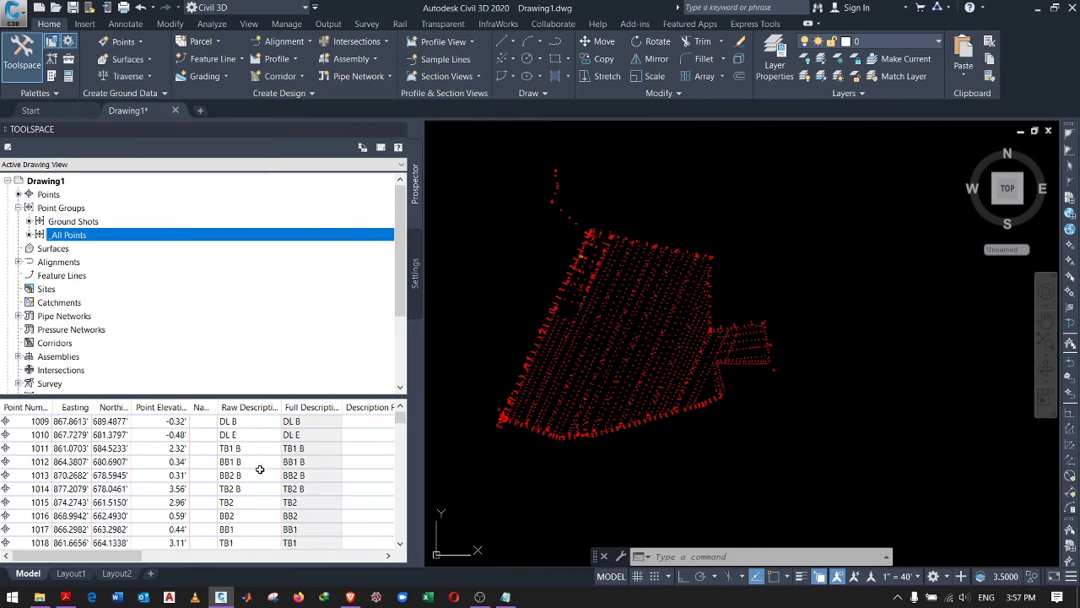
scroll(258, 470, down, 4)
scroll(258, 470, down, 11)
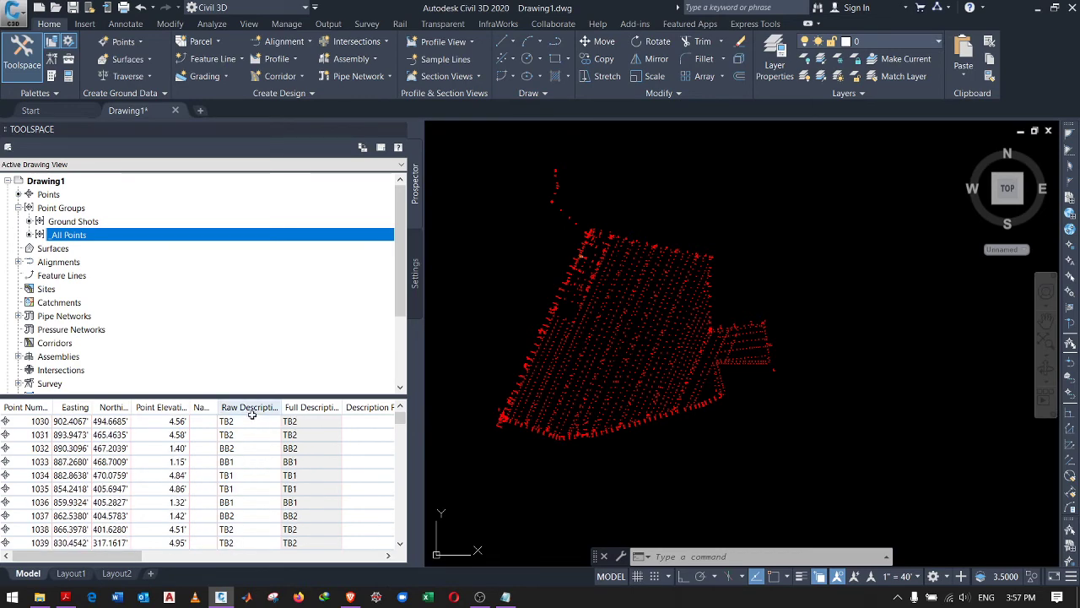
scroll(237, 450, down, 20)
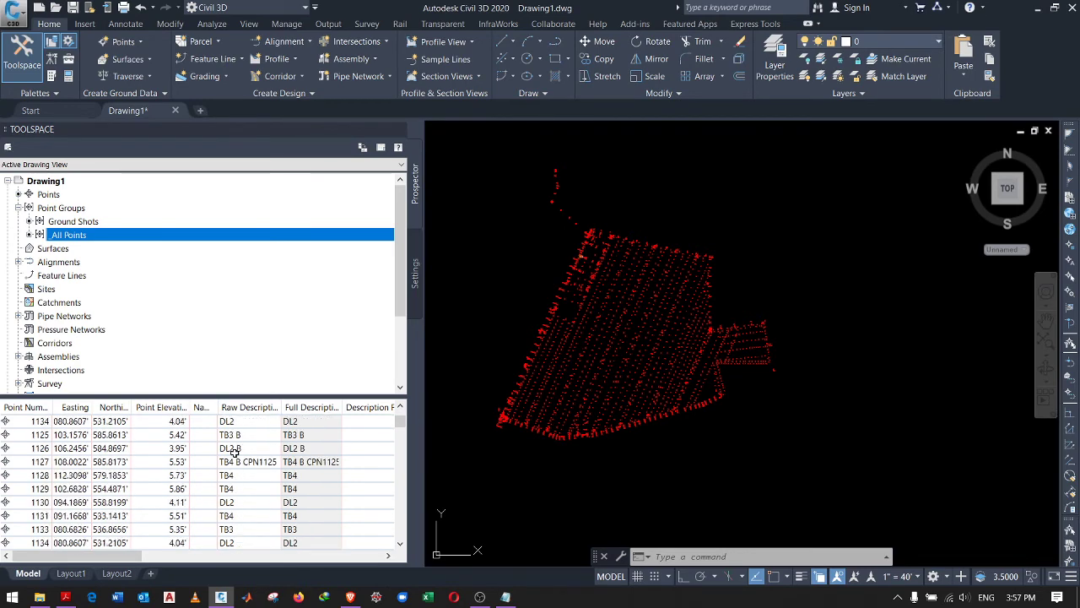
drag(401, 423, 402, 507)
scroll(292, 459, up, 14)
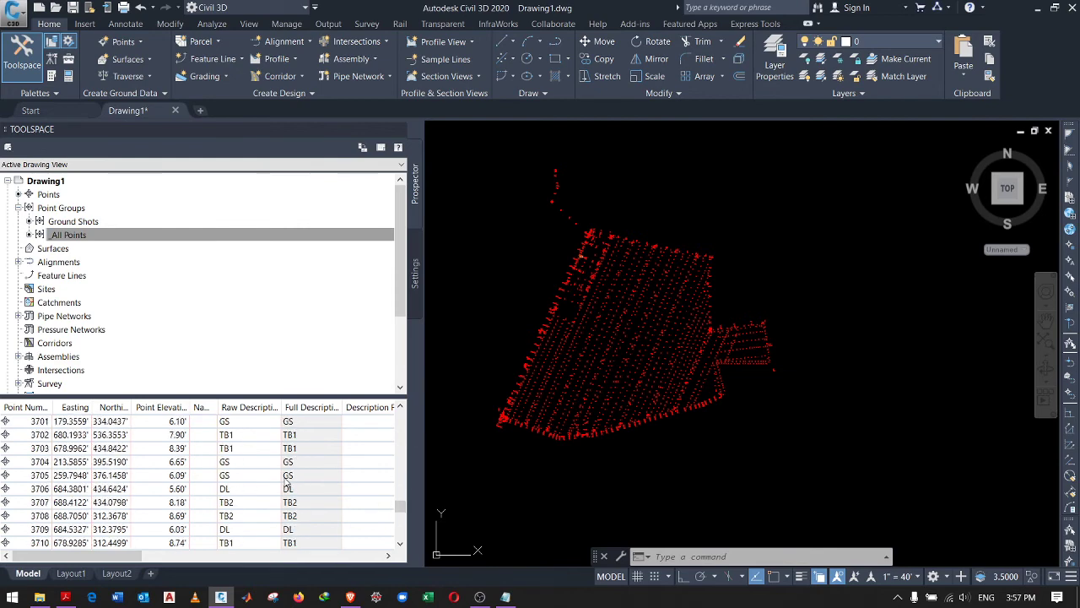
Examine the raw descriptions in the Ground Shots group's point list, and narrow the Toolspace again
click(104, 221)
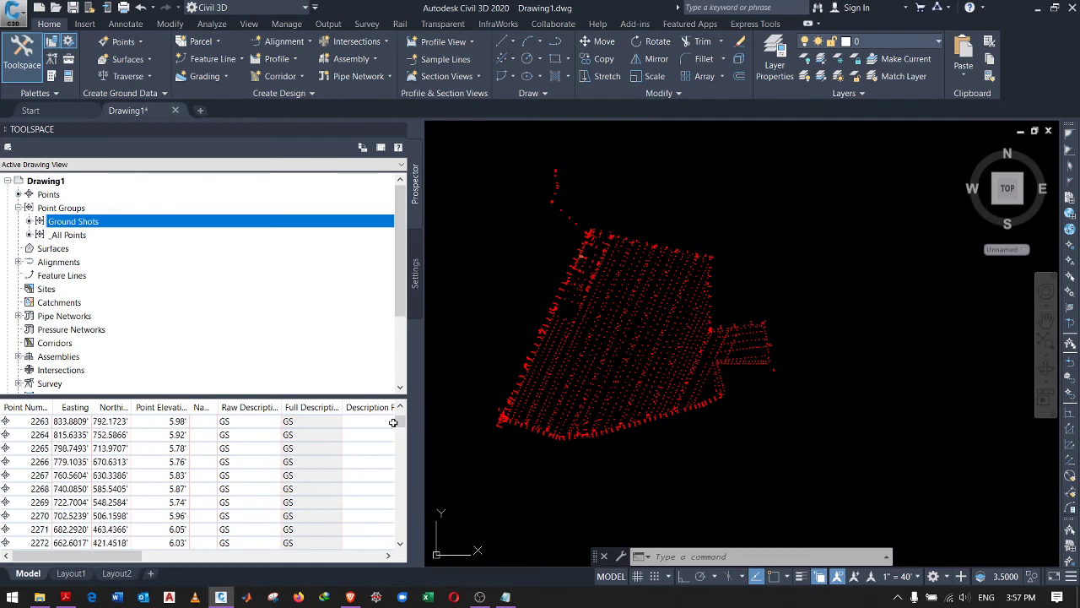
mouse_move(401, 422)
mouse_down()
mouse_move(400, 529)
mouse_move(398, 440)
mouse_move(381, 426)
mouse_up()
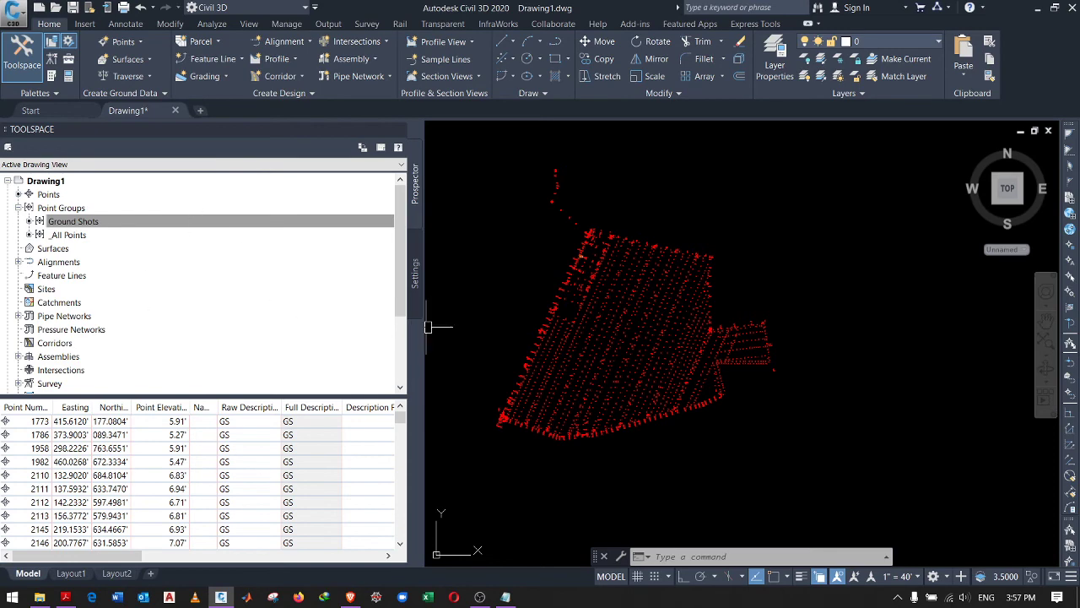
drag(426, 327, 270, 326)
Switch to Importing Points.pdf in Adobe Acrobat Reader, review the import, description key and point group instructions, and return to Civil 3D
click(41, 597)
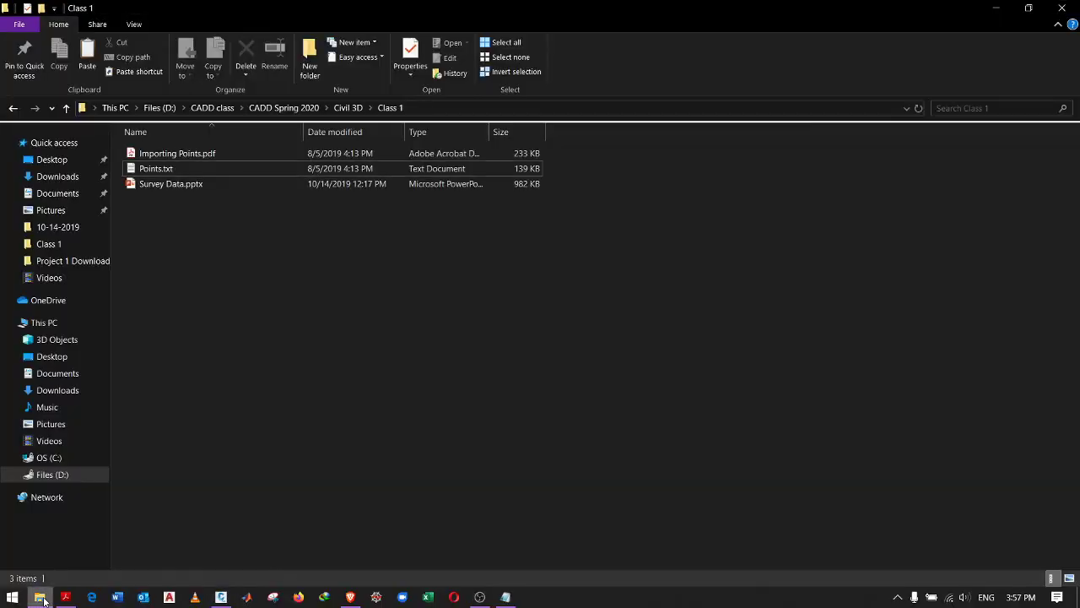
click(65, 597)
scroll(419, 326, down, 2)
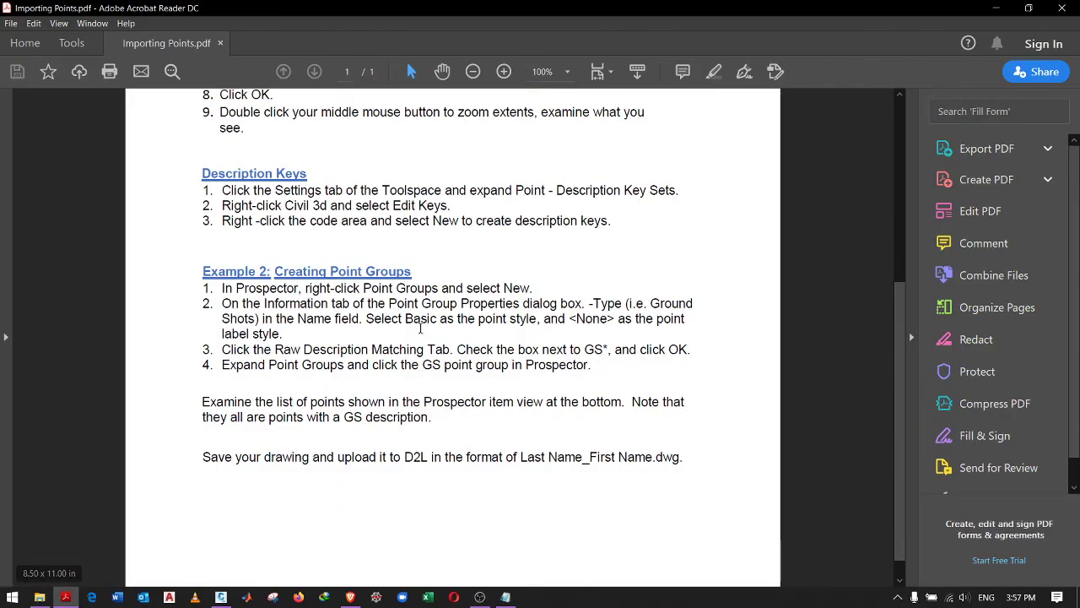
scroll(420, 327, up, 1)
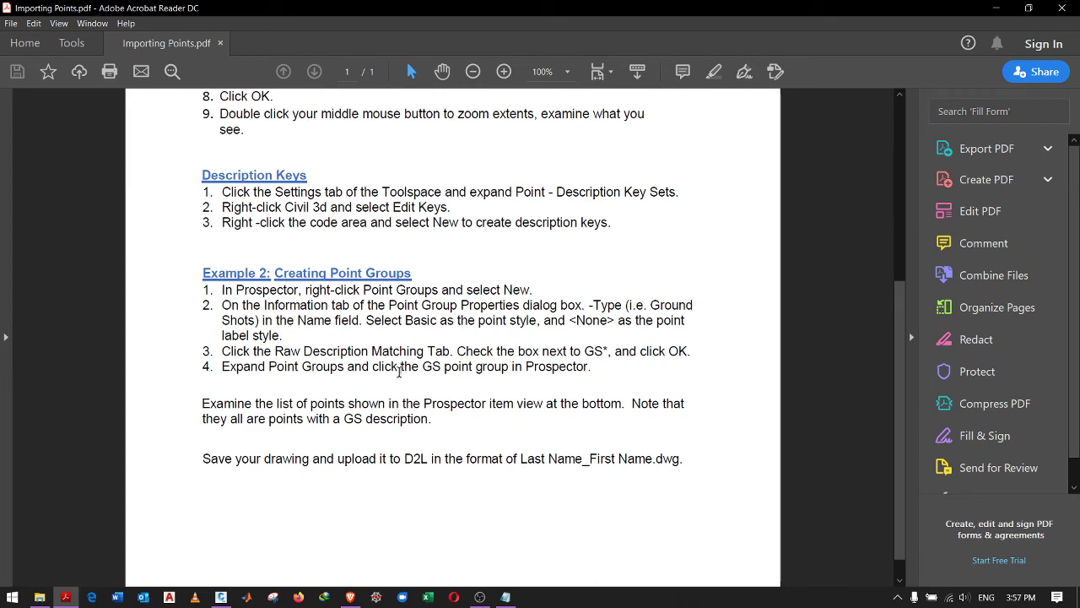
scroll(439, 396, up, 5)
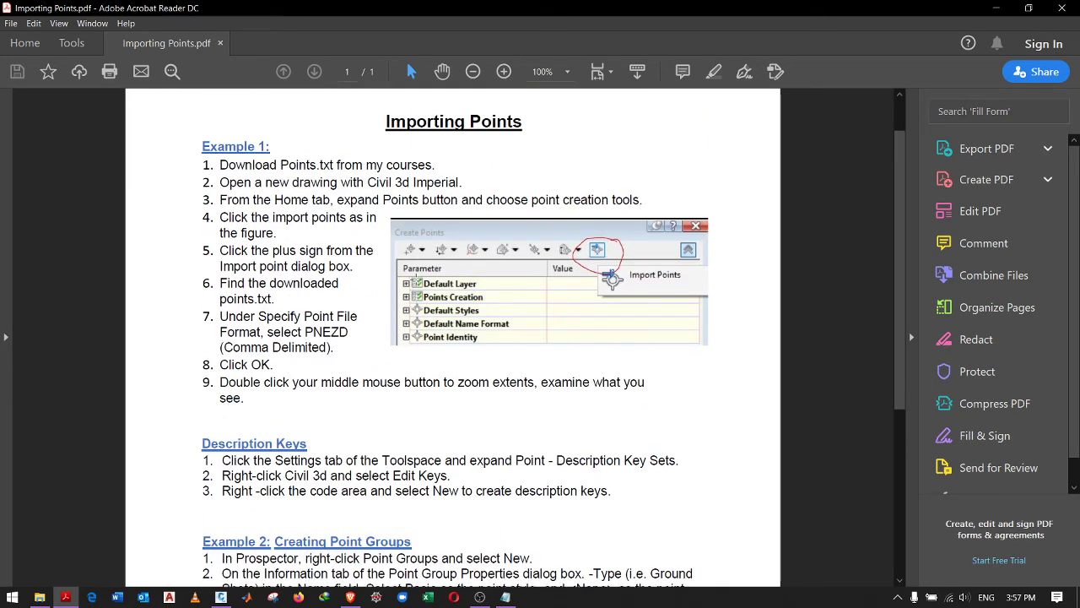
scroll(417, 279, up, 1)
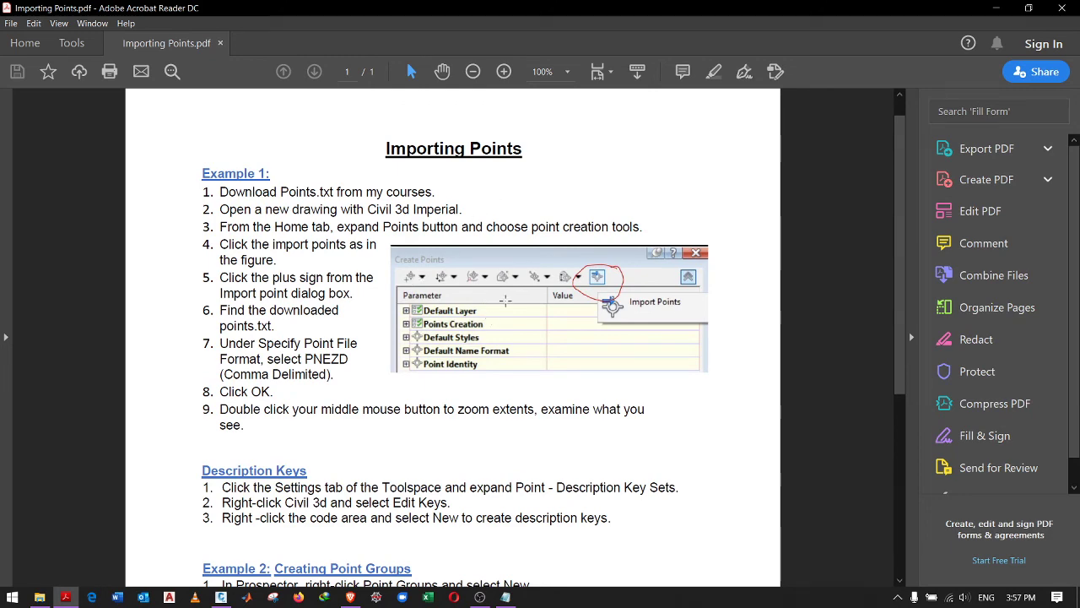
scroll(481, 269, down, 10)
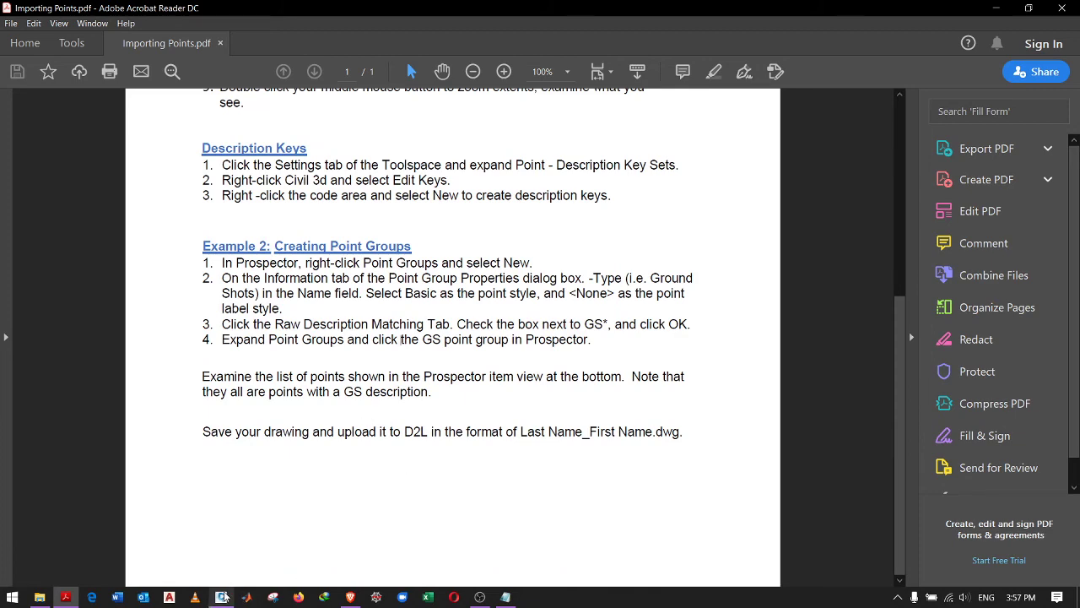
click(222, 596)
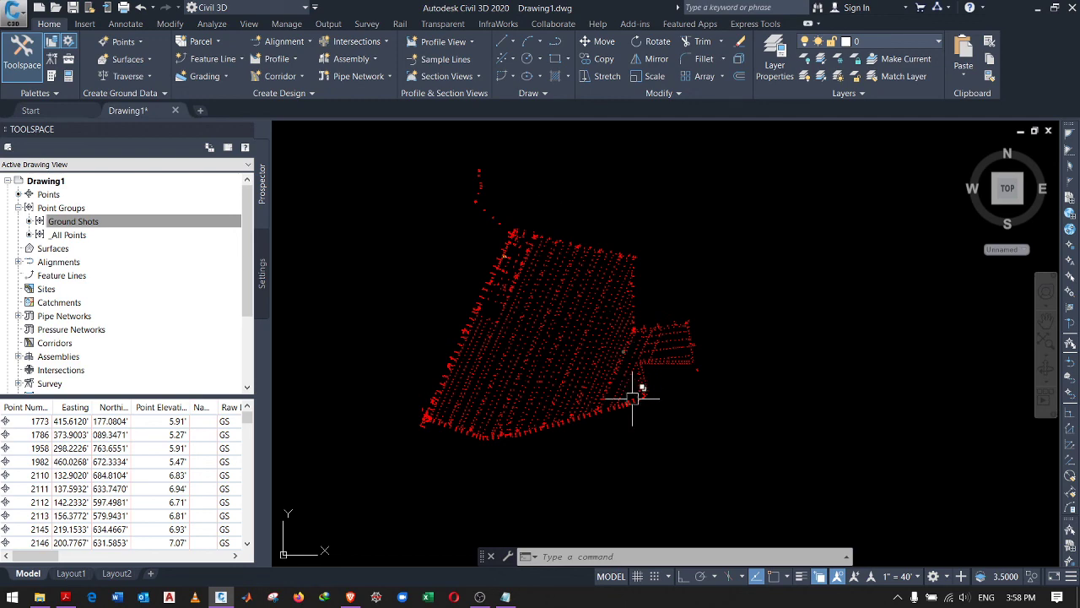
scroll(573, 304, up, 3)
scroll(567, 307, down, 3)
scroll(509, 196, up, 3)
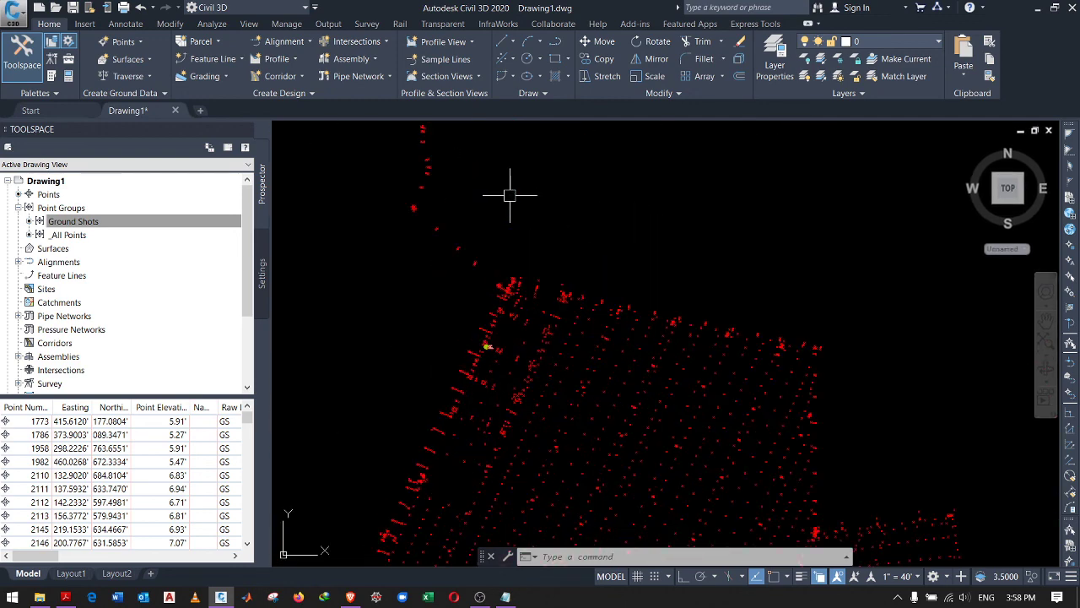
scroll(511, 193, down, 3)
scroll(525, 213, up, 3)
scroll(522, 223, down, 3)
scroll(507, 190, up, 3)
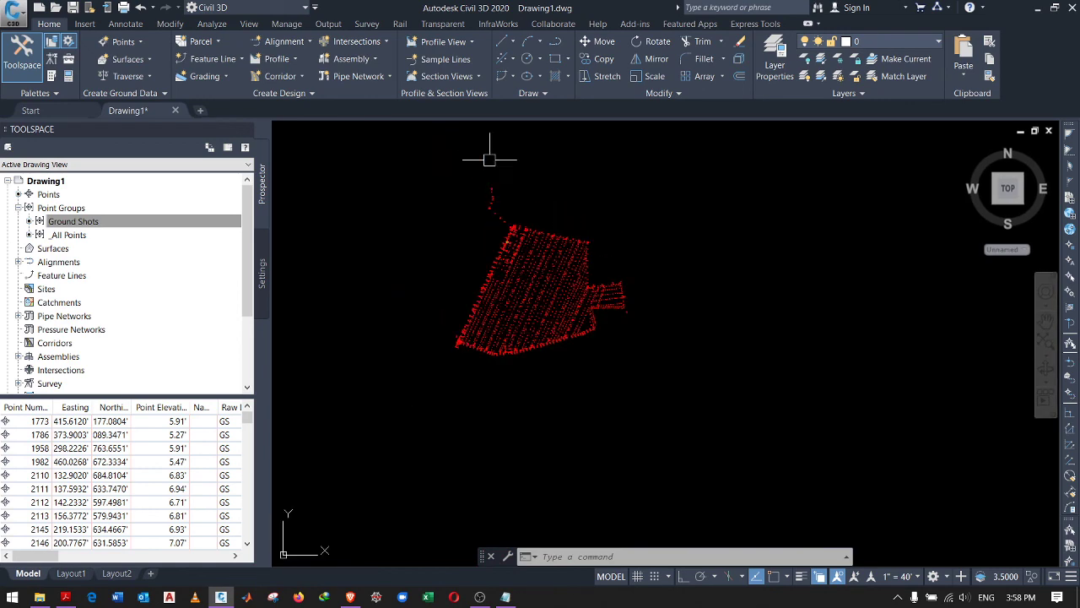
scroll(516, 206, down, 4)
scroll(531, 218, up, 4)
scroll(511, 217, down, 2)
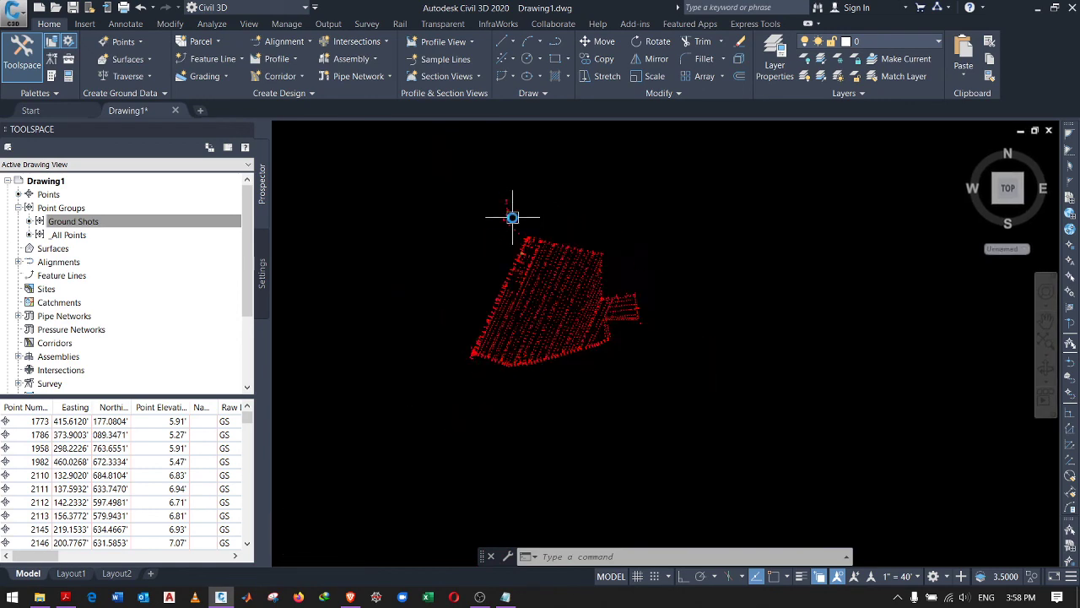
scroll(529, 236, up, 2)
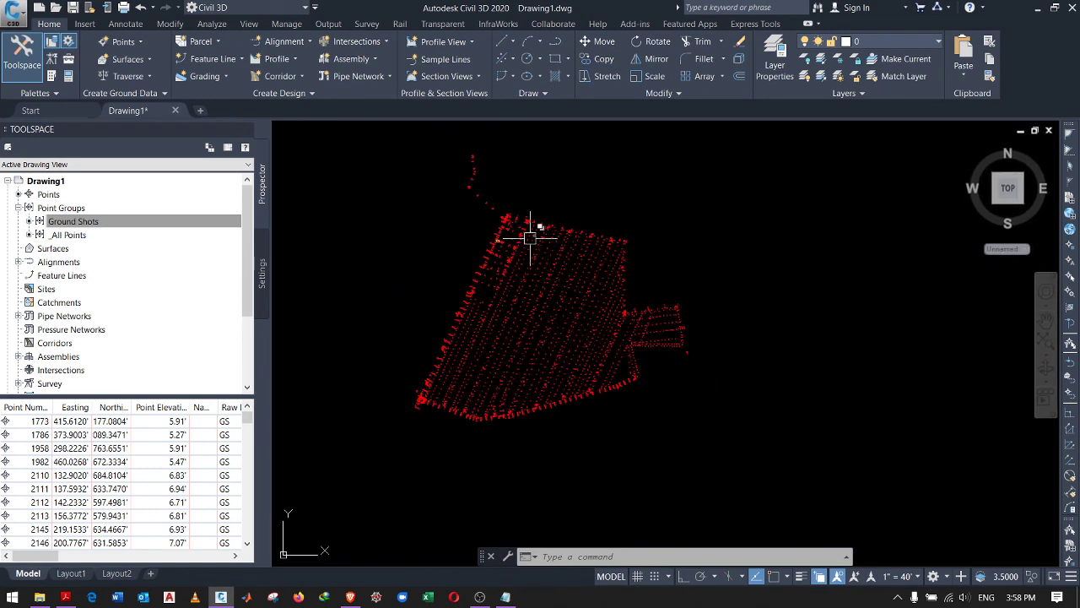
scroll(530, 237, down, 4)
scroll(518, 236, up, 4)
scroll(506, 228, down, 4)
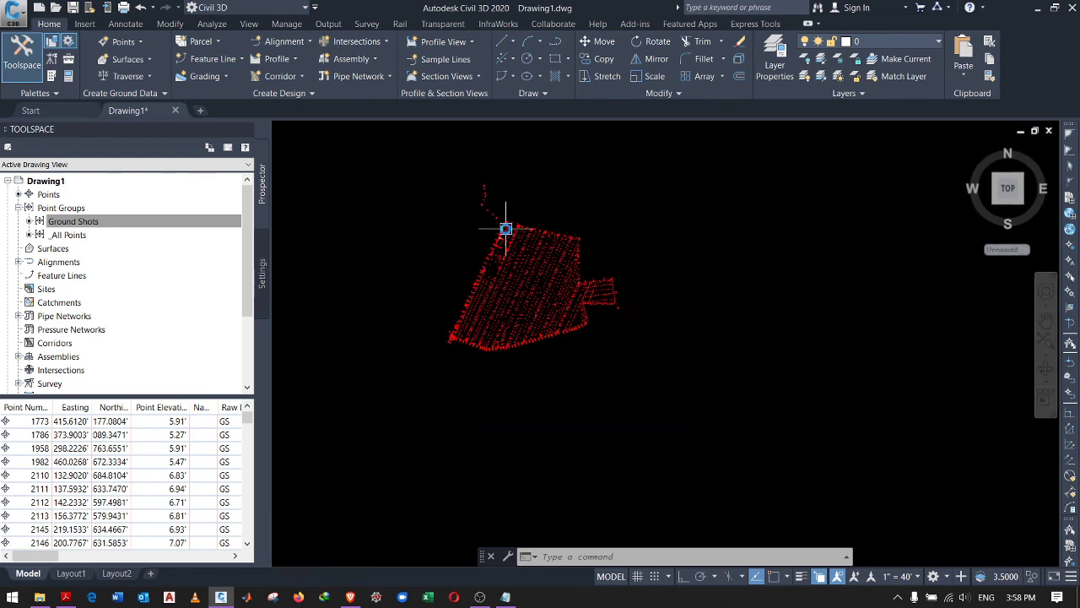
scroll(502, 224, up, 4)
scroll(557, 251, up, 2)
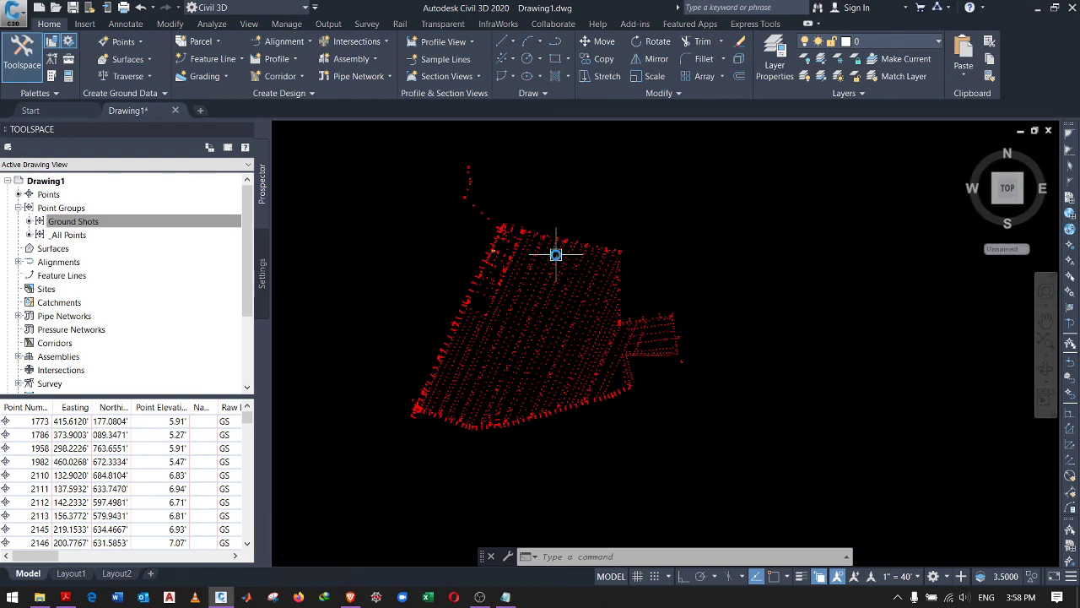
scroll(533, 233, down, 5)
scroll(531, 233, up, 5)
scroll(531, 235, down, 3)
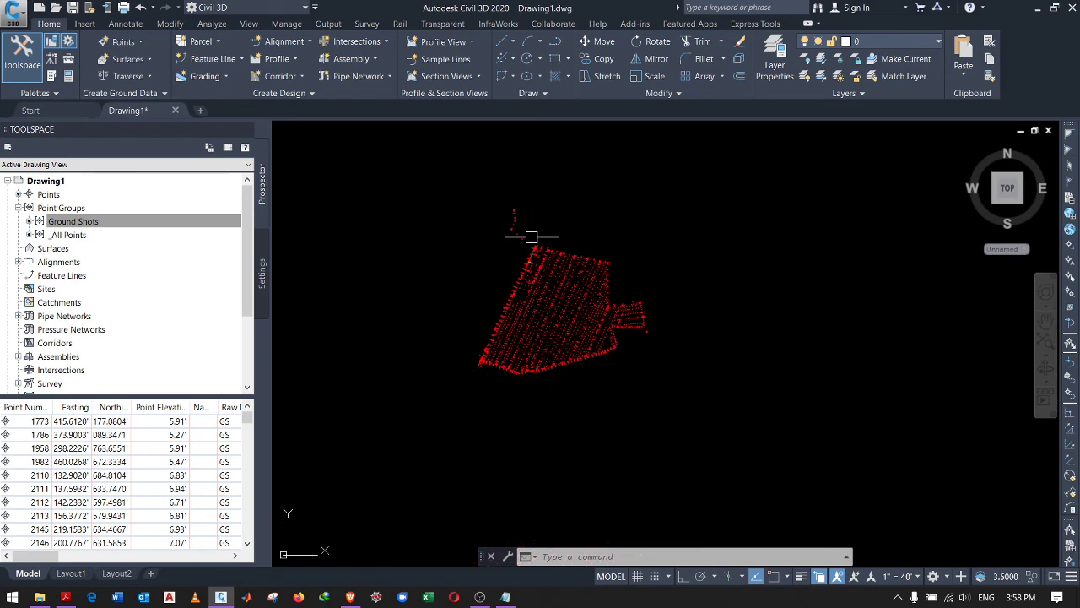
scroll(490, 228, down, 2)
scroll(510, 231, up, 5)
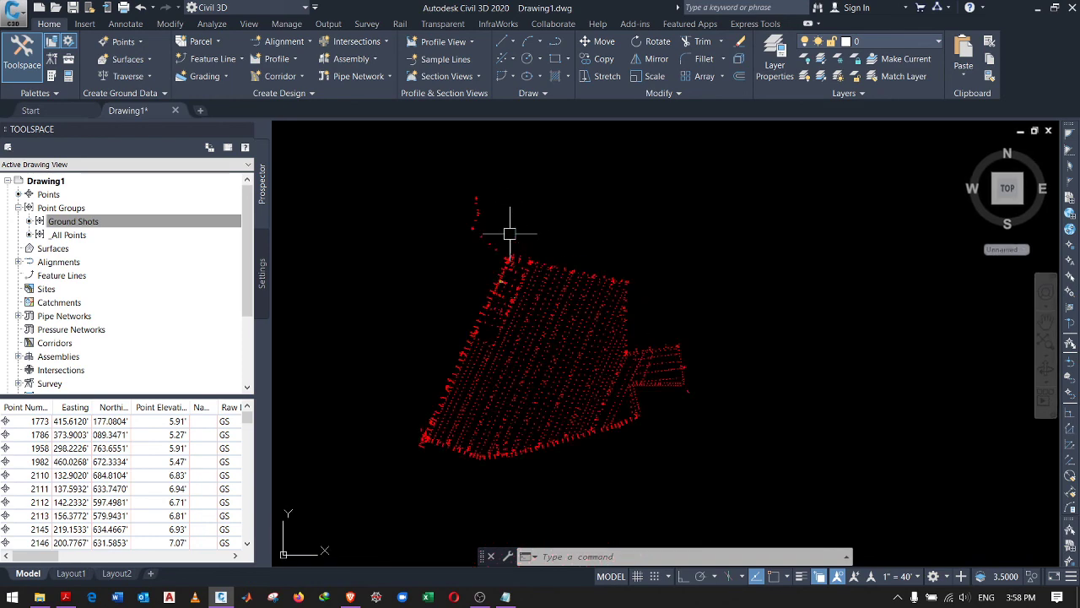
scroll(511, 270, down, 5)
scroll(508, 268, up, 2)
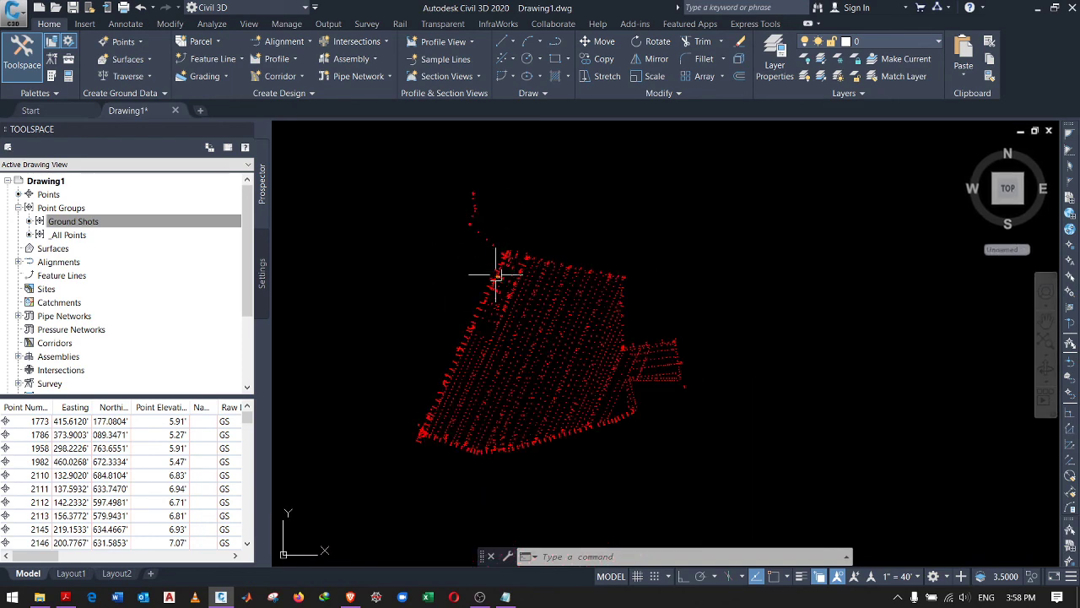
scroll(494, 244, down, 3)
scroll(494, 243, up, 3)
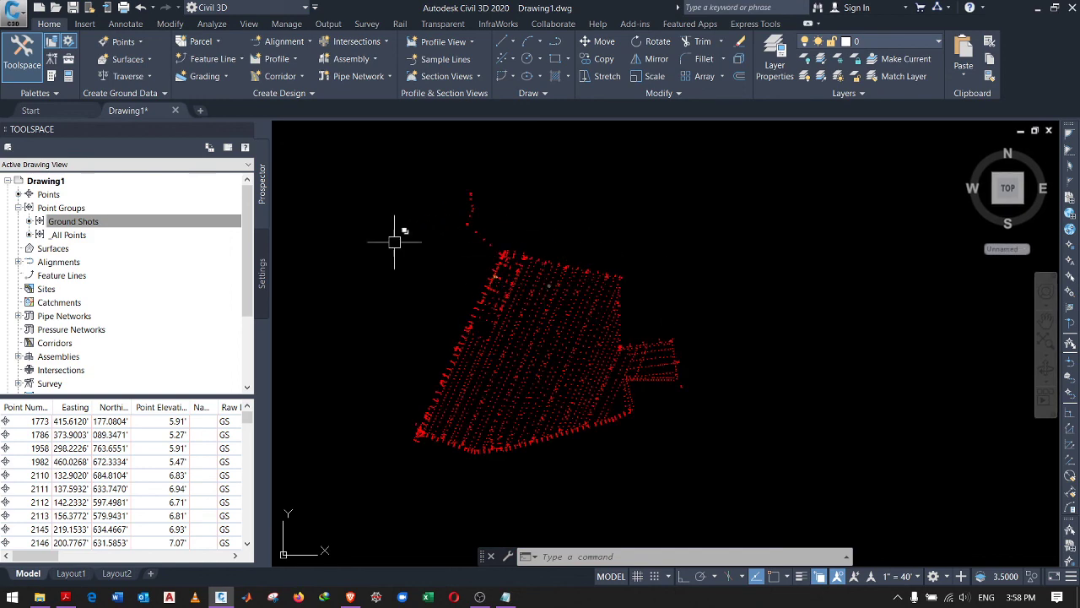
scroll(460, 251, down, 3)
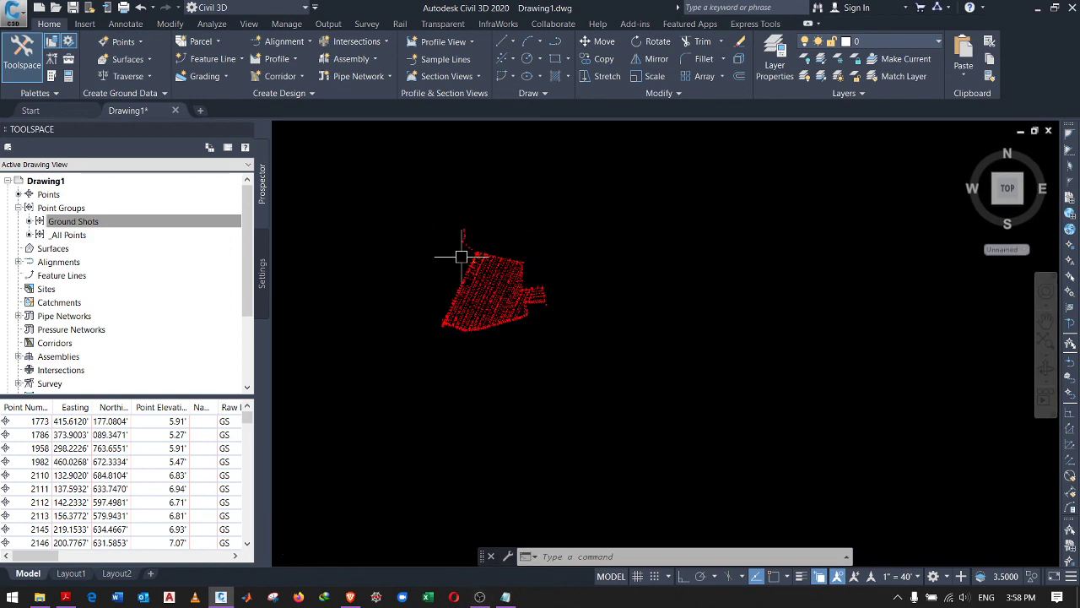
scroll(476, 299, up, 1)
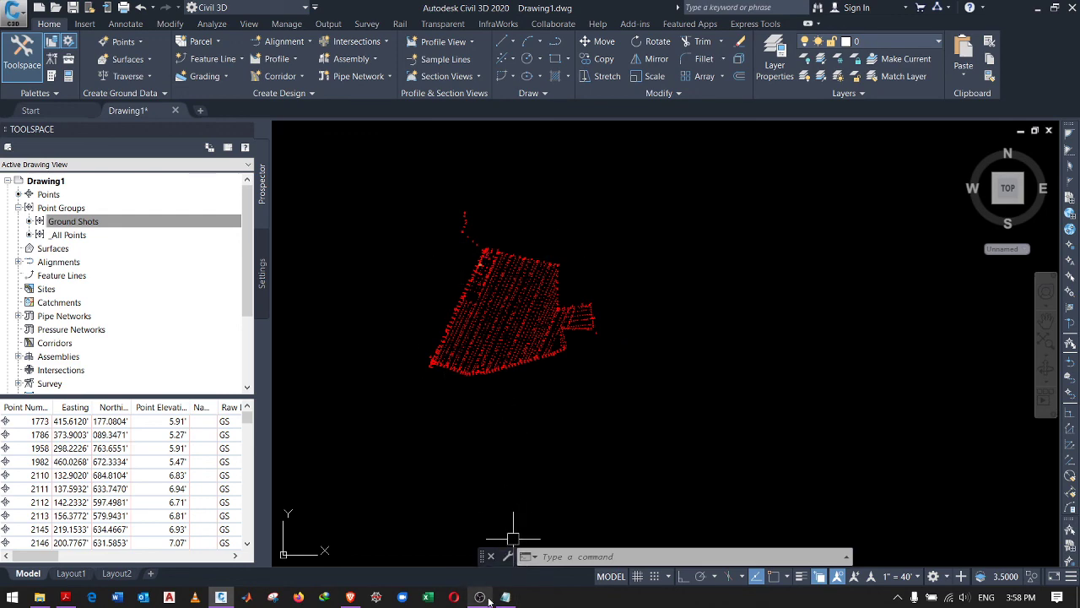